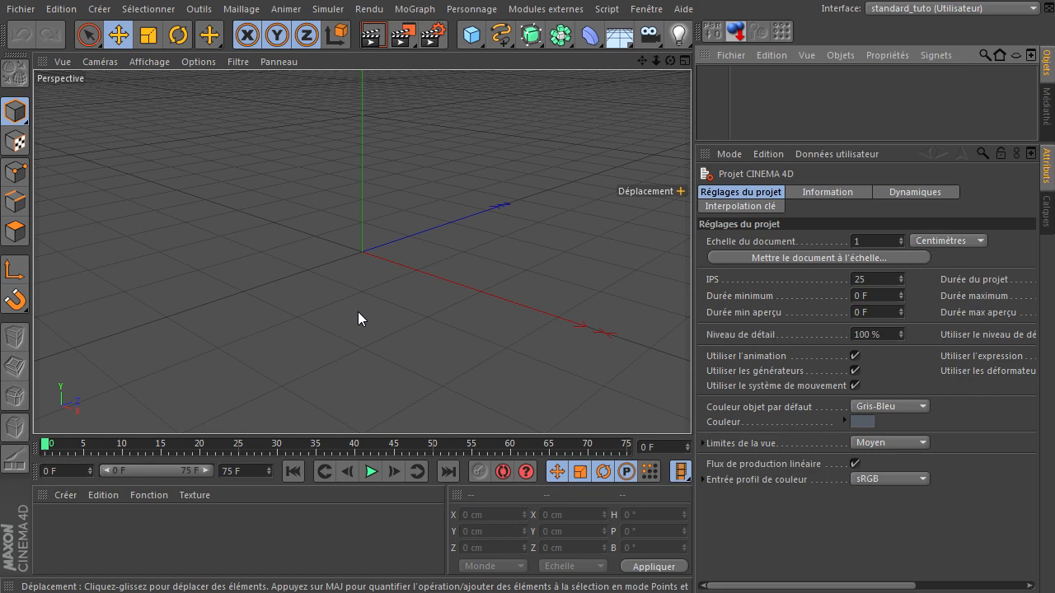
Switch to the browser to look through the YouTube channel's uploaded videos, and return to Cinema 4D
left_click(437, 592)
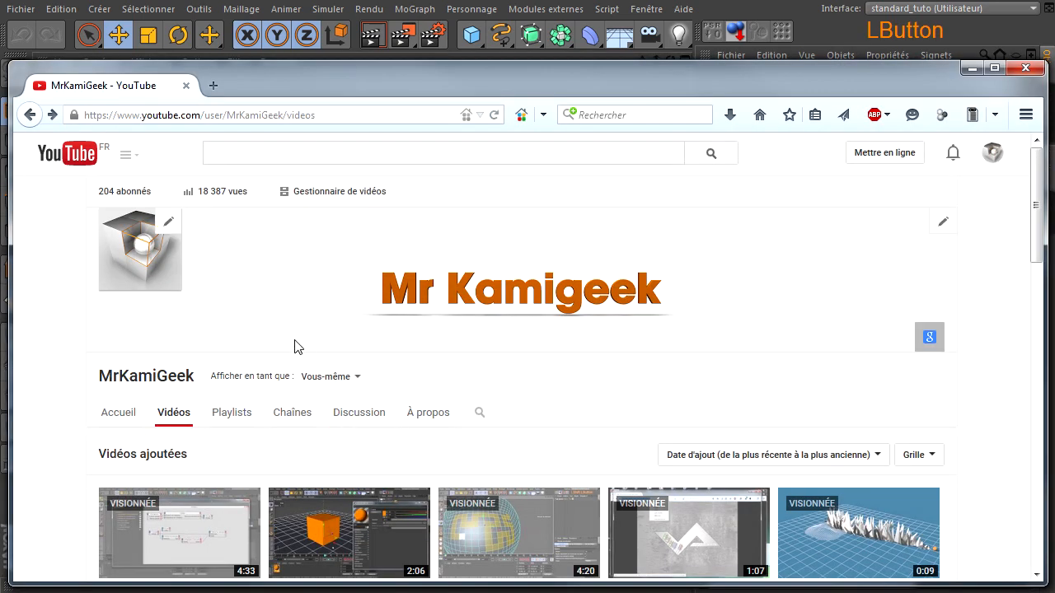
scroll(454, 309, "down", 3)
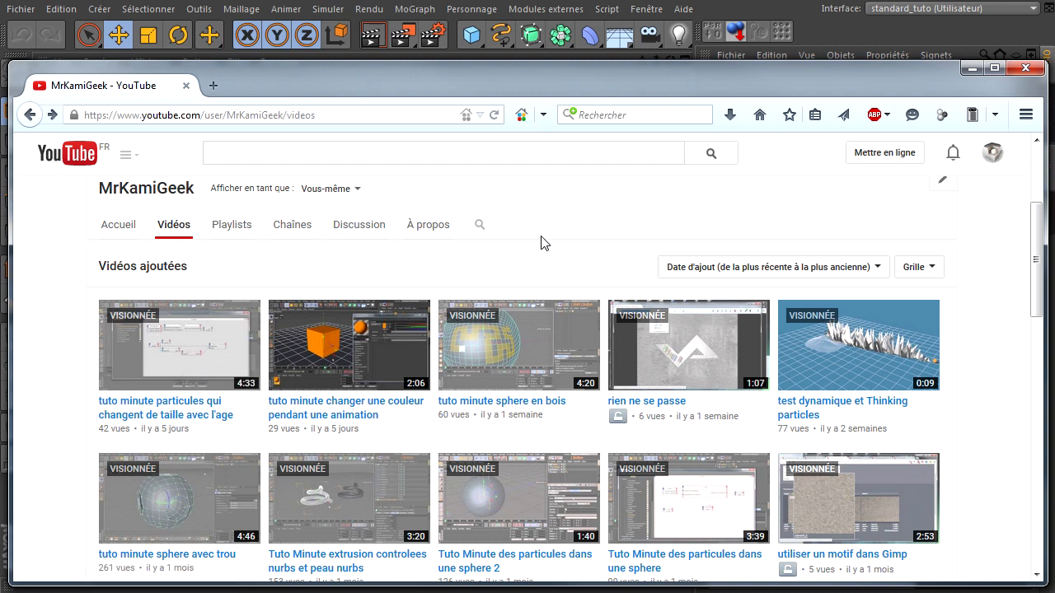
left_click(799, 11)
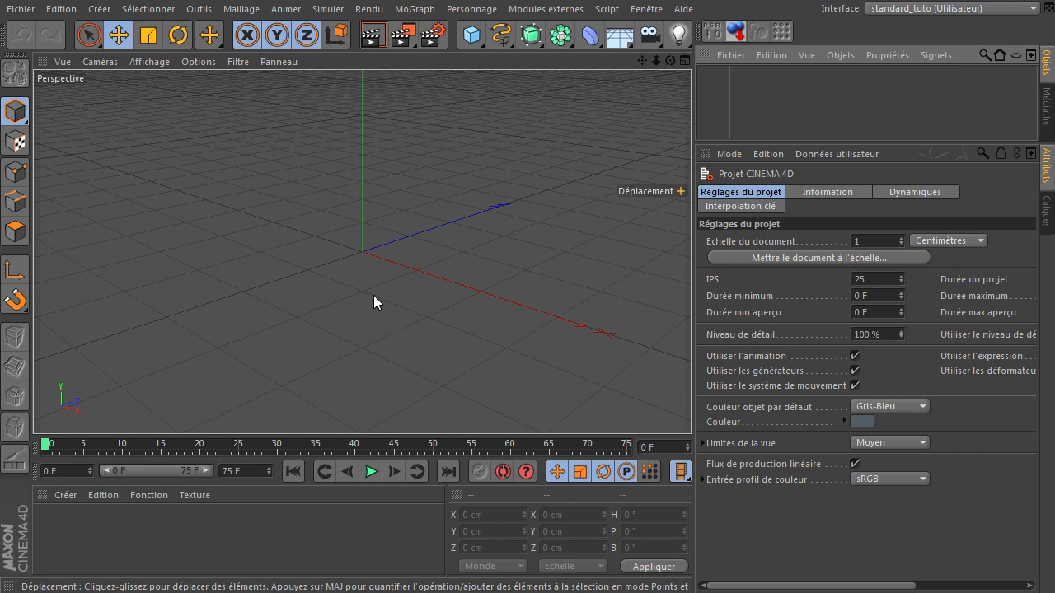
Set the project's end frame to 750 F and extend the preview range to the full timeline
left_click(260, 469)
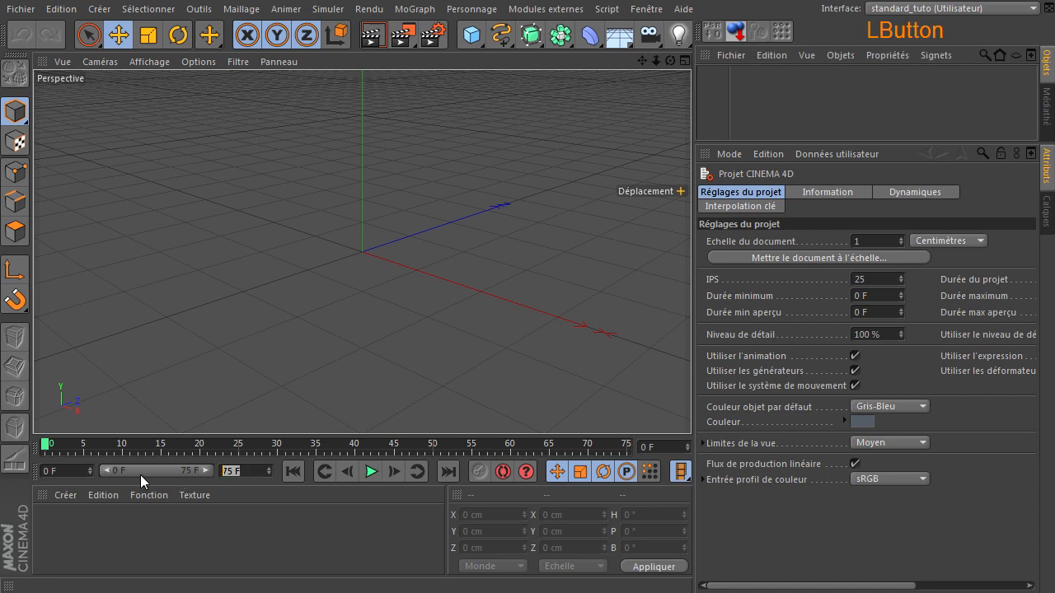
type("750")
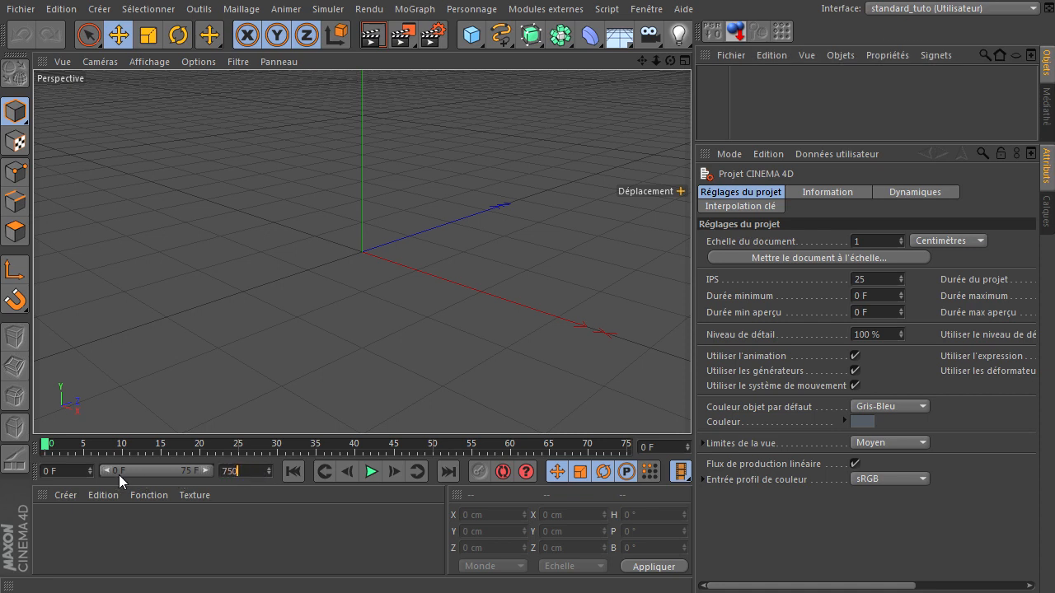
key("Return")
left_click_drag(128, 475, 318, 473)
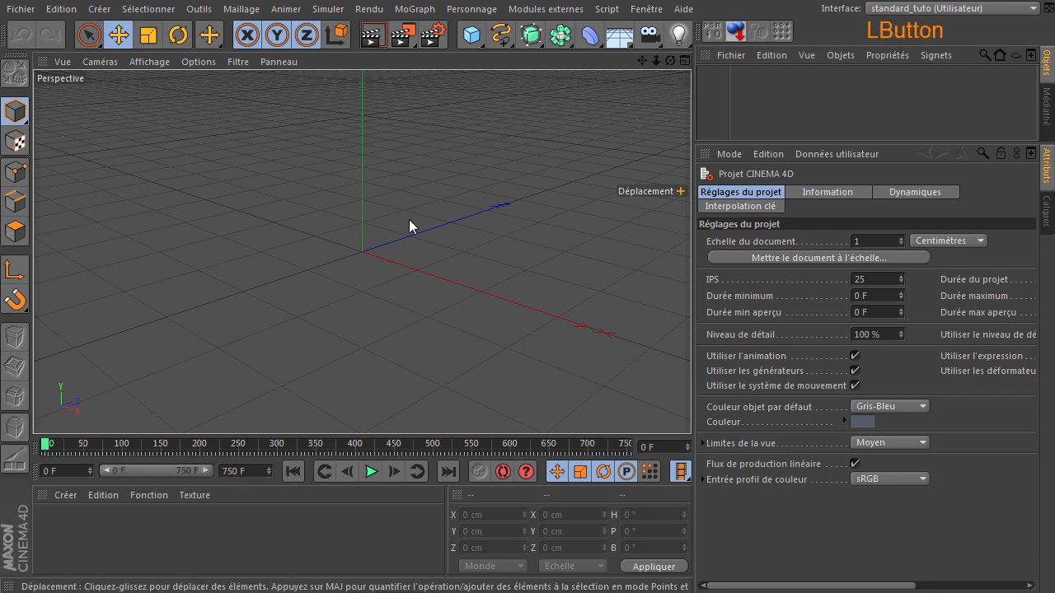
Add a standard particle emitter to the scene
left_click(368, 9)
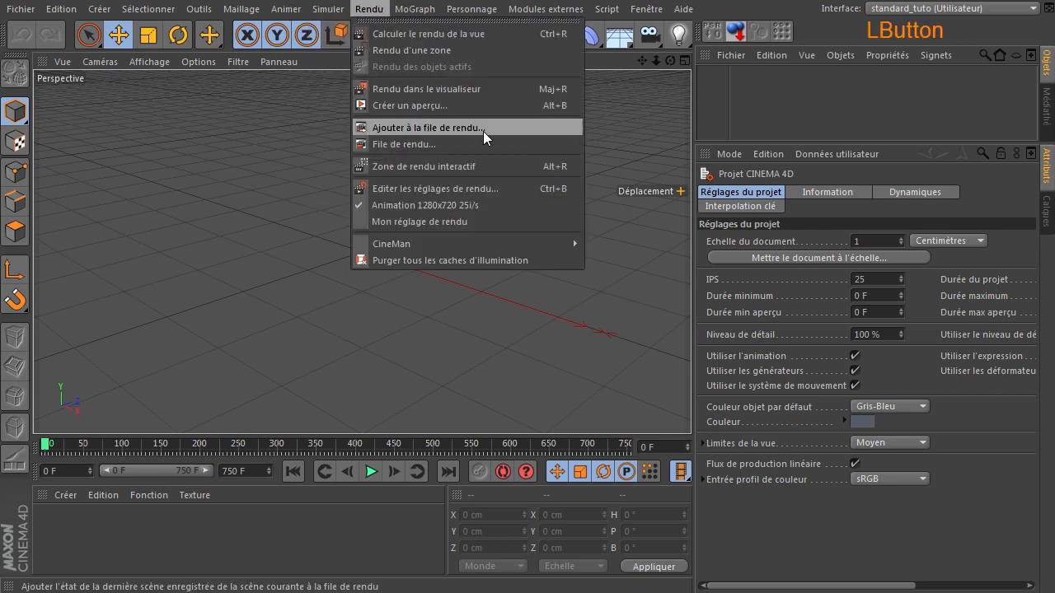
mouse_move(327, 10)
mouse_move(344, 73)
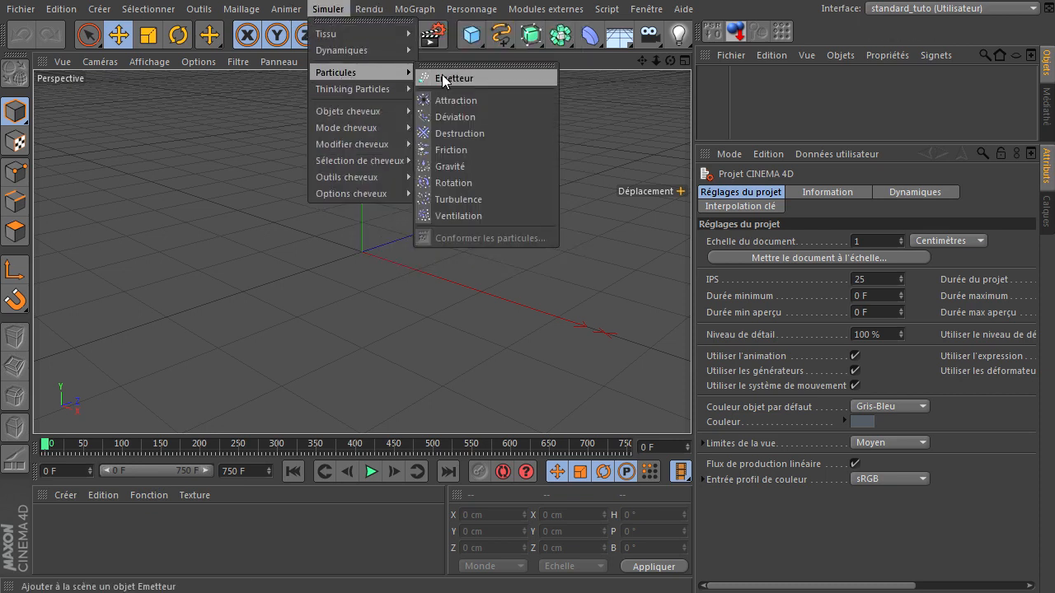
left_click(457, 78)
left_click_drag(642, 60, 692, 405)
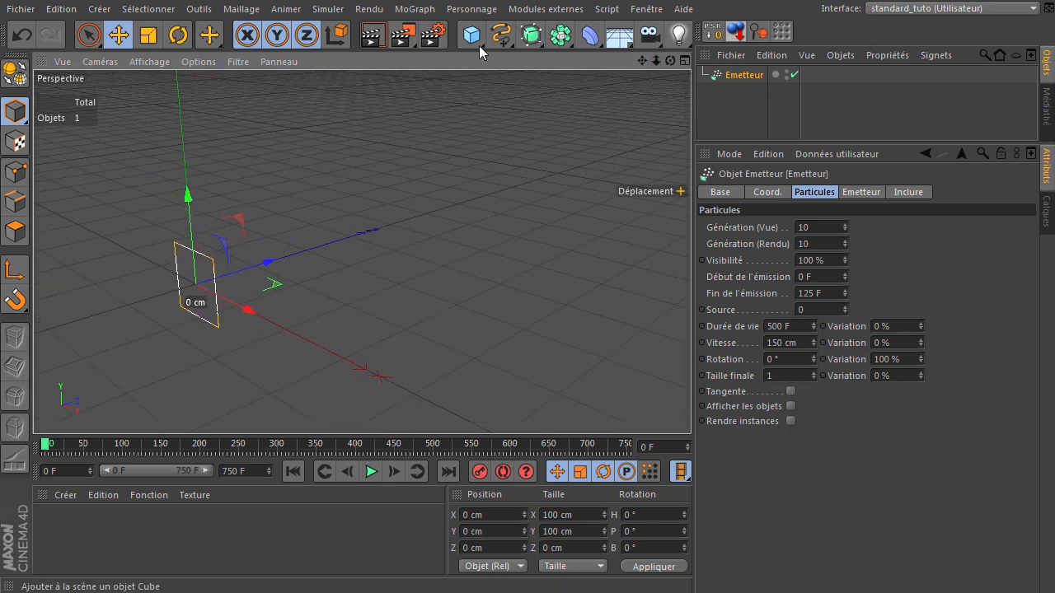
Add a cube measuring 50 cm in X, Y and Z and make it a child of the emitter
left_click_drag(476, 37, 628, 50)
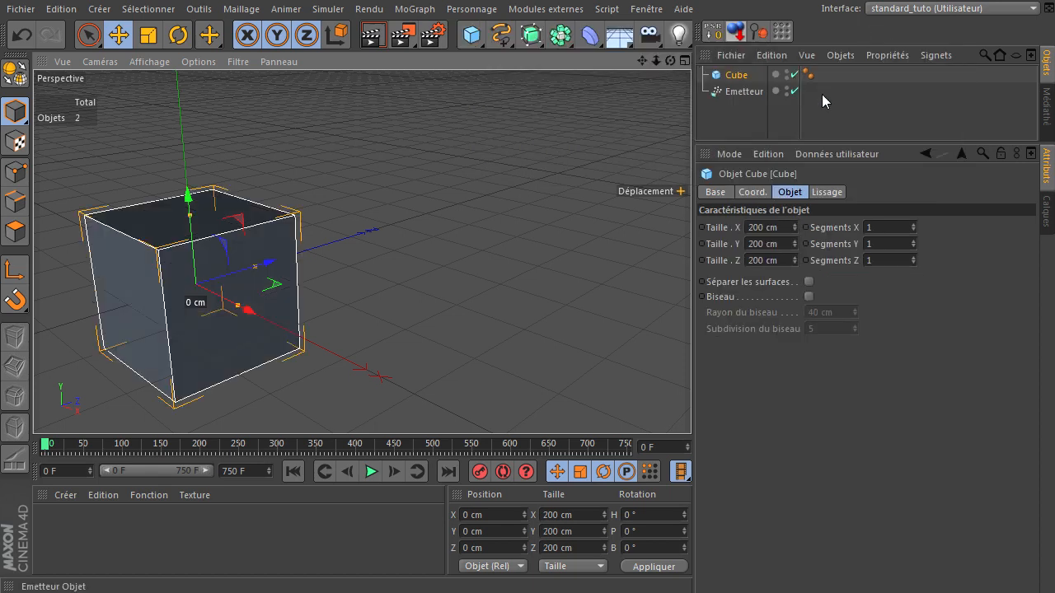
left_click(771, 228)
type("50")
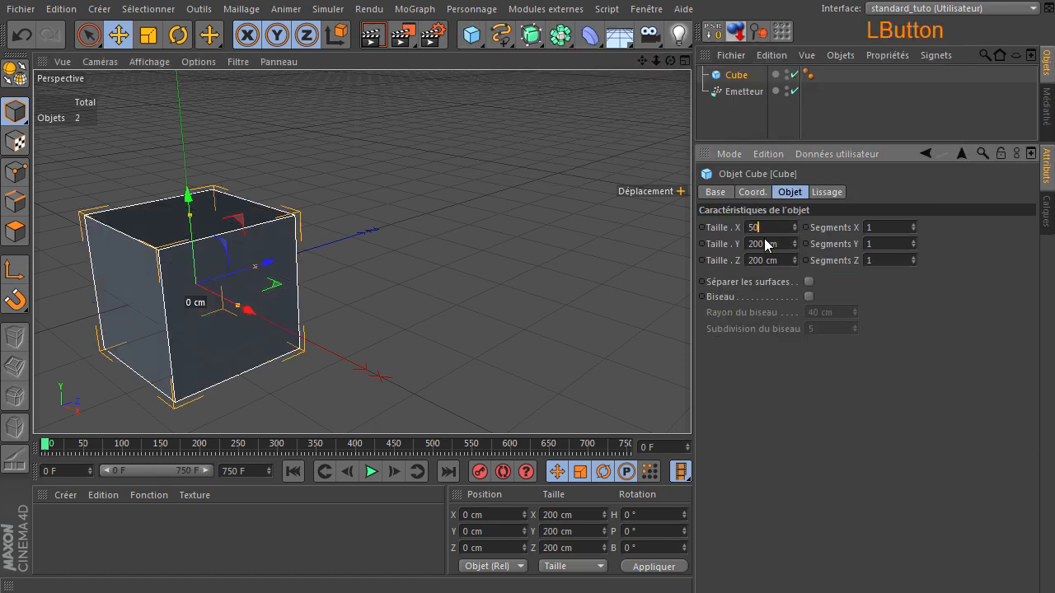
left_click(764, 239)
type("5")
type("50")
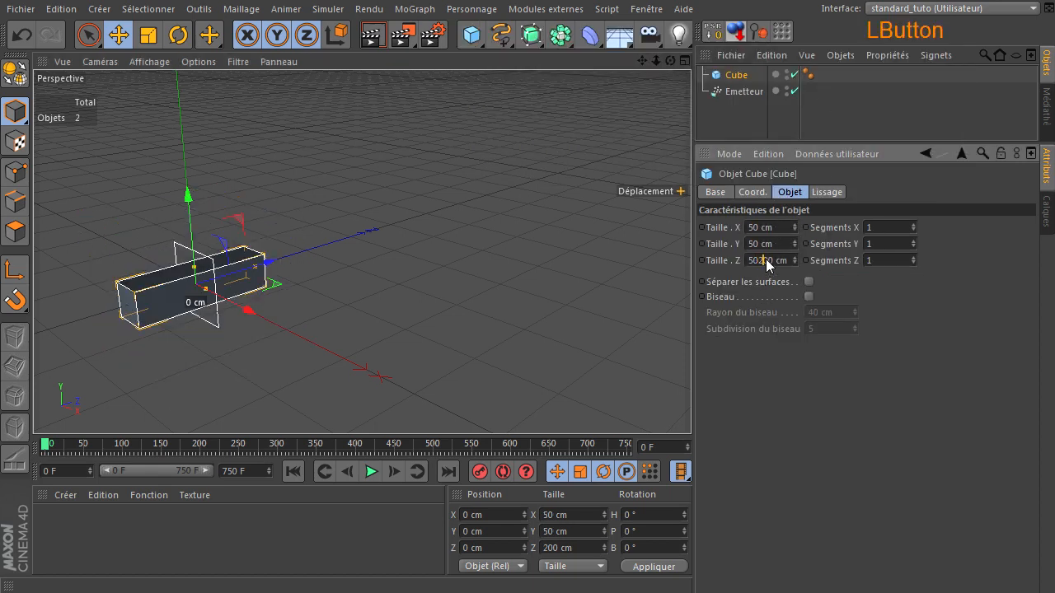
key("Delete")
key("Delete")
key("Delete")
key("Return")
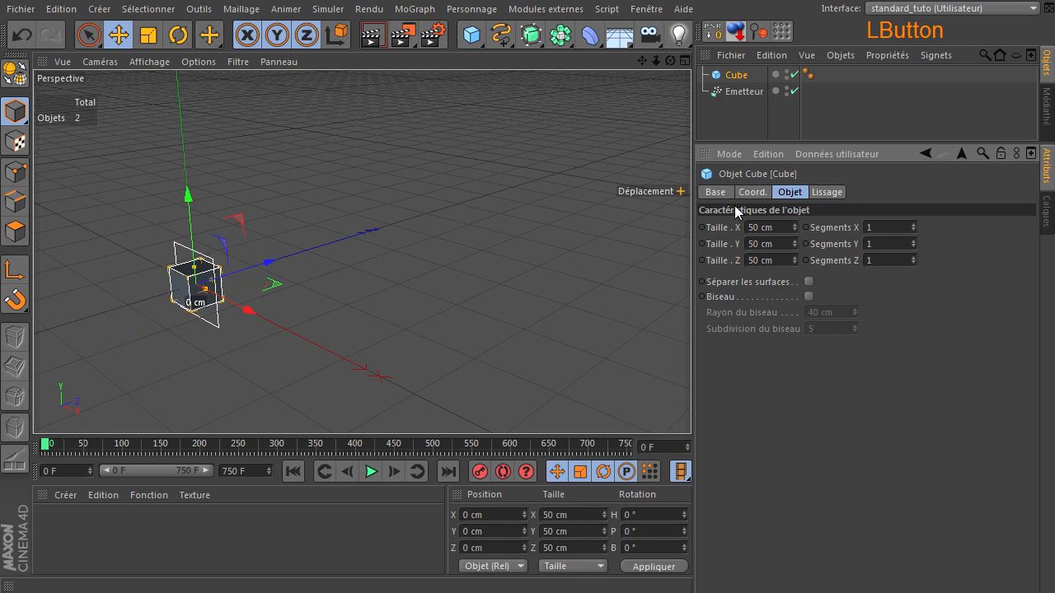
left_click_drag(736, 75, 738, 91)
Set the emitter's emission end to 750 F and particle lifetime to 125 F, and enable the display of objects
left_click(744, 73)
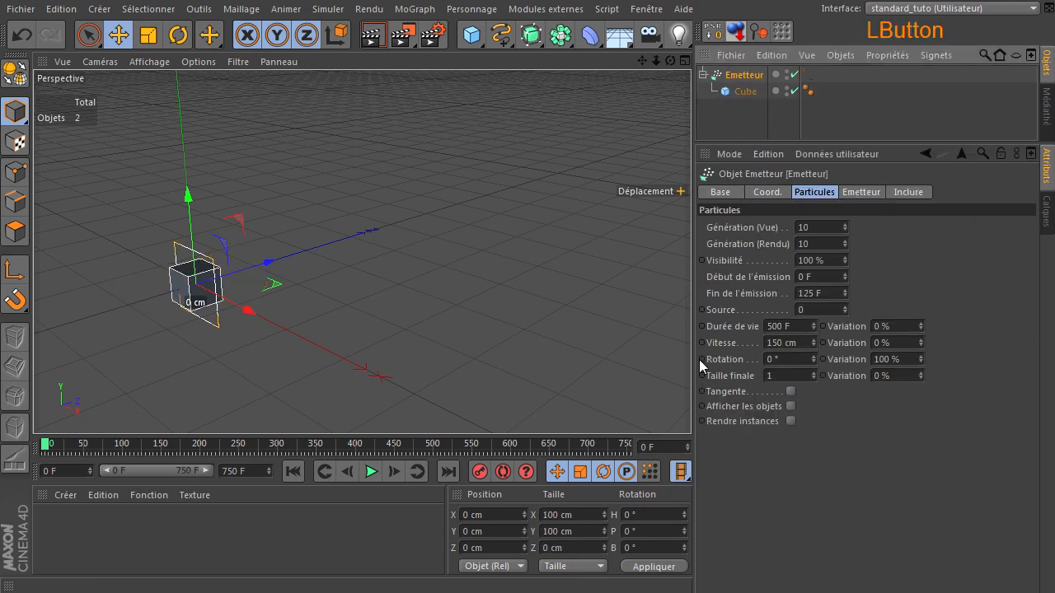
left_click(829, 290)
type("750")
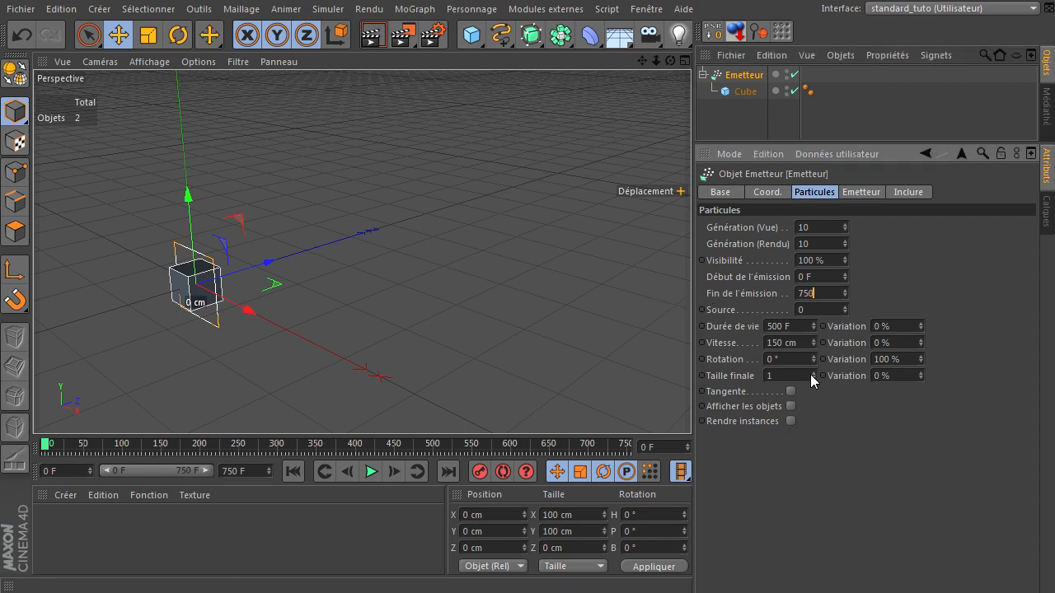
left_click(796, 327)
type("125")
left_click(893, 502)
left_click(791, 406)
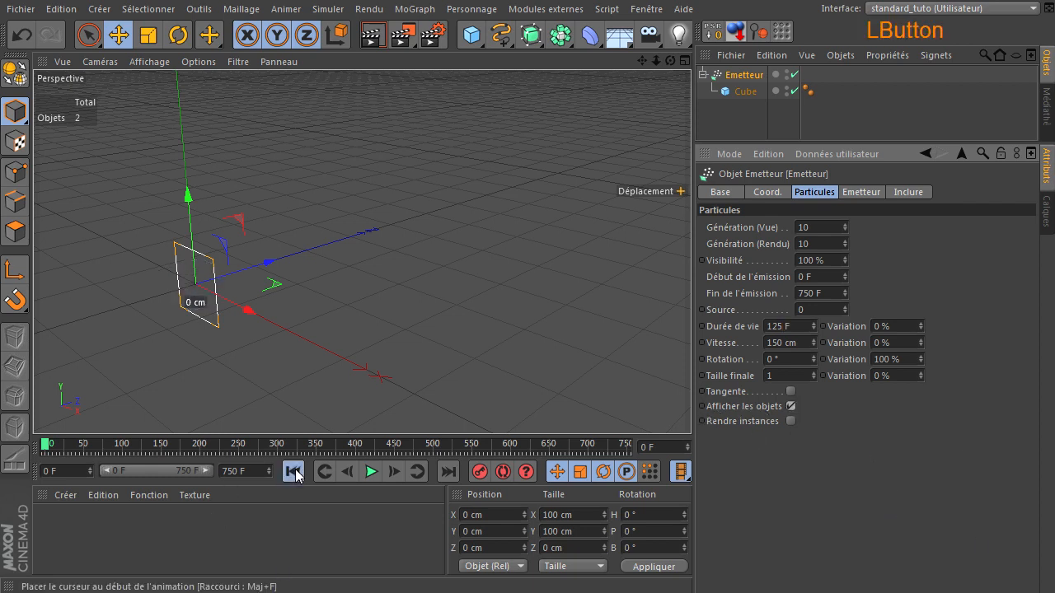
Play the animation to watch the emitted cubes from a lower side angle
left_click(370, 472)
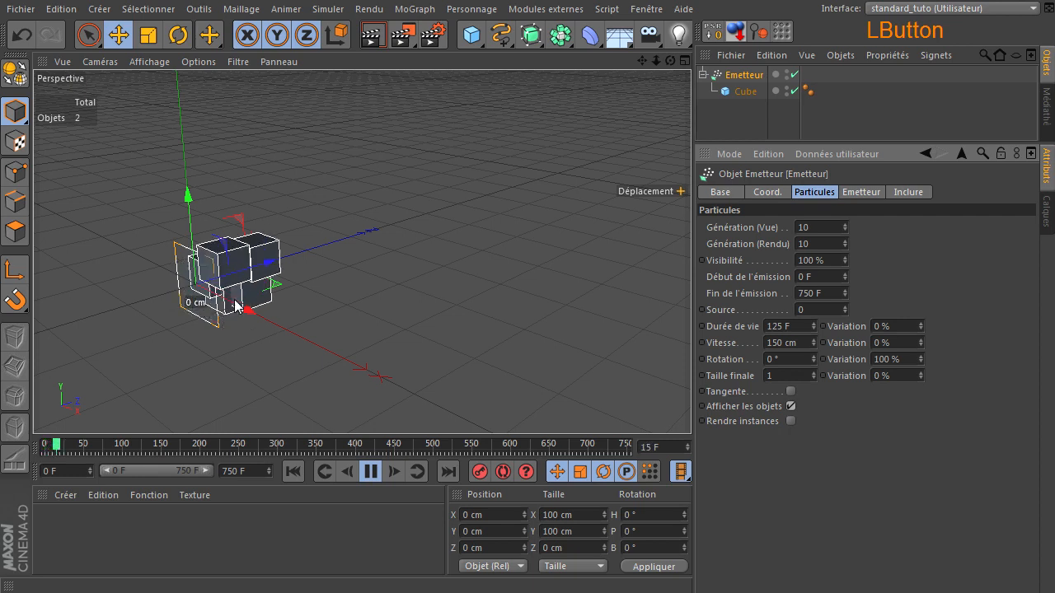
left_click_drag(669, 61, 636, 67)
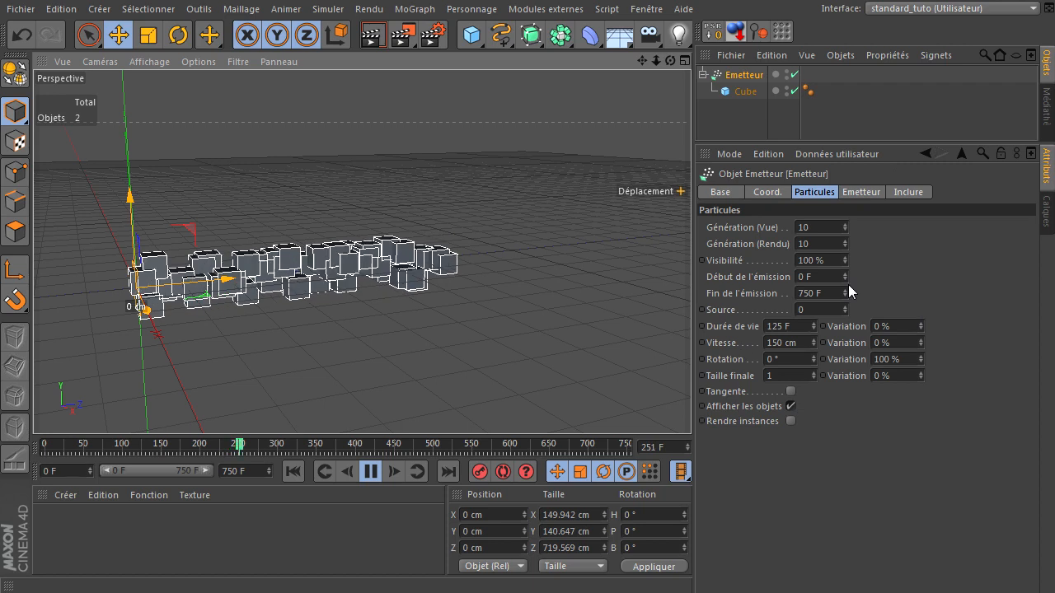
left_click(753, 75)
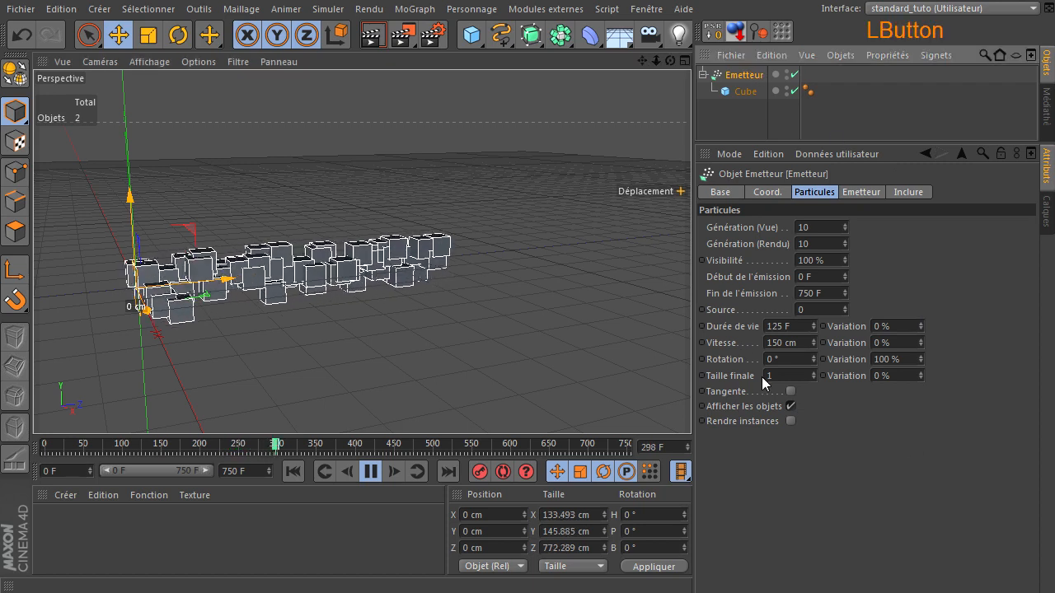
Set the emitter's final particle size to 0.1
left_click(788, 376)
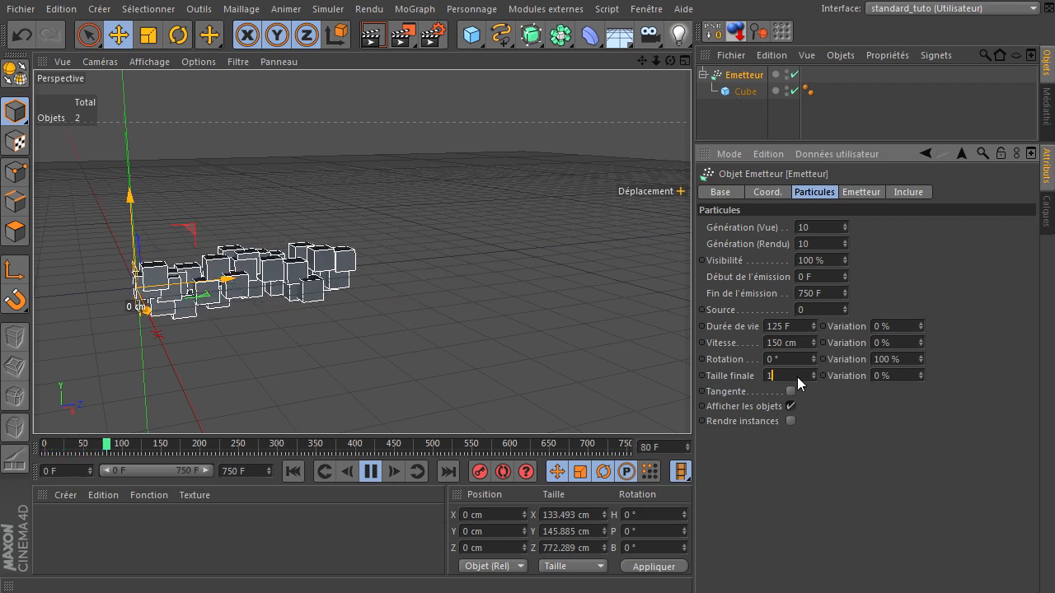
left_click_drag(797, 377, 663, 374)
type("0.1")
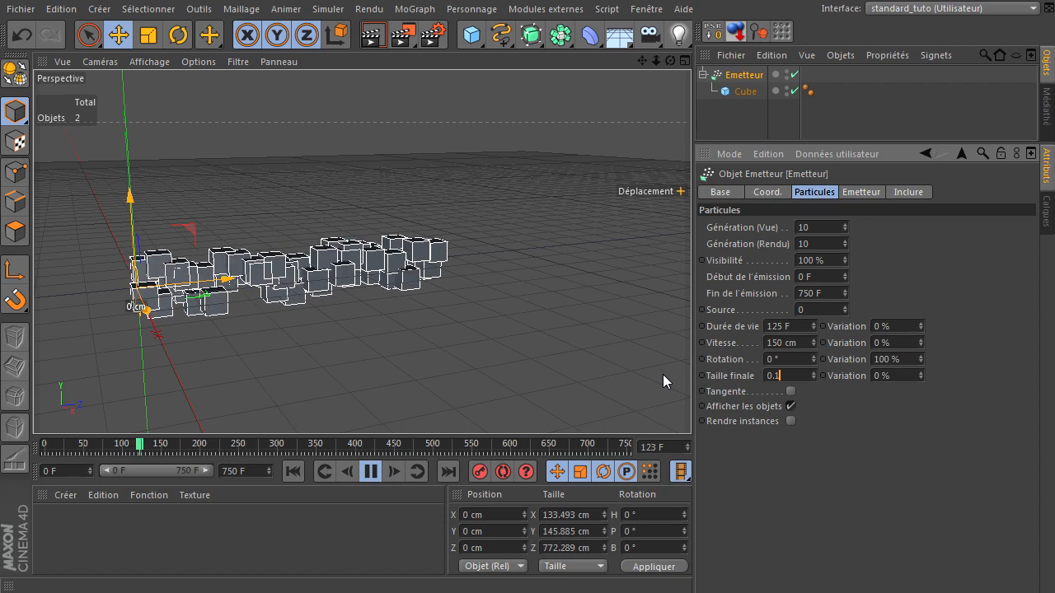
key("Return")
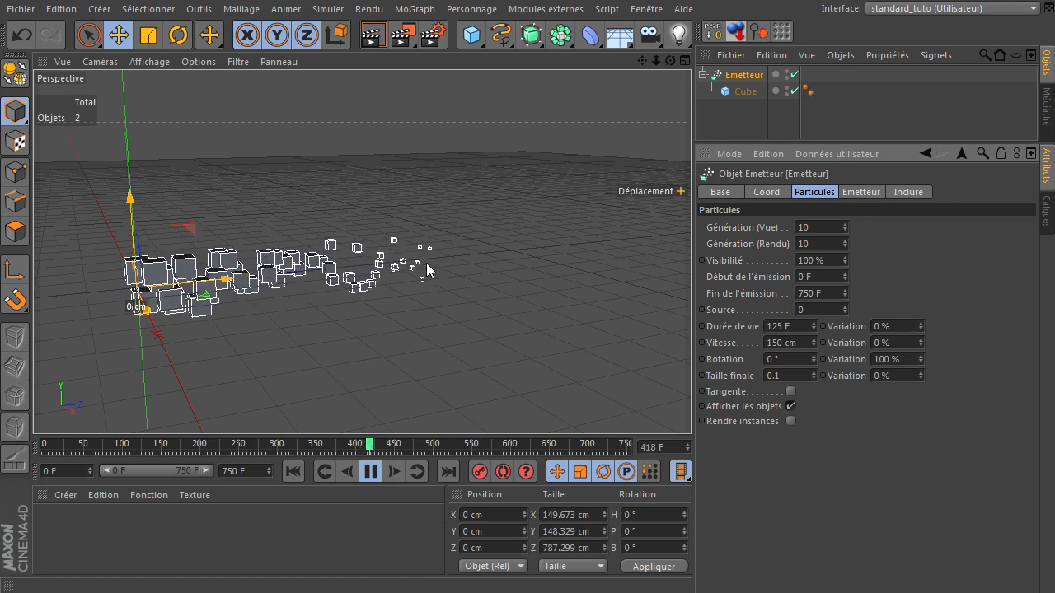
Set the emitter's final particle size to 5
left_click(791, 375)
type("5")
key("Return")
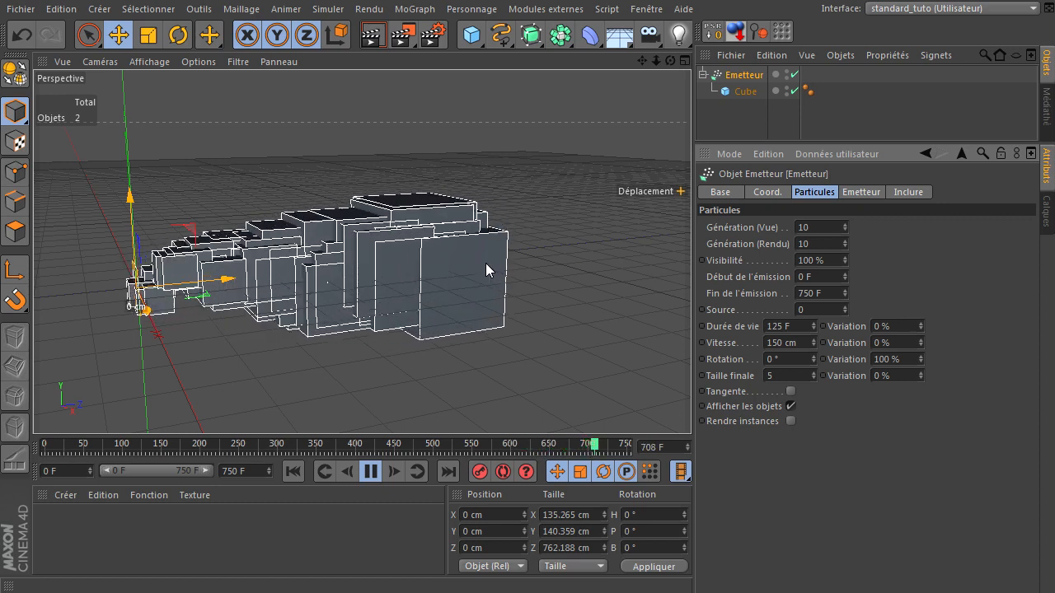
Stop and rewind the animation, and delete the emitter together with its cube
left_click(800, 377)
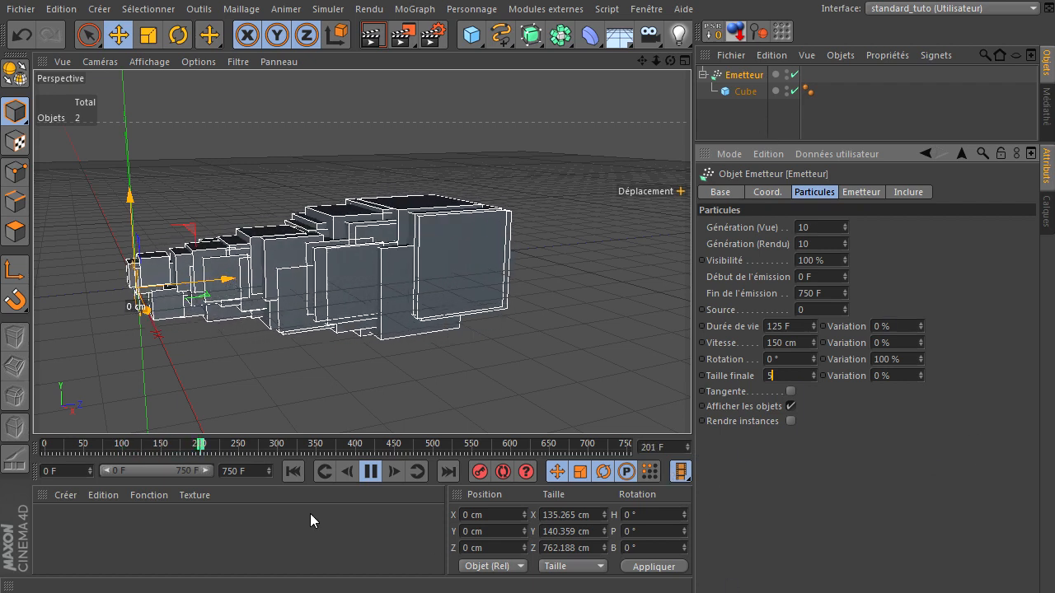
left_click(370, 471)
left_click(294, 471)
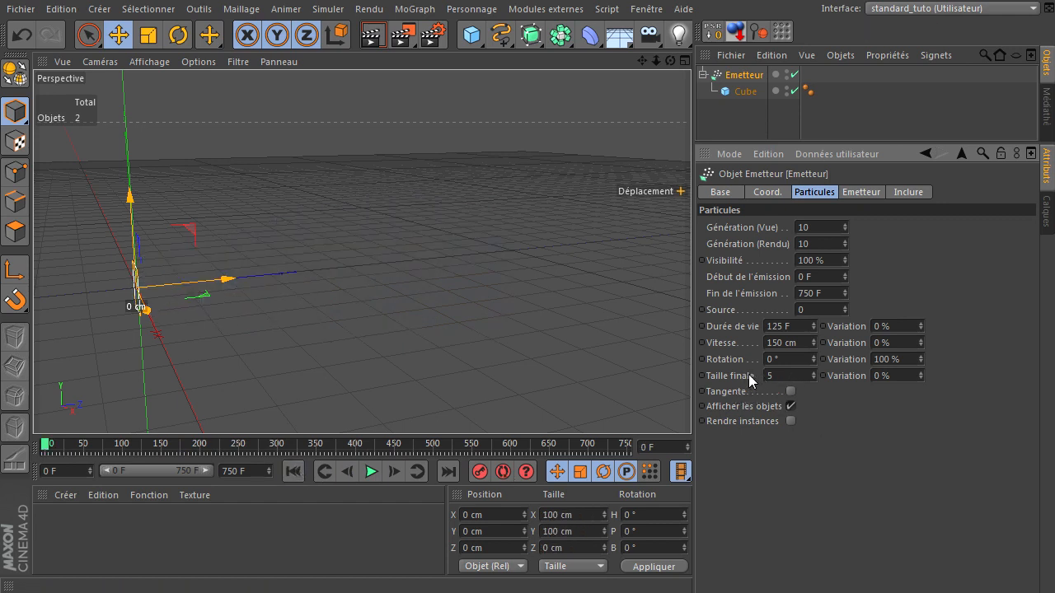
left_click(735, 74)
key("Delete")
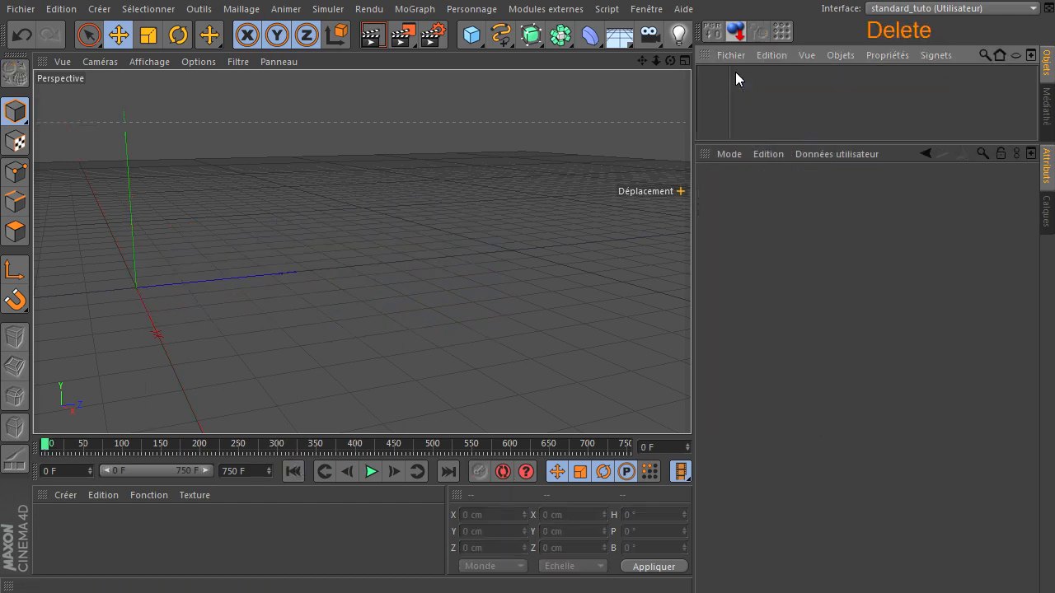
left_click(774, 122)
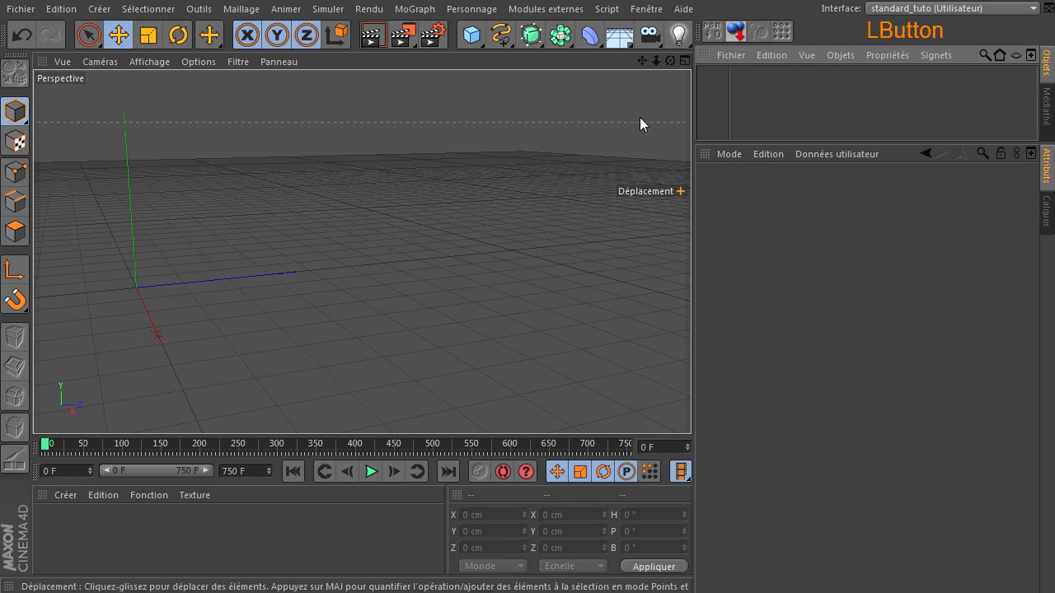
Add a null object and rename it "tp"
left_click_drag(462, 42, 570, 46)
double_click(729, 76)
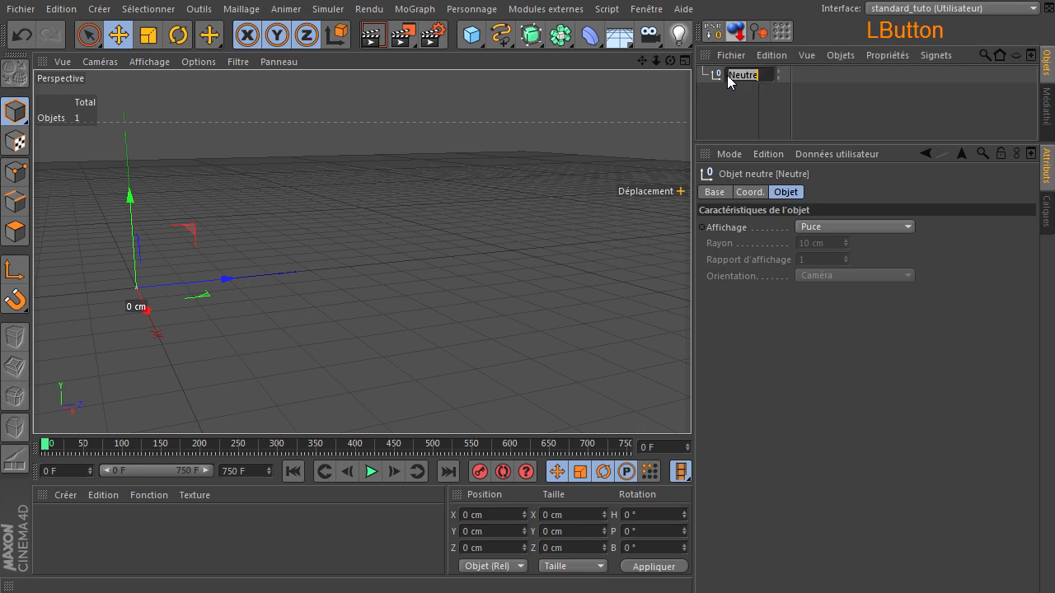
type("tp")
key("Return")
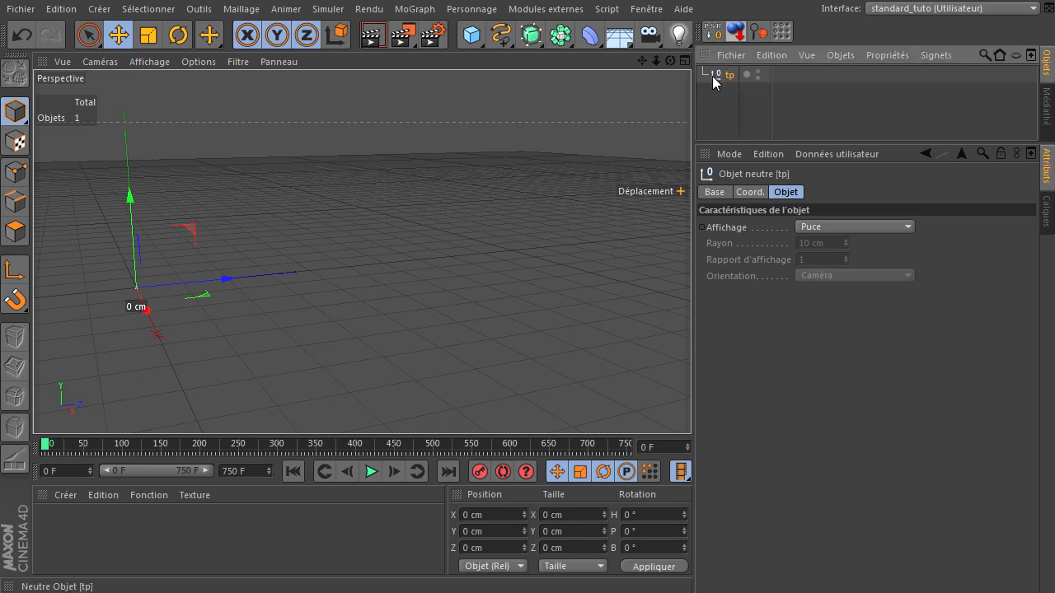
Attach an XPresso tag to the tp null object
right_click(713, 78)
mouse_move(824, 87)
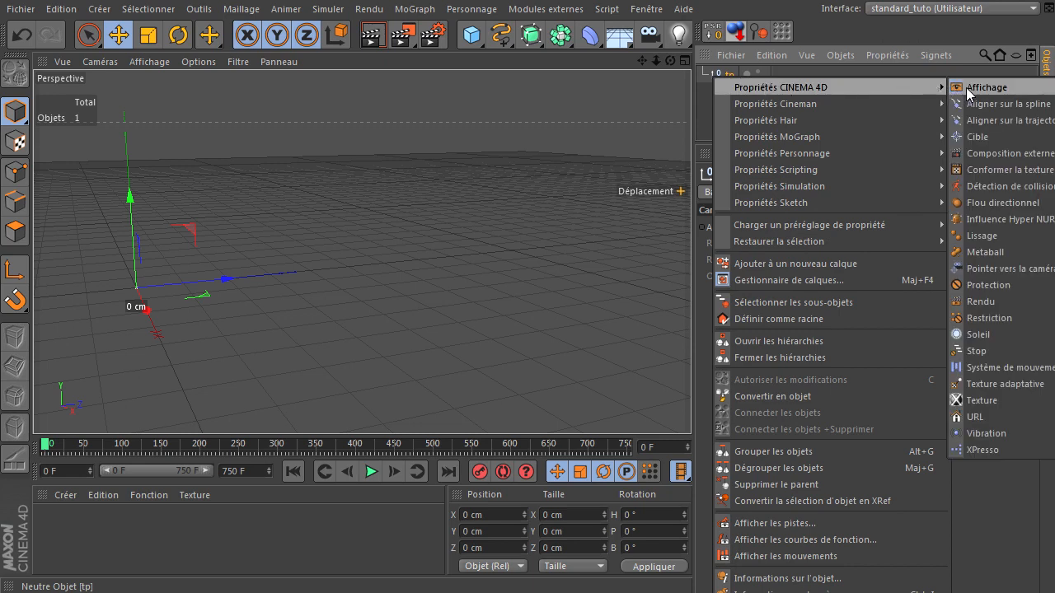
left_click(1009, 450)
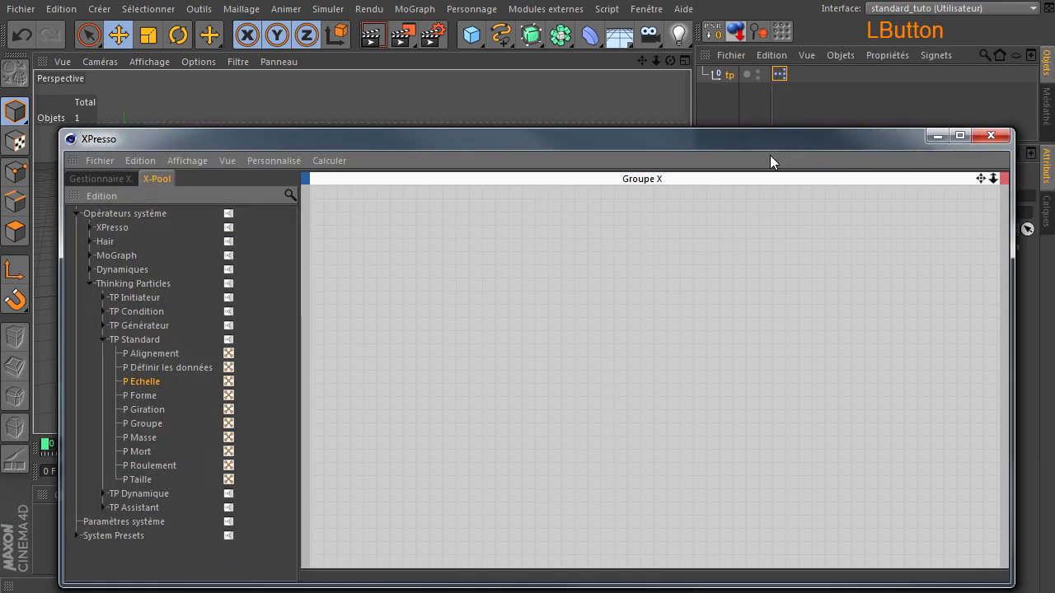
Collapse the Thinking Particles operator groups and examine the XPresso manager and the X-Pool's system operators
left_click(103, 339)
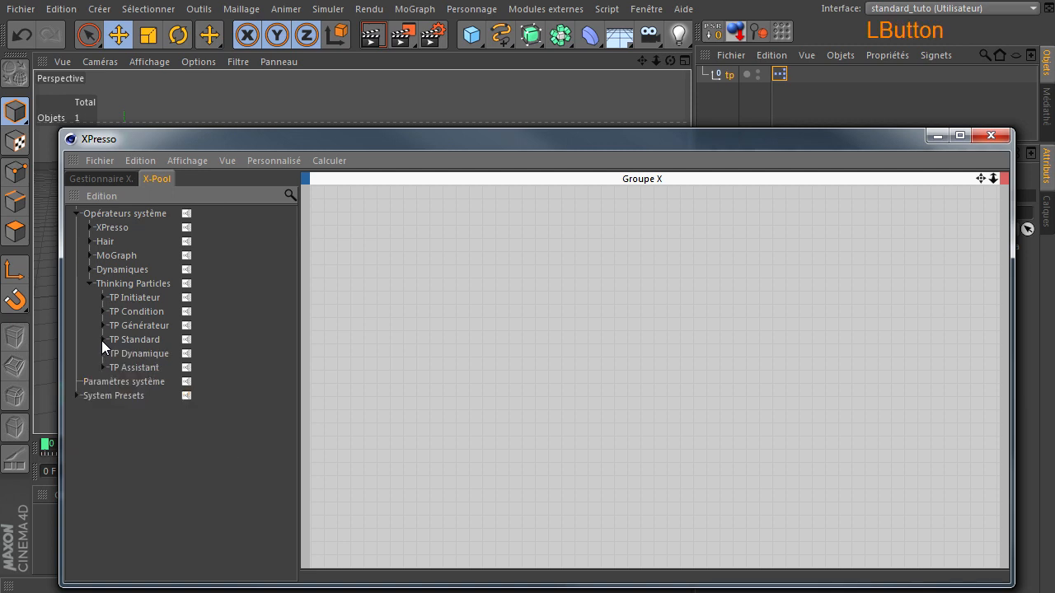
left_click(90, 284)
left_click(105, 178)
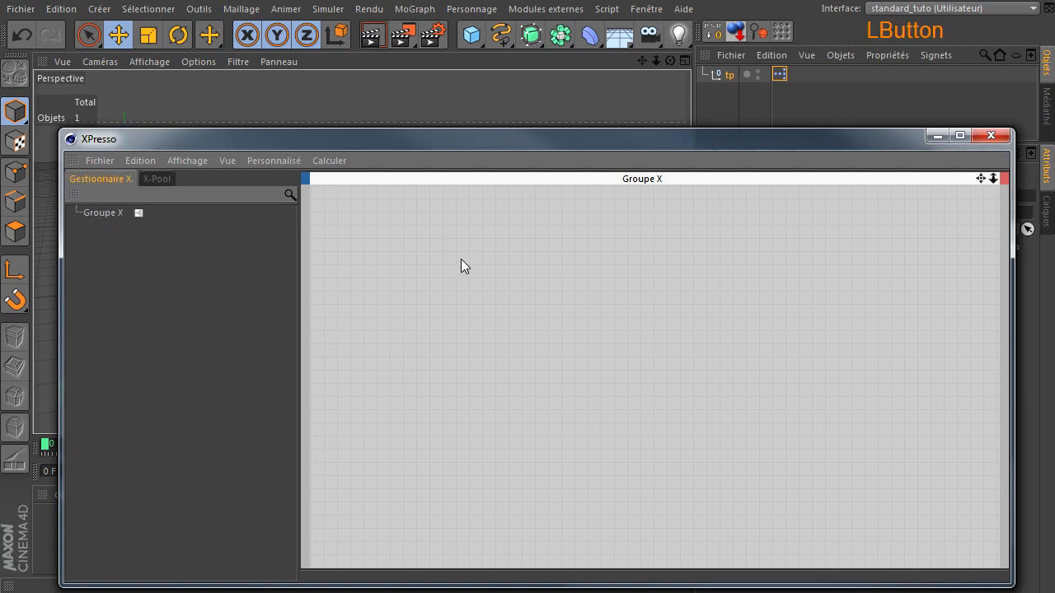
left_click(160, 179)
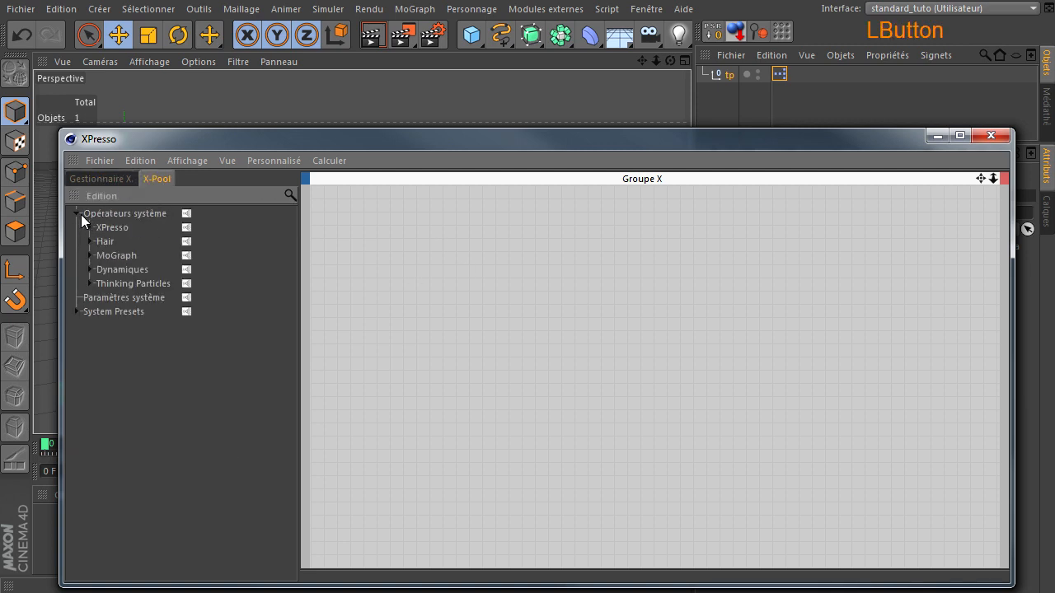
left_click(77, 213)
left_click(77, 213)
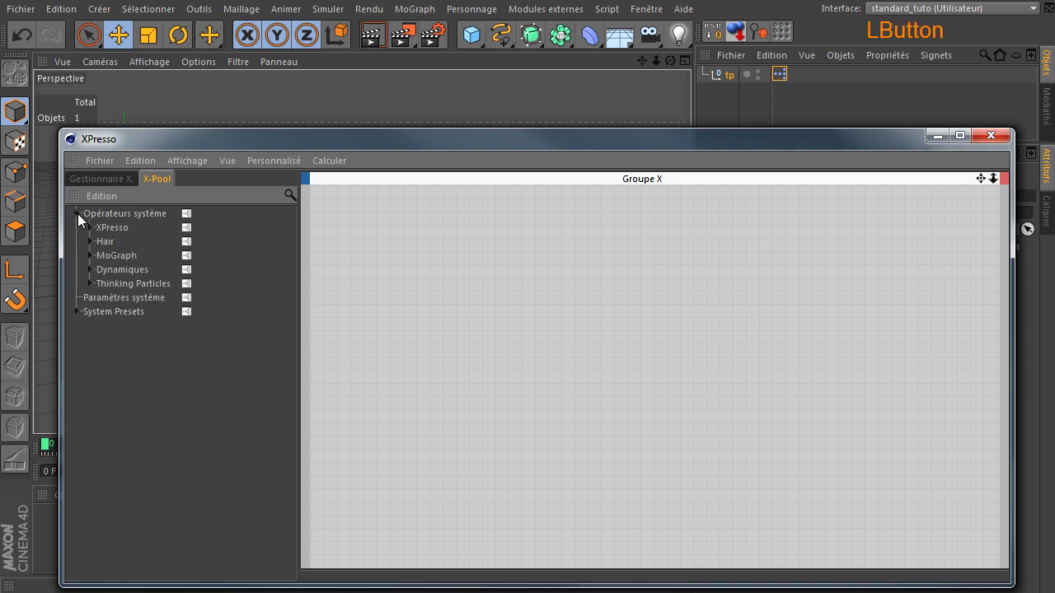
Add a P Conduit node from the Thinking Particles TP Initiateur operators to the XPresso graph
left_click(90, 283)
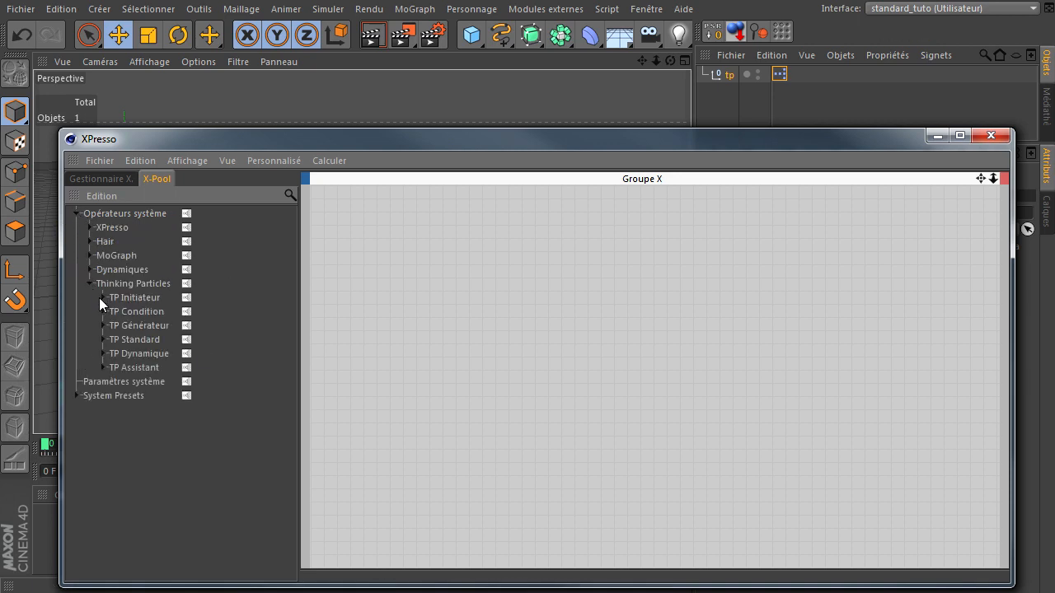
left_click(102, 298)
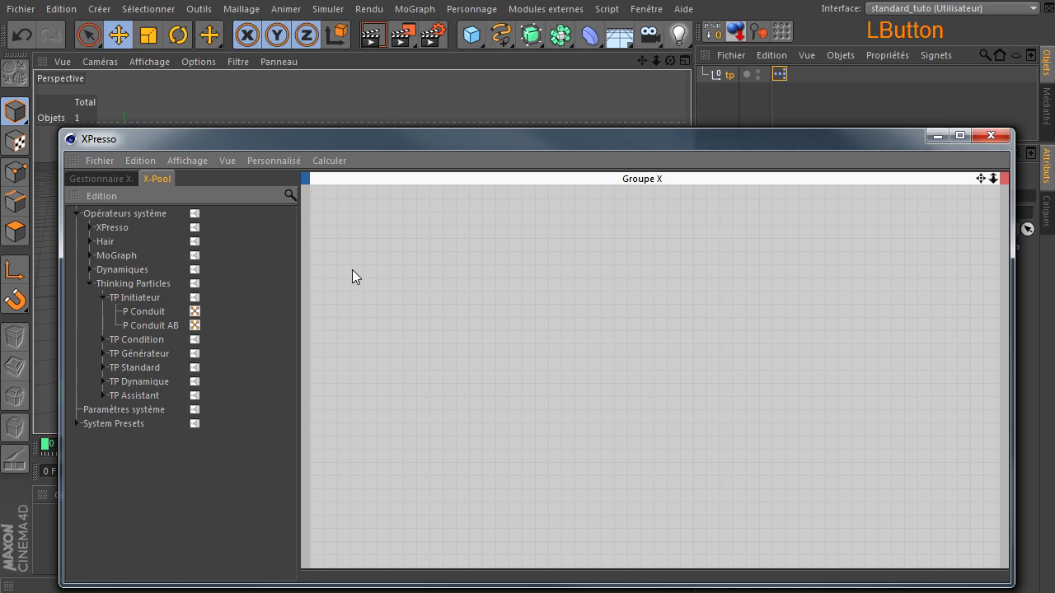
left_click_drag(451, 230, 410, 401)
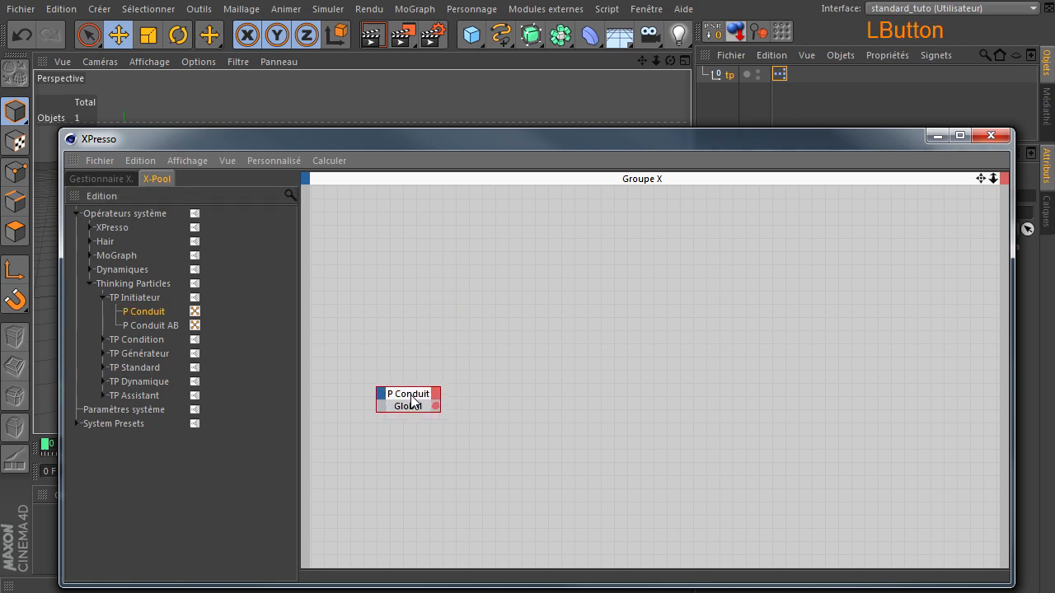
Add a P Groupe node from the TP Standard operators at the far right of the graph
left_click(102, 298)
left_click(103, 340)
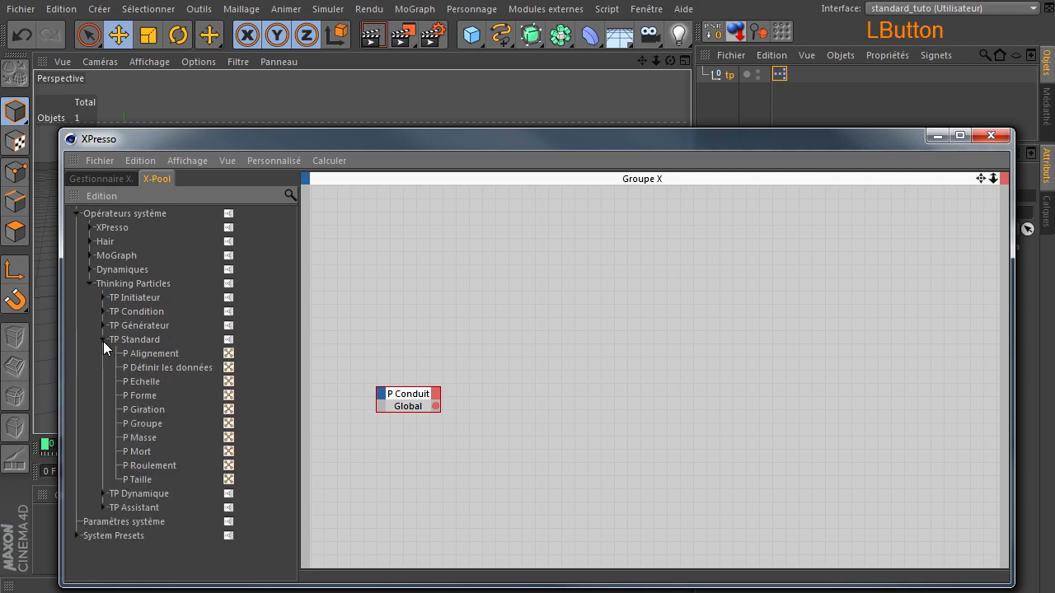
left_click_drag(130, 423, 787, 266)
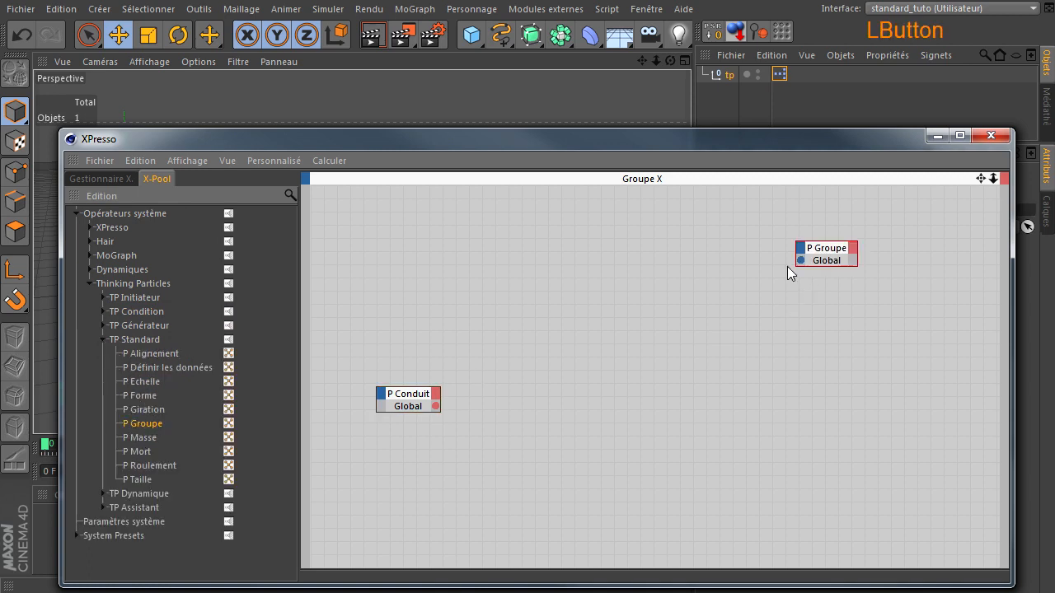
Add a P Orage node from the TP Générateur operators, placed before the P Groupe node
left_click(103, 340)
left_click(104, 325)
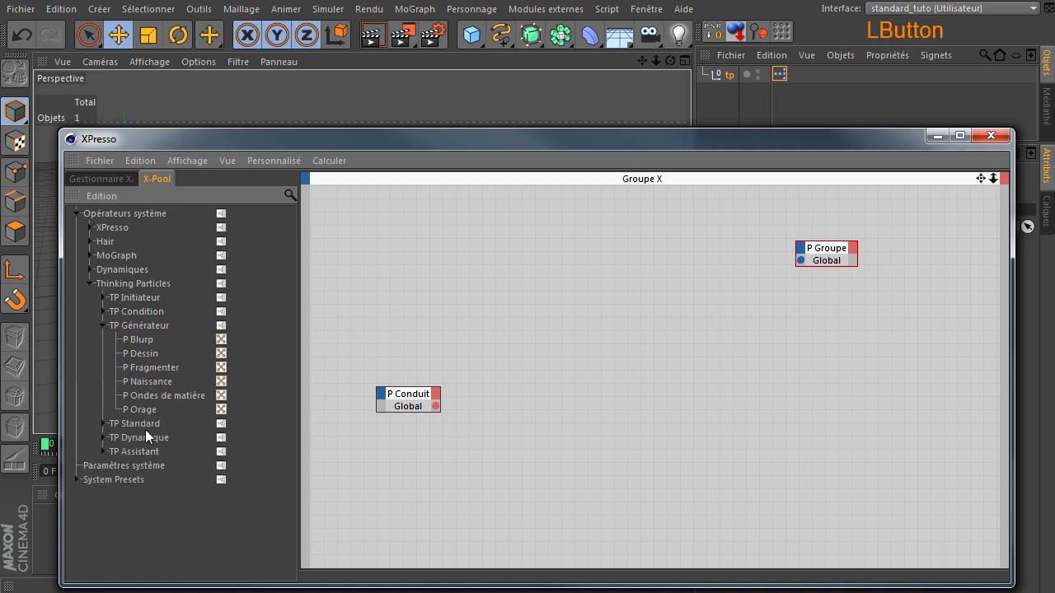
left_click(126, 410)
left_click_drag(646, 262, 589, 255)
left_click(103, 326)
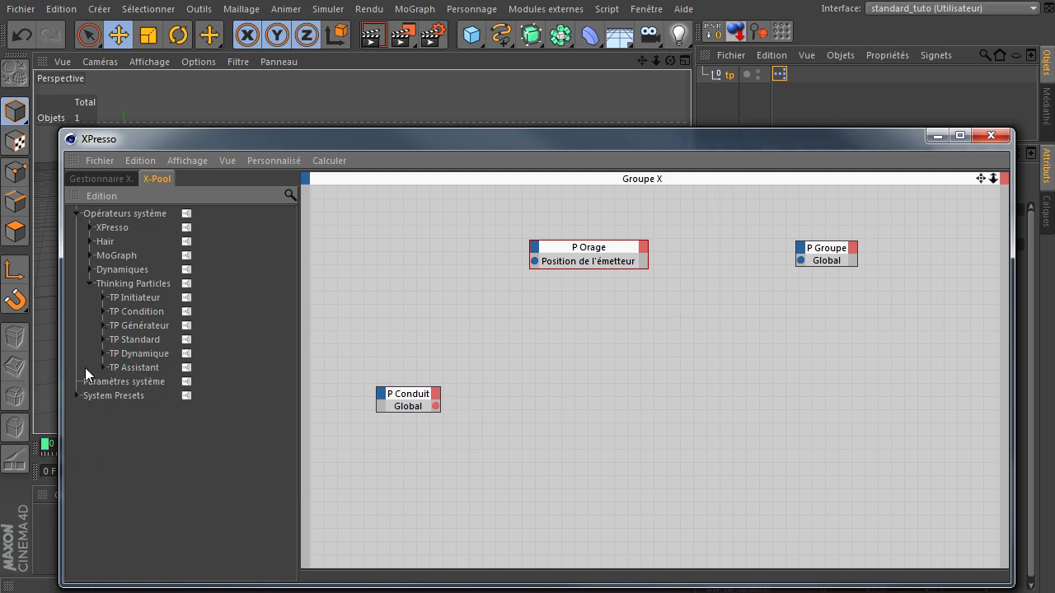
Add a P Forme node from the TP Standard operators beside the P Conduit node
left_click(102, 340)
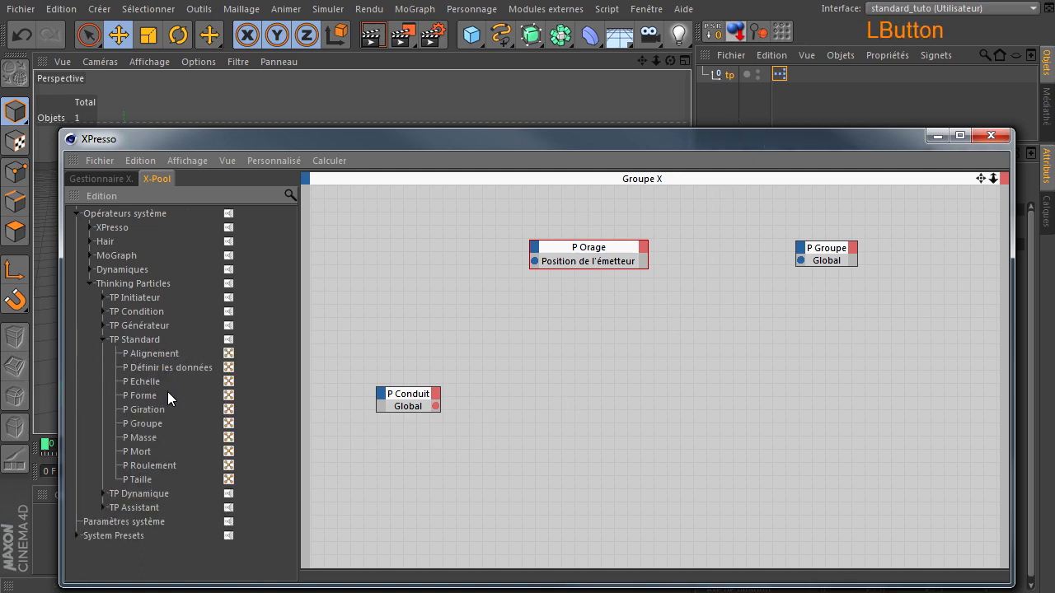
left_click_drag(143, 398, 208, 396)
left_click_drag(509, 374, 535, 361)
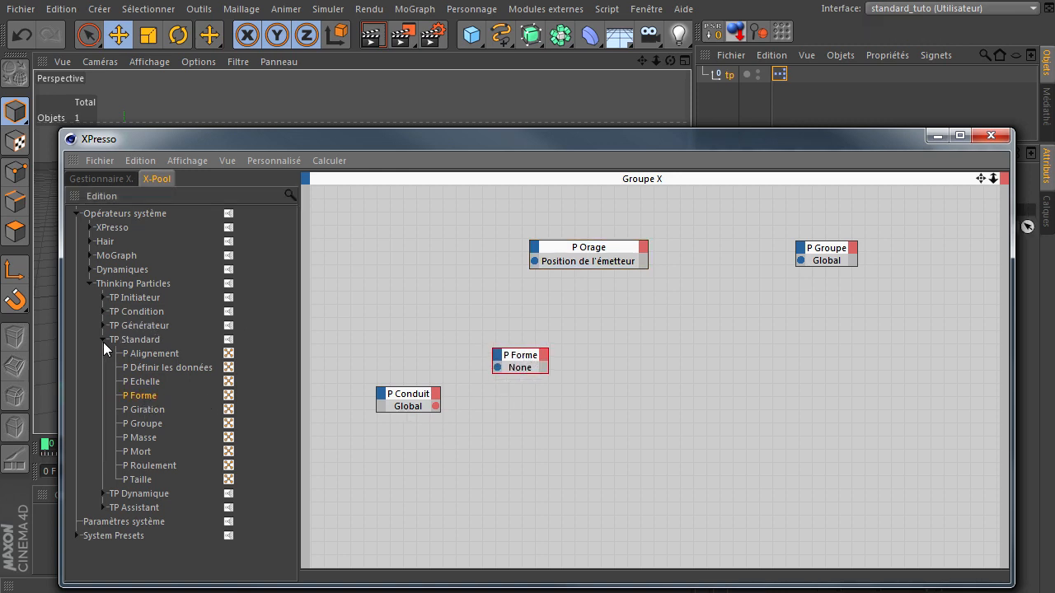
Bring the tp null object into the graph as a node in front of P Orage
left_click(723, 74)
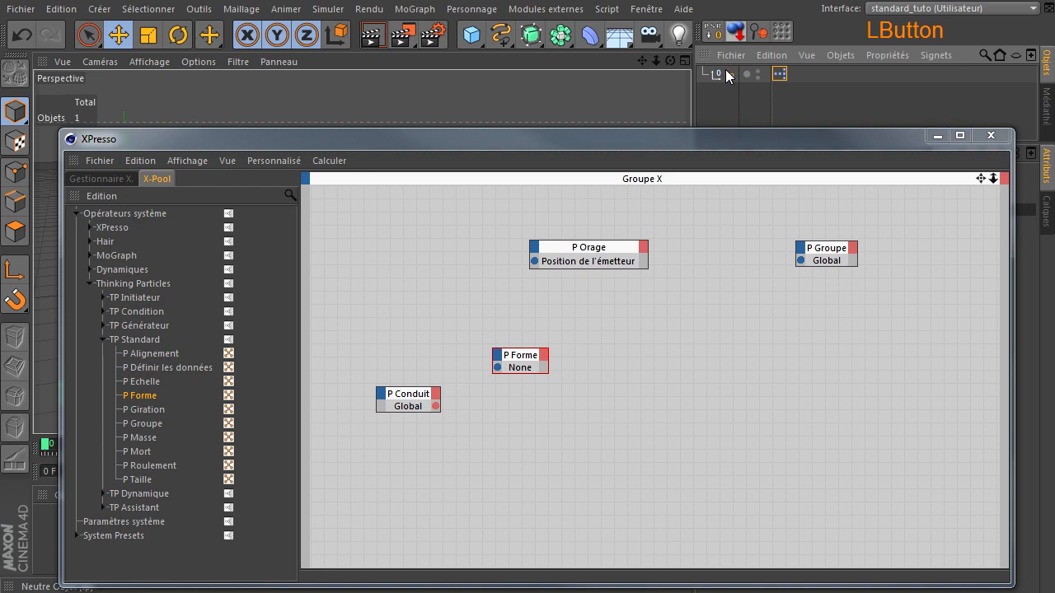
left_click_drag(358, 242, 368, 250)
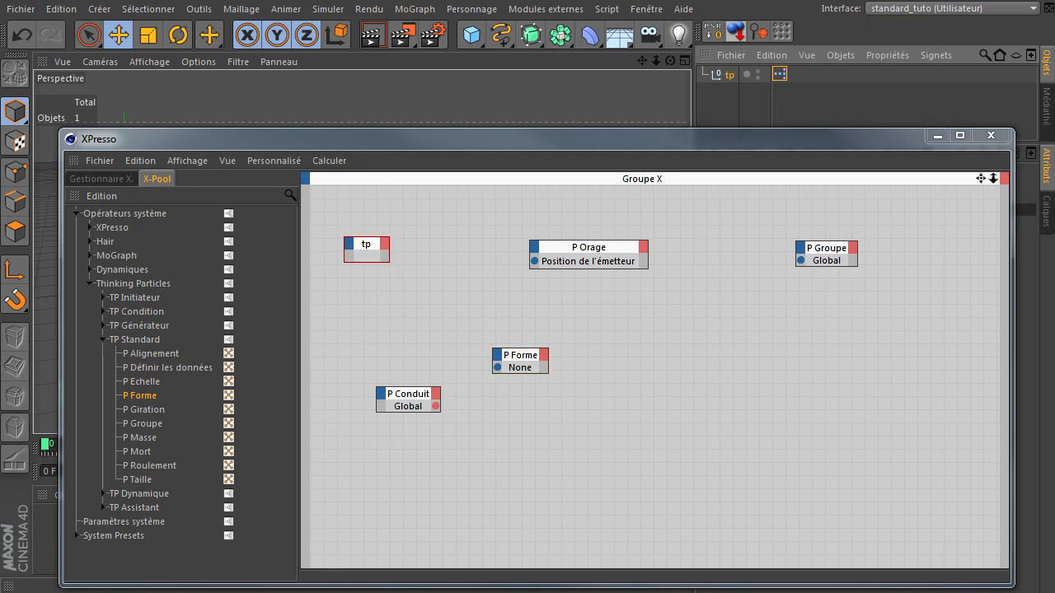
left_click(366, 244)
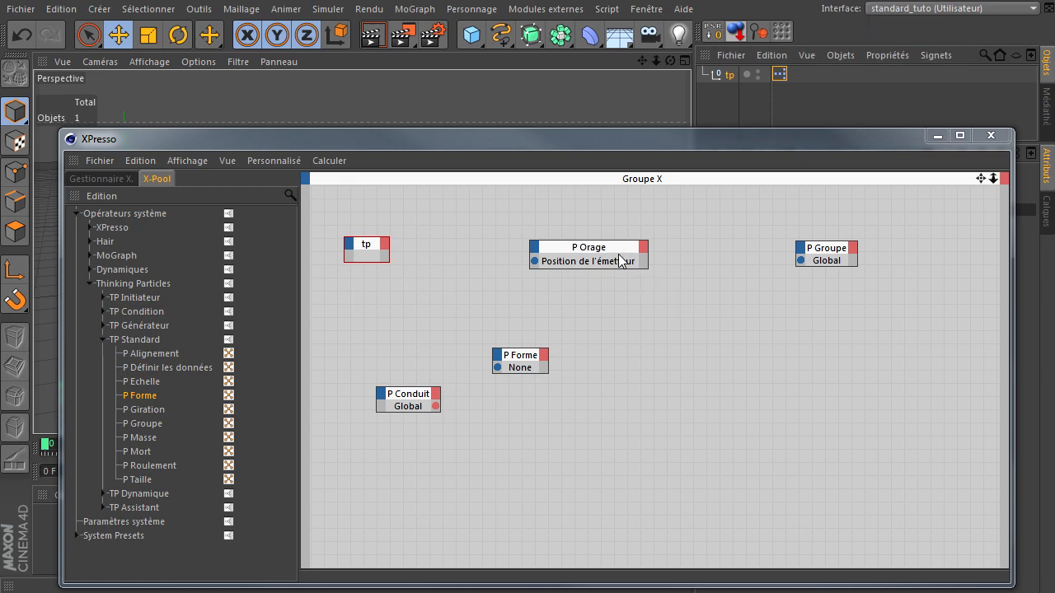
Add the Alignement de l'émetteur input and Naissance de particule output to P Orage, and expand the node to fit its ports
left_click(534, 247)
left_click(568, 275)
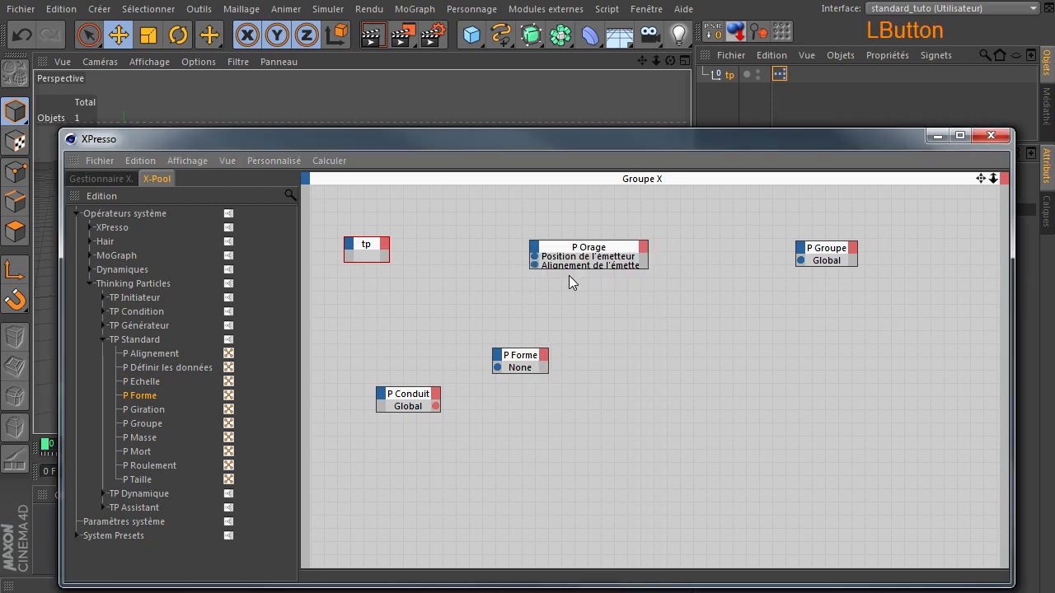
left_click(642, 246)
left_click(676, 253)
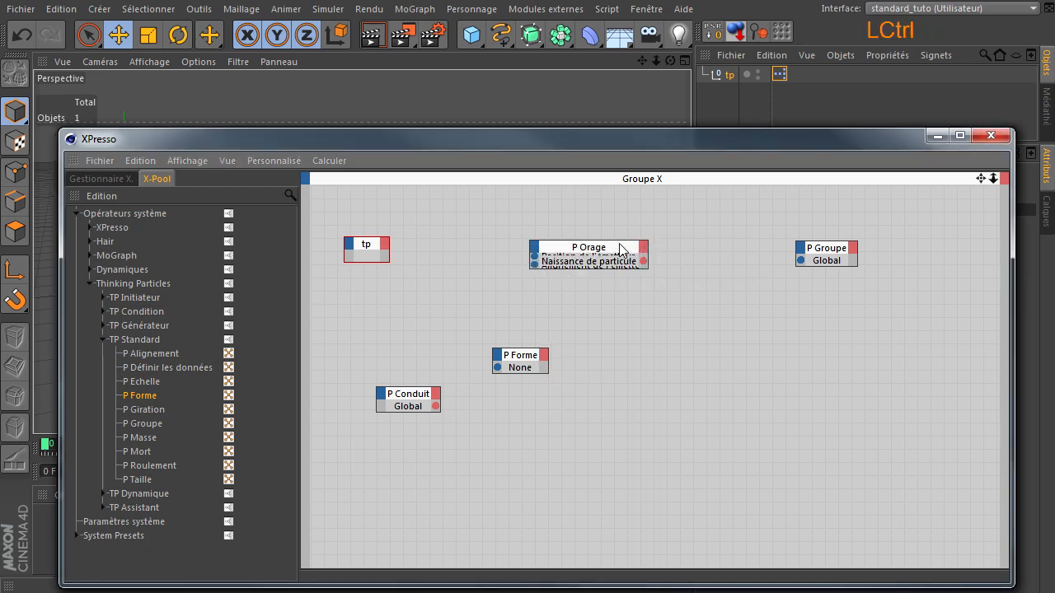
left_click(619, 247, "ctrl")
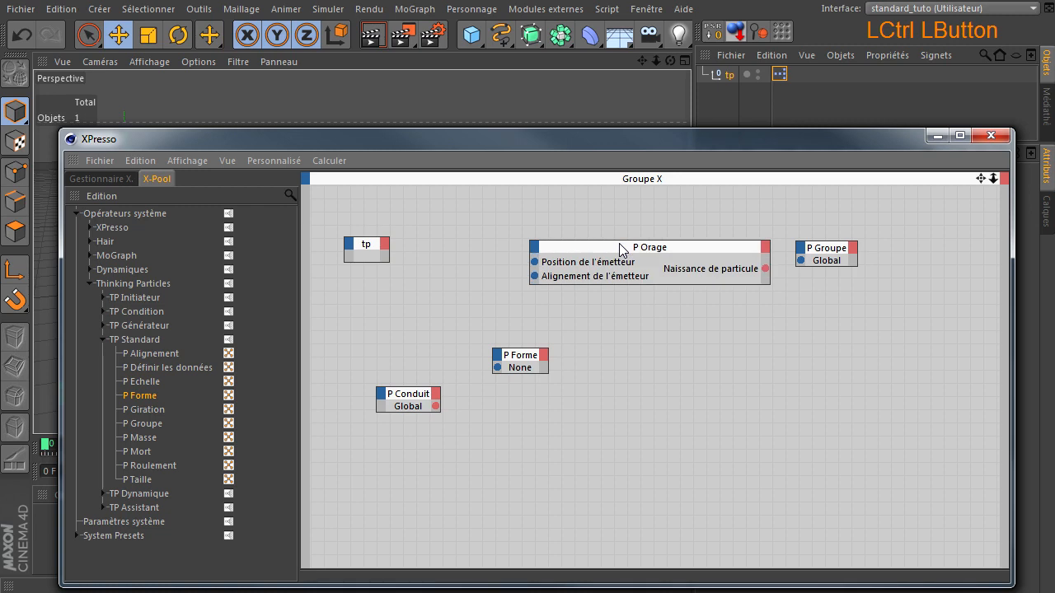
Add Position globale and Matrice globale outputs to the tp node, expand it, and shift the P Groupe node slightly
left_click(383, 246)
mouse_move(462, 289)
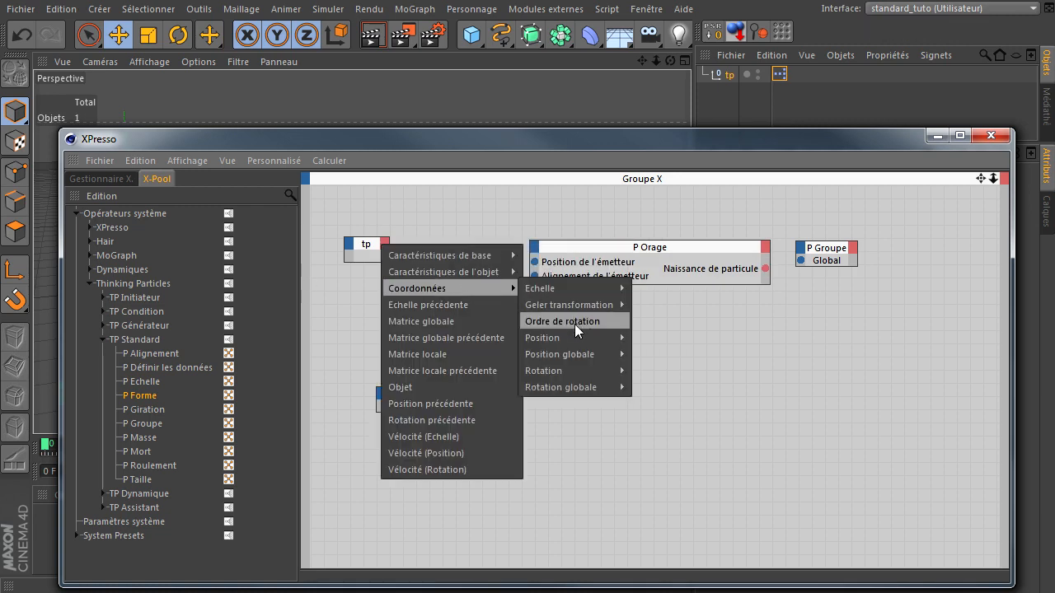
mouse_move(583, 354)
left_click(650, 354)
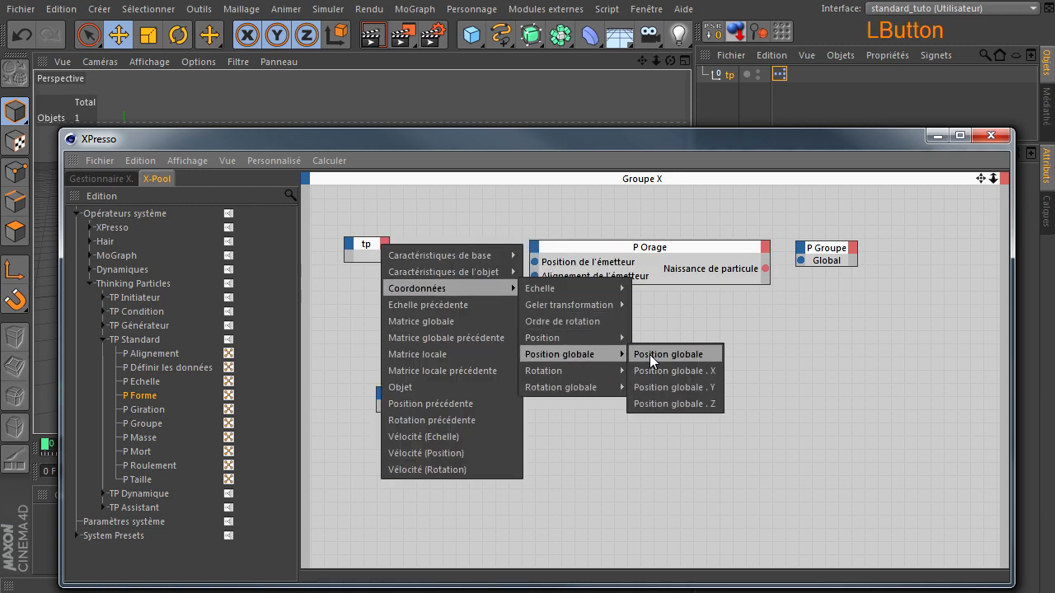
left_click(385, 245)
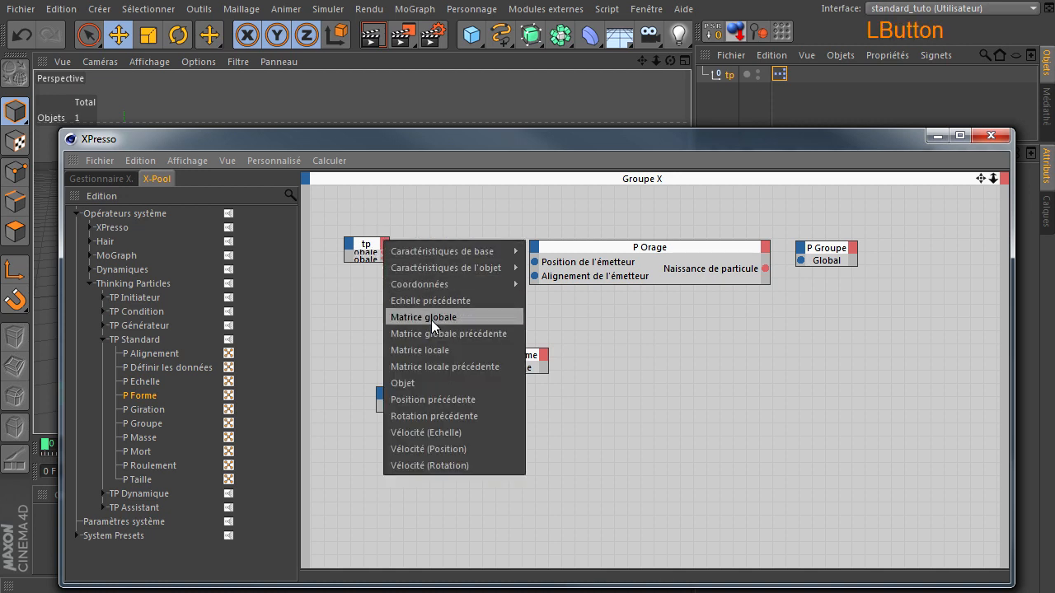
left_click(431, 320)
left_click(369, 246, "ctrl")
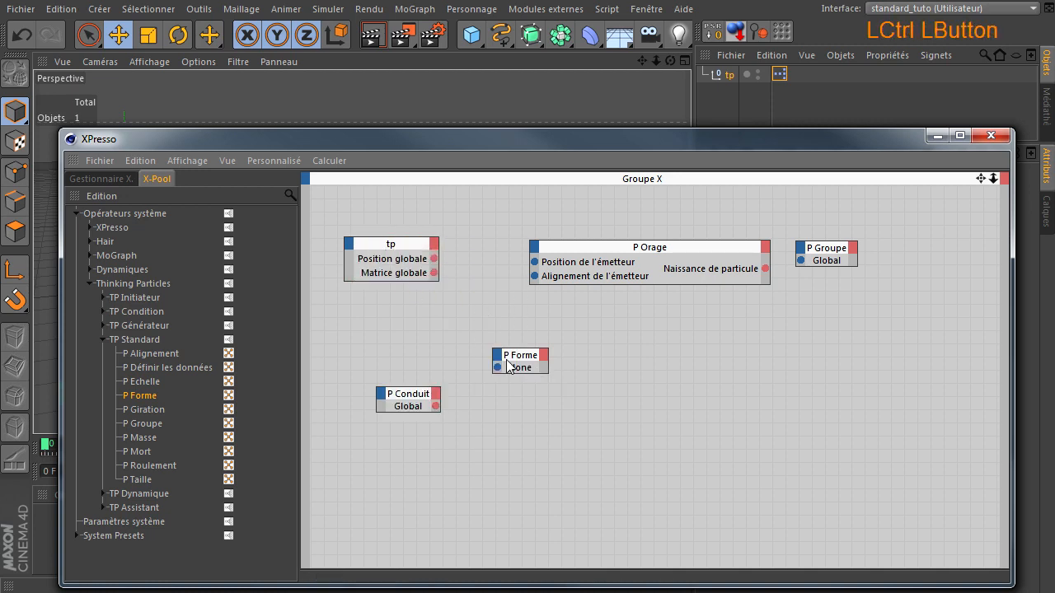
left_click_drag(834, 252, 844, 258)
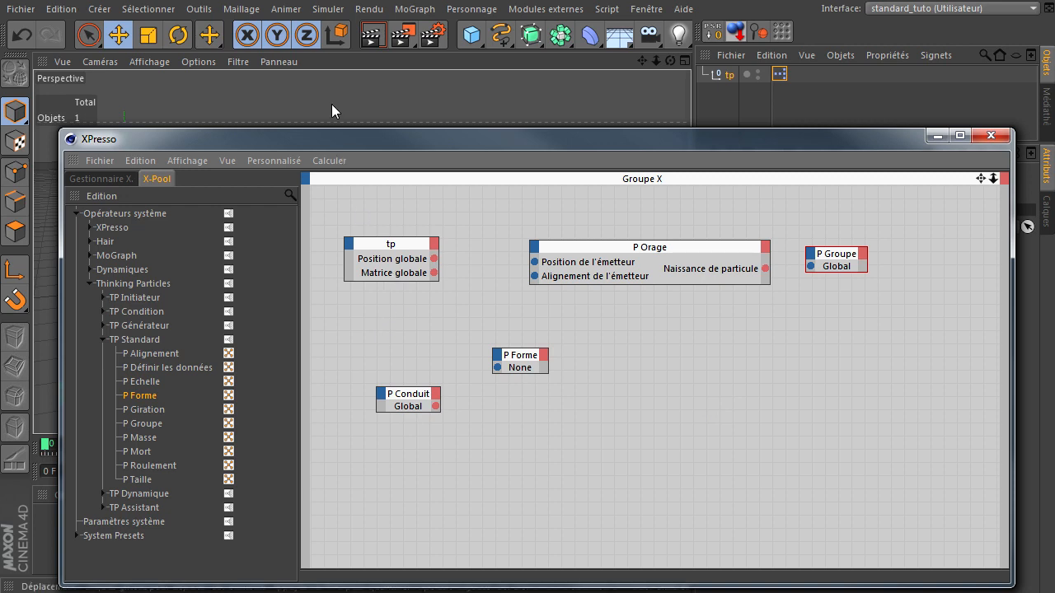
Create a new particle group under Global in the Thinking Particles settings
left_click(324, 10)
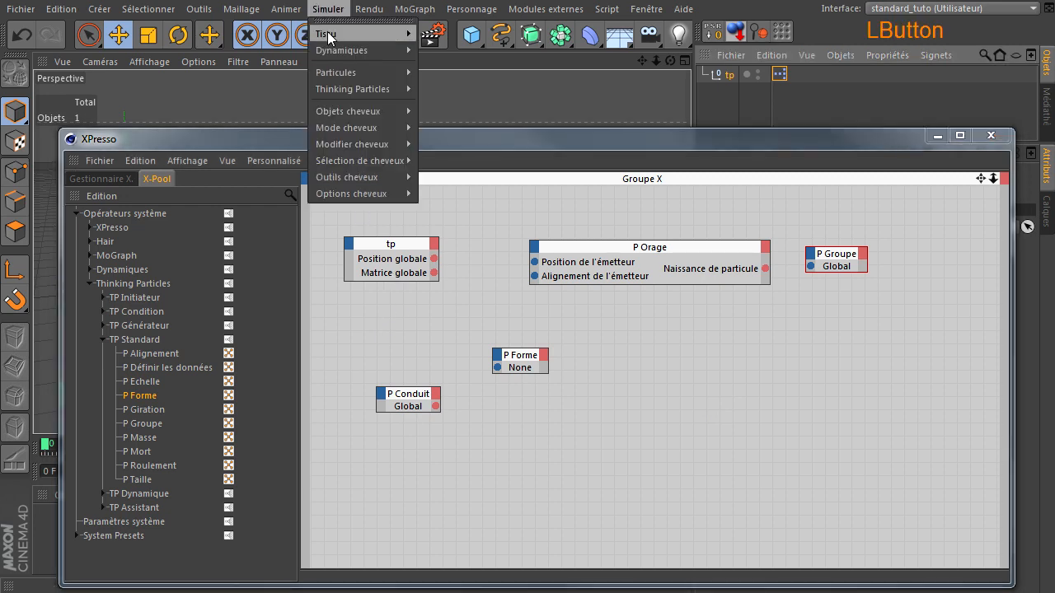
mouse_move(339, 89)
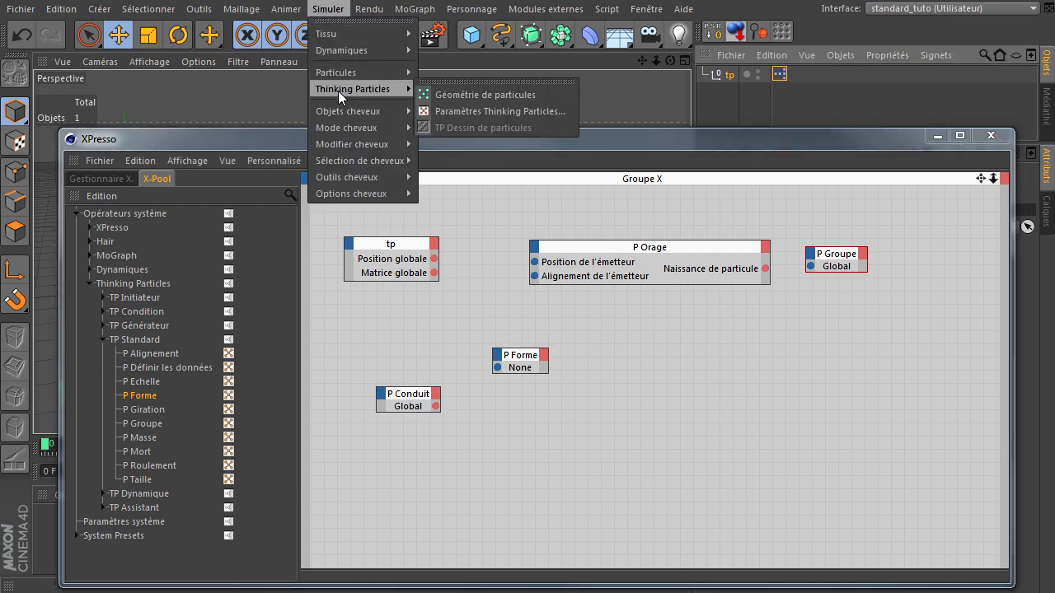
left_click(494, 111)
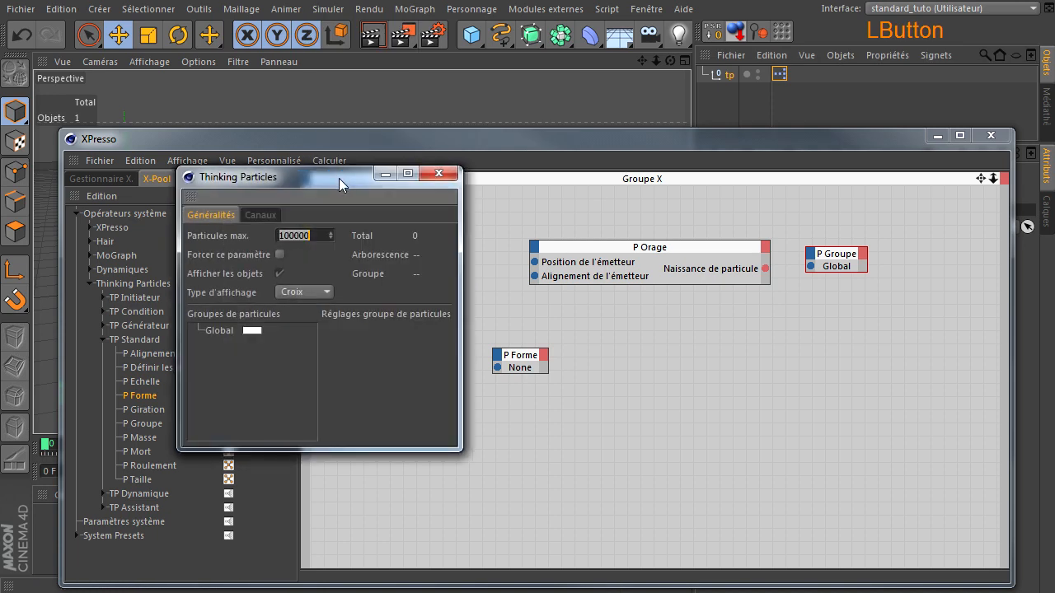
left_click_drag(339, 178, 399, 120)
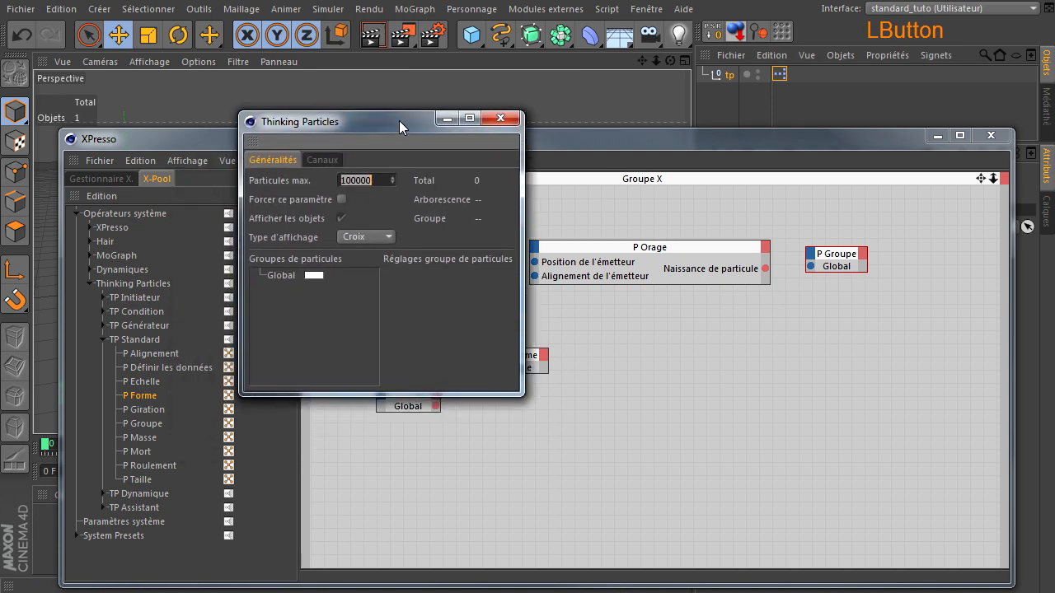
right_click(285, 262)
left_click(321, 274)
left_click(300, 279)
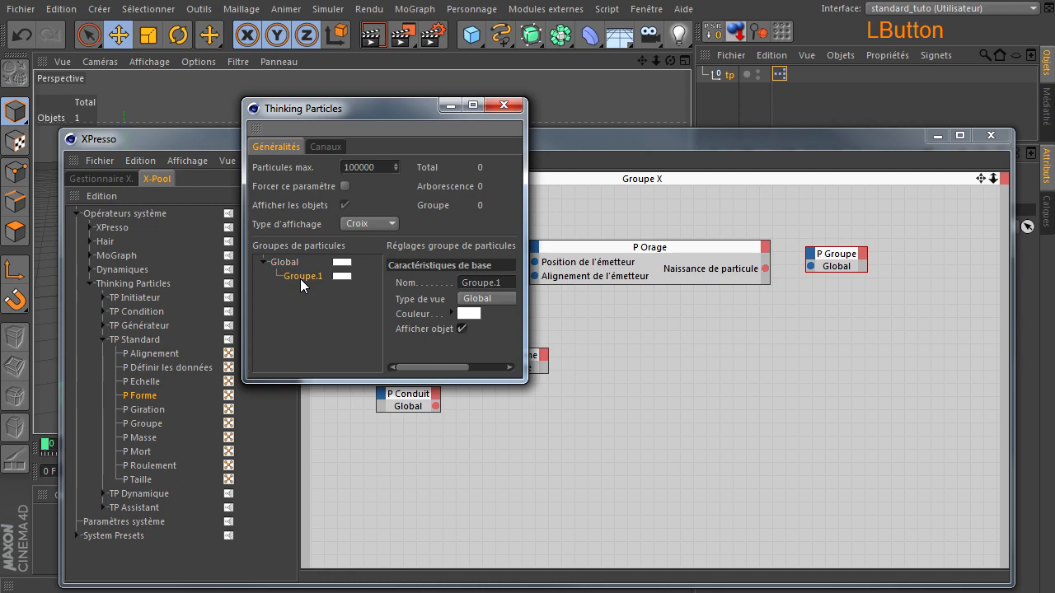
Rename the new particle group "A" and set its colour to orange
left_click(300, 278)
type("A")
left_click(305, 319)
left_click(319, 279)
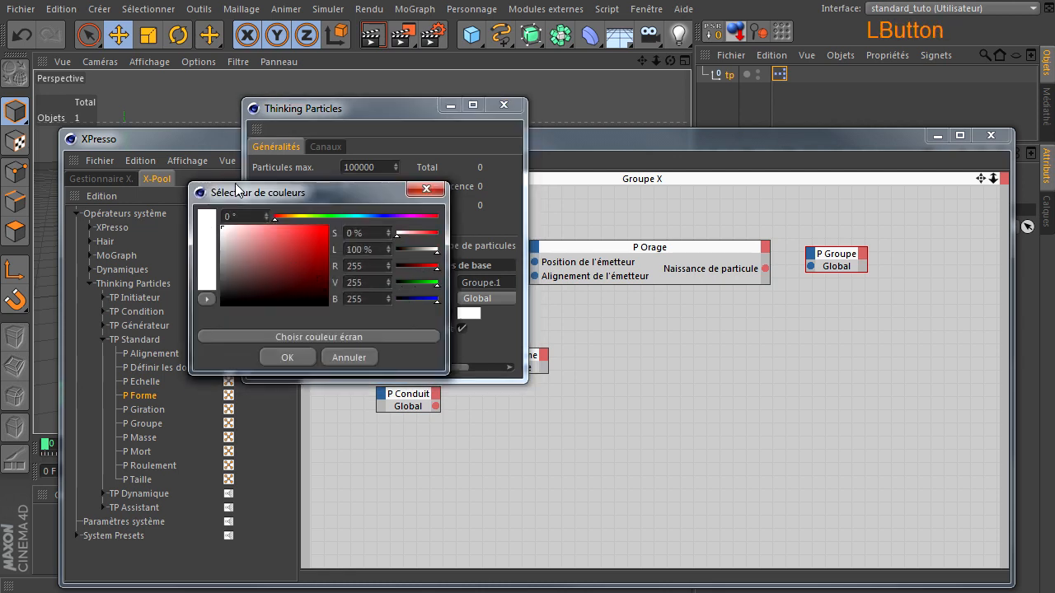
left_click(291, 217)
left_click_drag(290, 220, 287, 219)
left_click(274, 357)
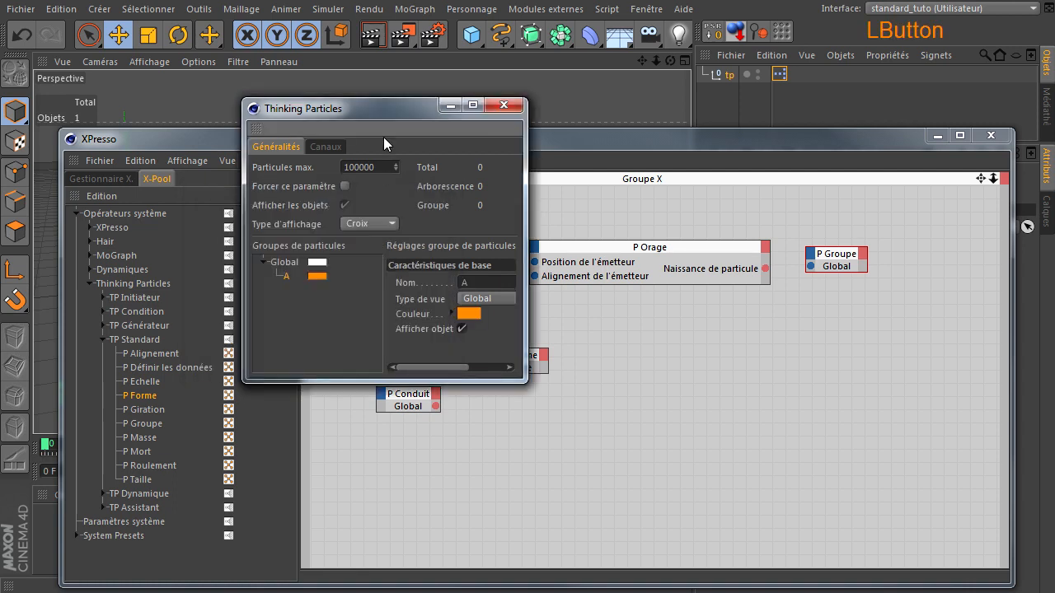
Assign particle group A to both the P Conduit and P Groupe nodes
left_click_drag(385, 110, 186, 79)
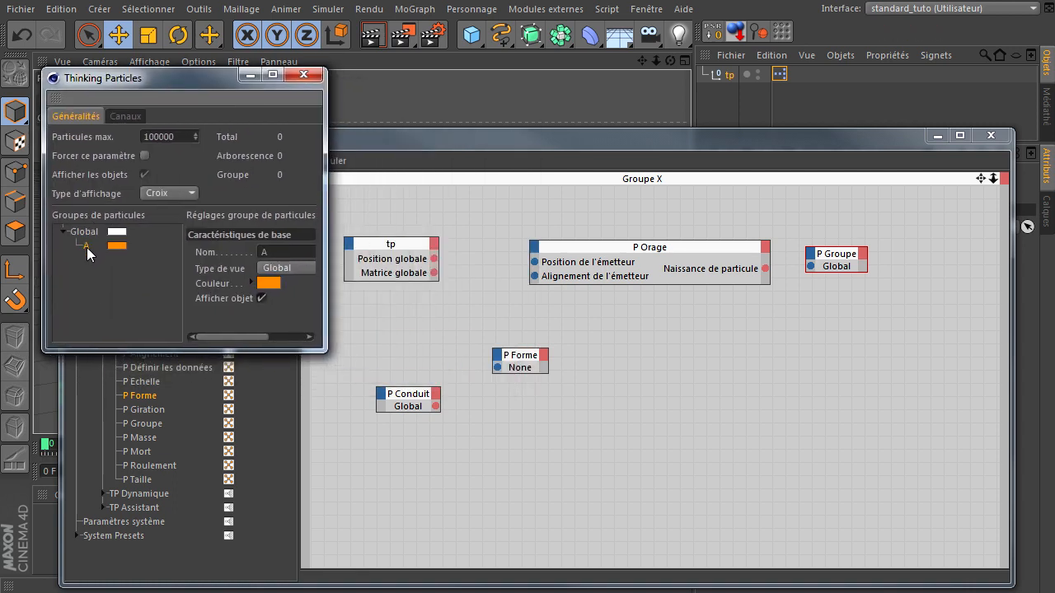
left_click_drag(399, 399, 404, 405)
left_click_drag(83, 245, 544, 279)
left_click_drag(861, 266, 842, 268)
Add a Géométrie de particules object, set its particle group to A, and close the Thinking Particles settings
left_click(328, 9)
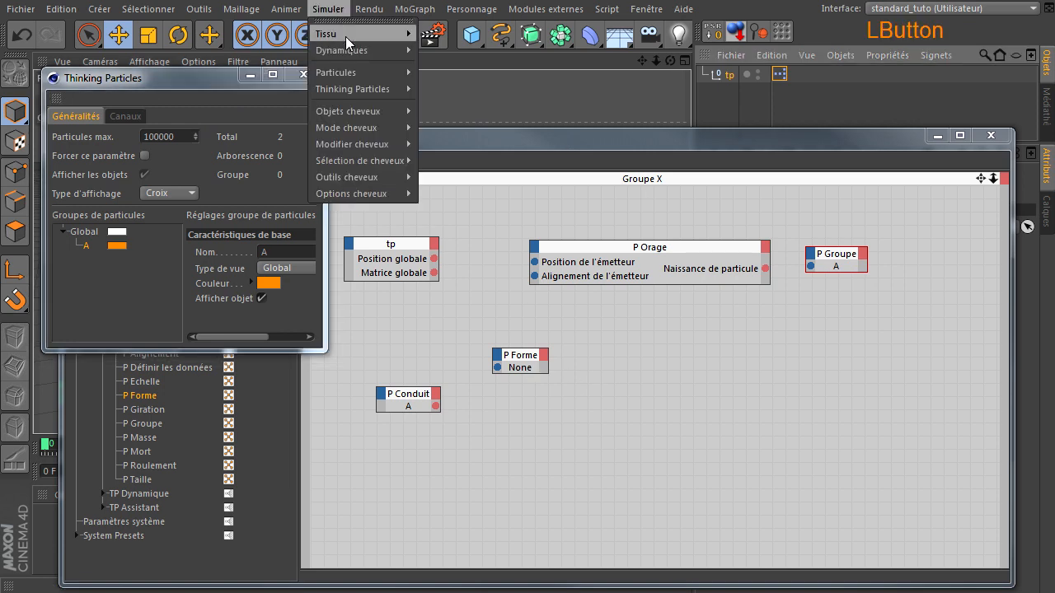
mouse_move(357, 86)
left_click(496, 93)
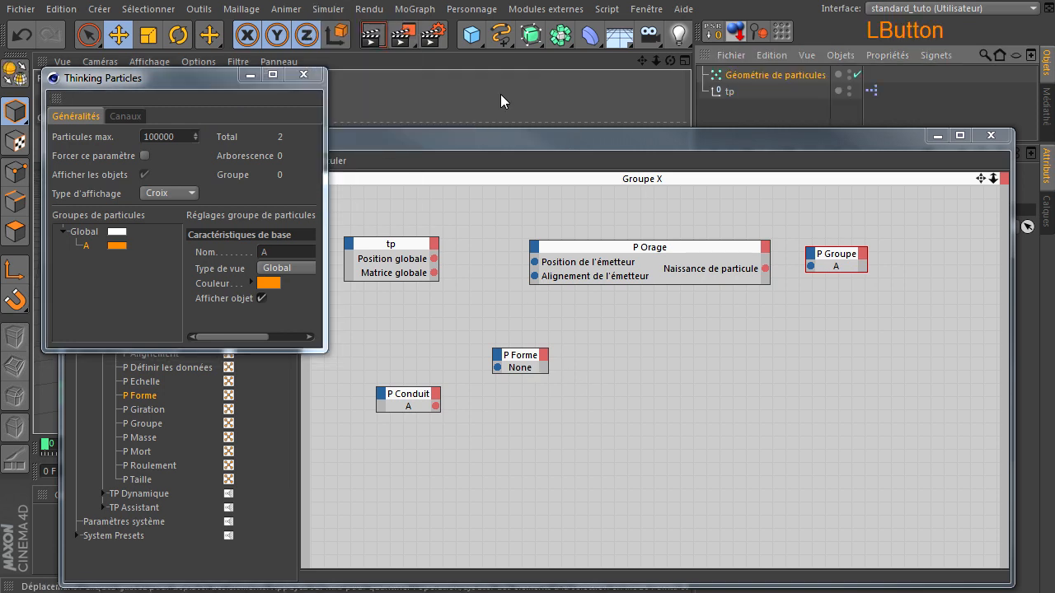
left_click_drag(511, 149, 553, 349)
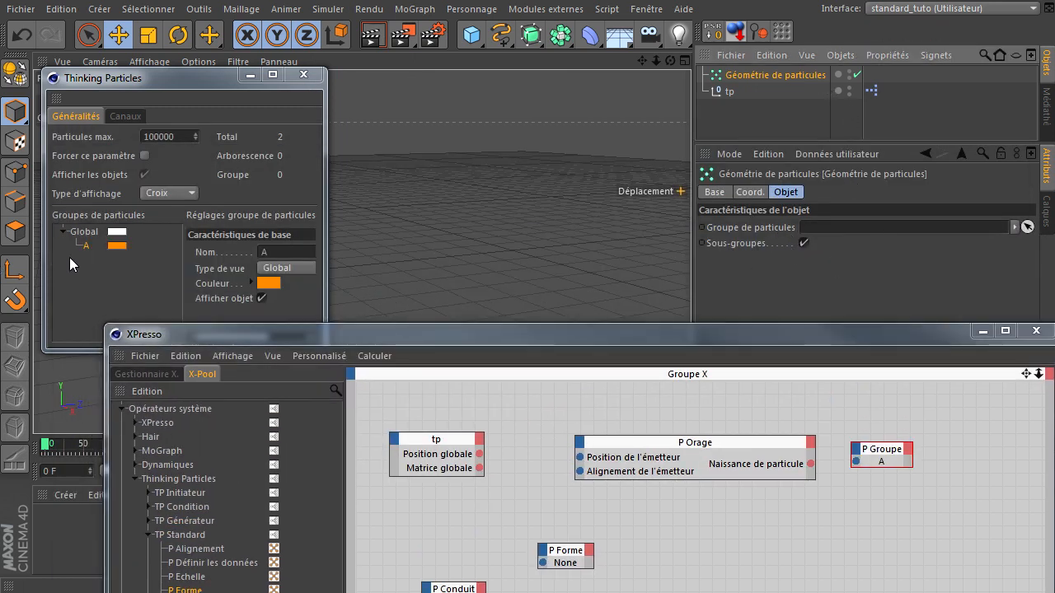
left_click_drag(87, 246, 822, 231)
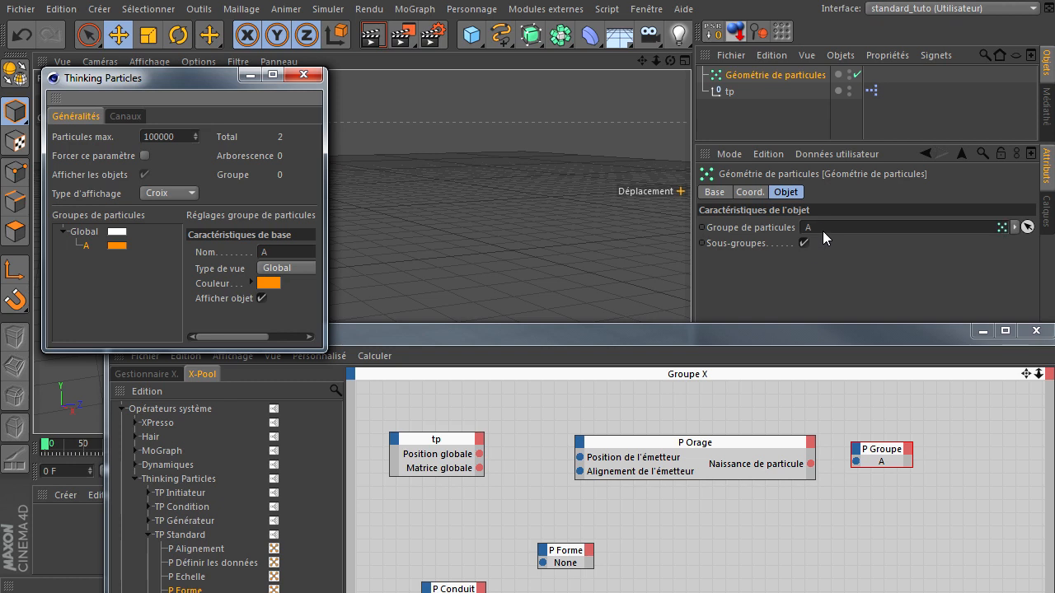
left_click(304, 74)
Connect tp's position and matrix outputs to P Orage's emitter inputs, Naissance de particule to P Groupe, and P Conduit to P Forme
left_click_drag(425, 335, 378, 121)
left_click_drag(427, 386, 490, 350)
mouse_move(426, 241)
left_mouse_down()
mouse_move(526, 245)
mouse_move(417, 260)
mouse_move(426, 256)
left_mouse_up()
left_click_drag(758, 251, 804, 250)
left_click_drag(664, 226, 604, 208)
left_click_drag(825, 237, 747, 236)
left_click_drag(522, 345, 497, 342)
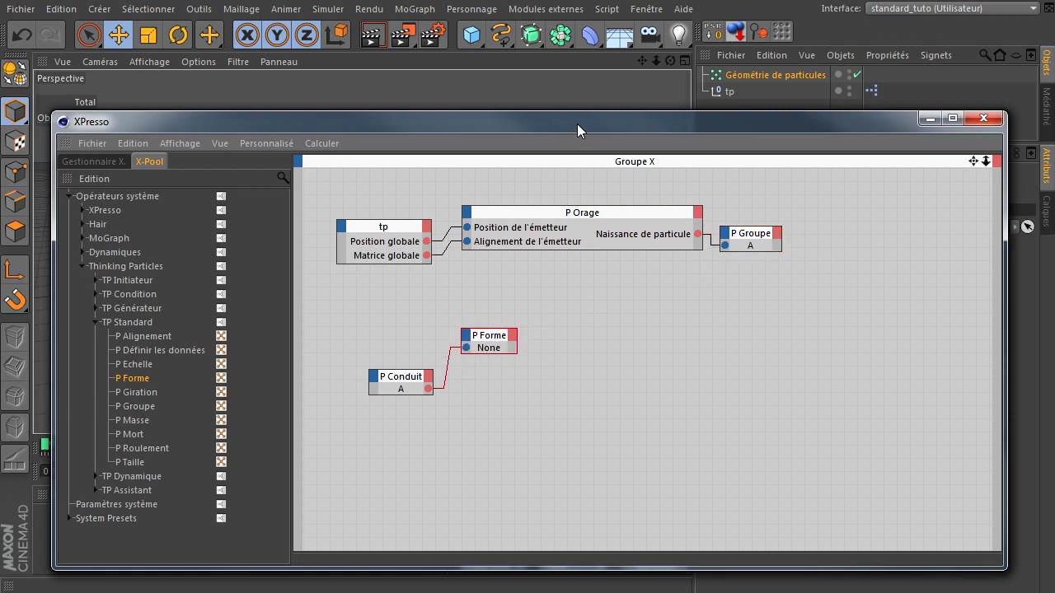
Add a cube to the scene and assign it as the shape in the P Forme node
left_click_drag(576, 124, 582, 194)
left_click(471, 34)
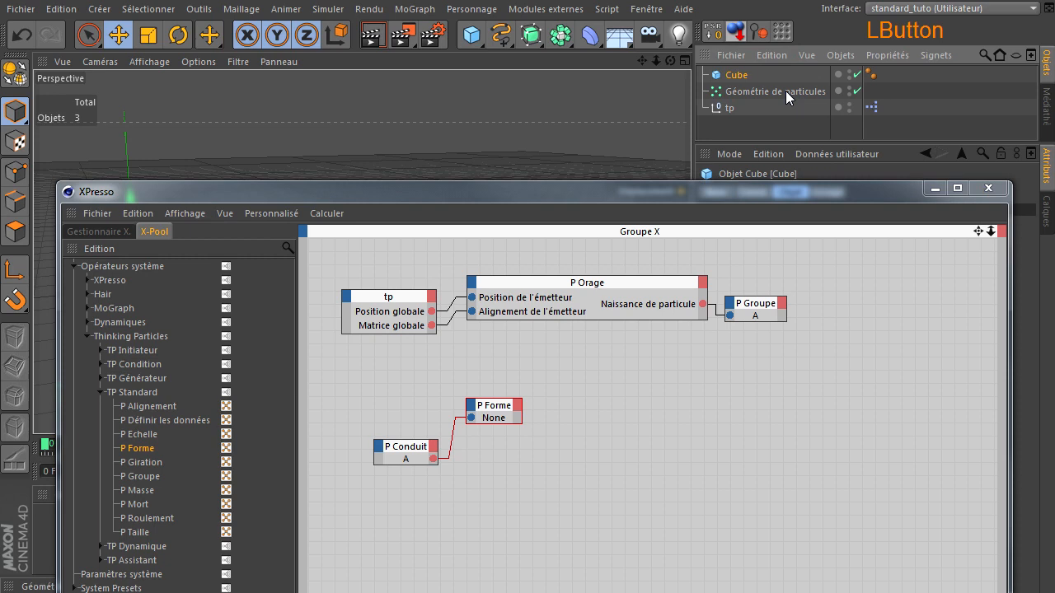
left_click(735, 77)
left_click_drag(503, 420, 493, 418)
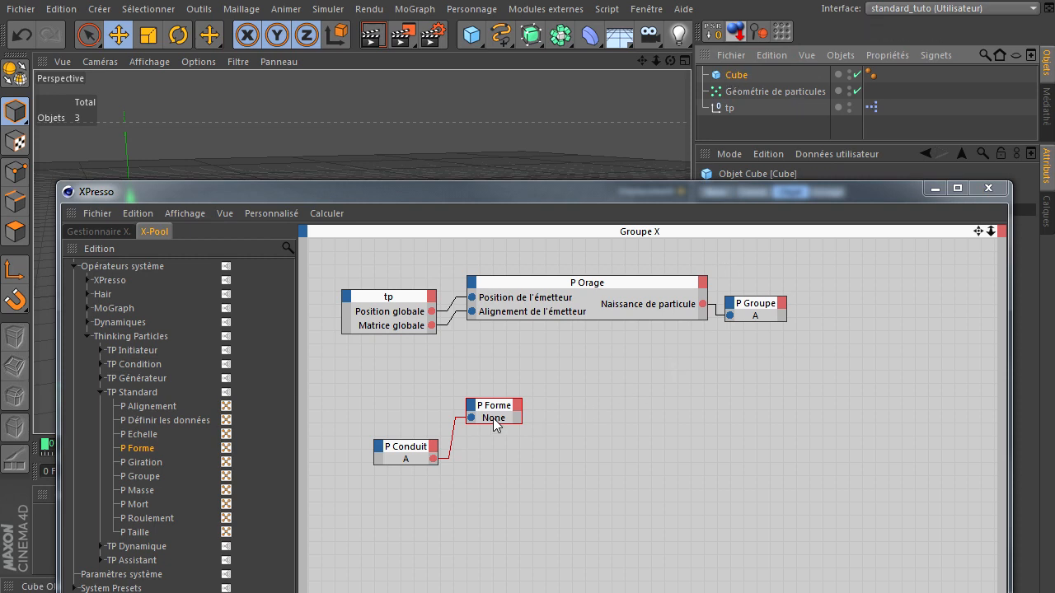
Hide the original cube in both the viewport and the render
left_click_drag(934, 190, 917, 459)
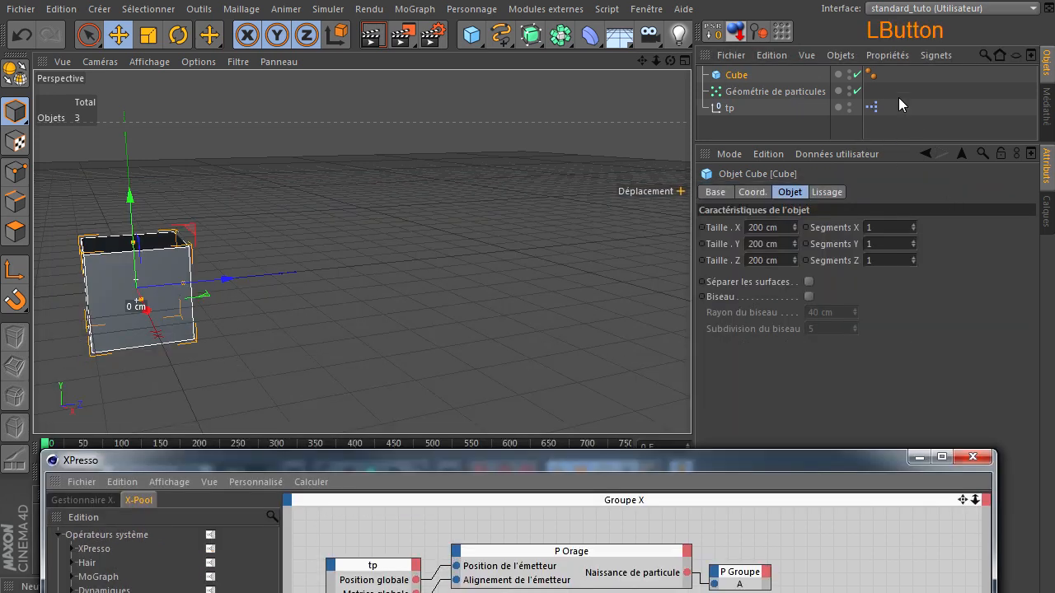
left_click(852, 72)
left_click_drag(637, 463, 663, 136)
Set the P Orage emitter's Durée de vie to 125 F and its Vitesse to 200
left_click(609, 233)
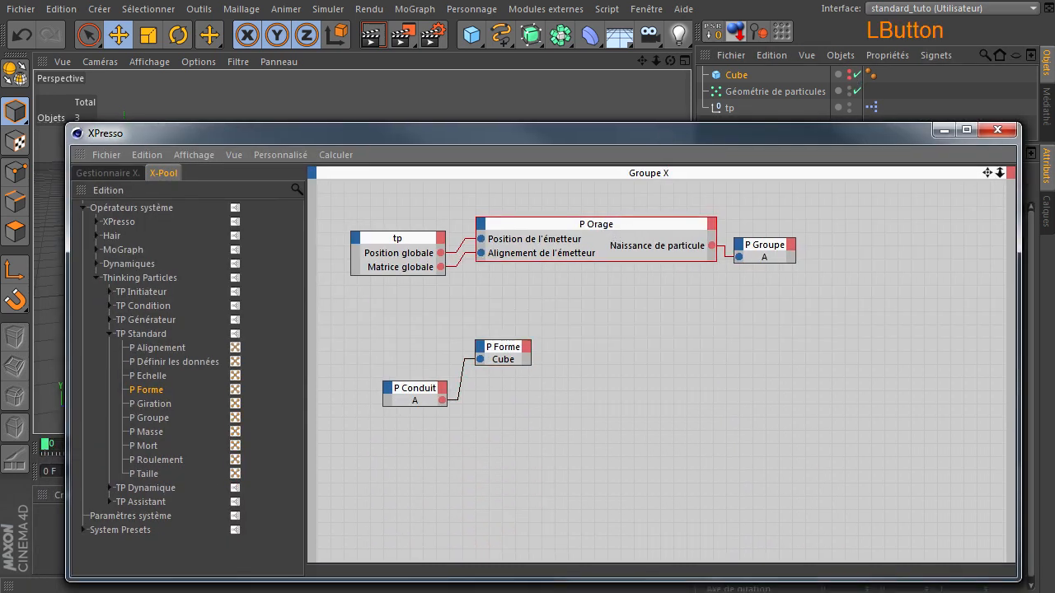
left_click(995, 130)
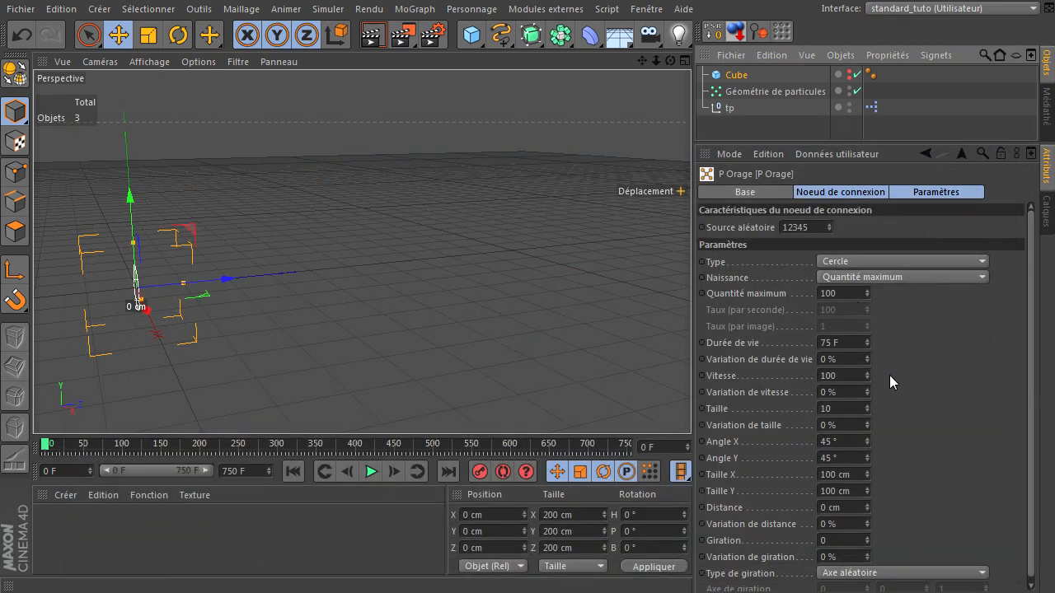
left_click(859, 342)
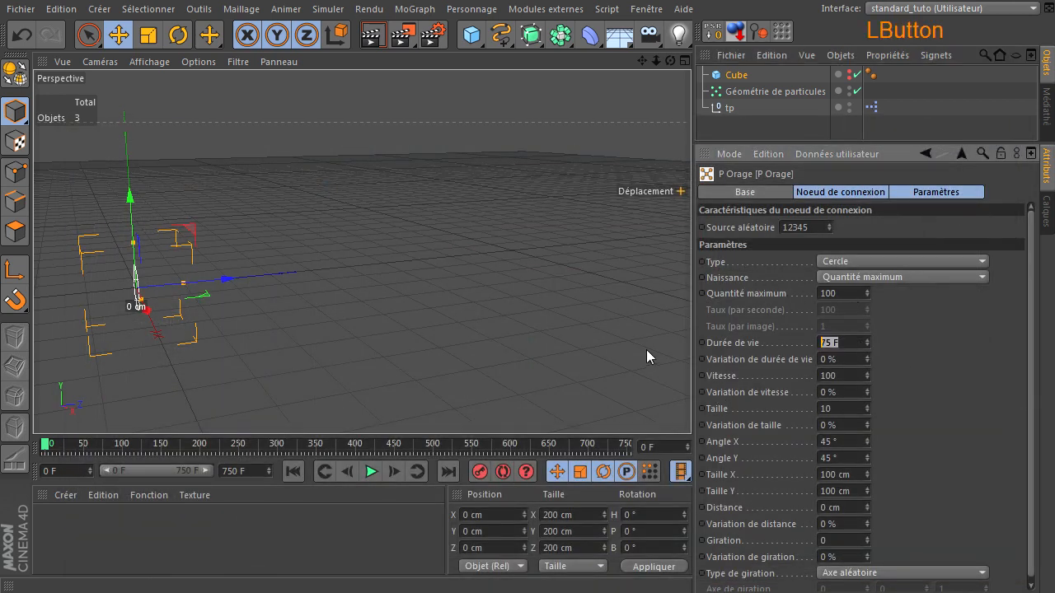
key("Up")
left_click(851, 339)
type("125")
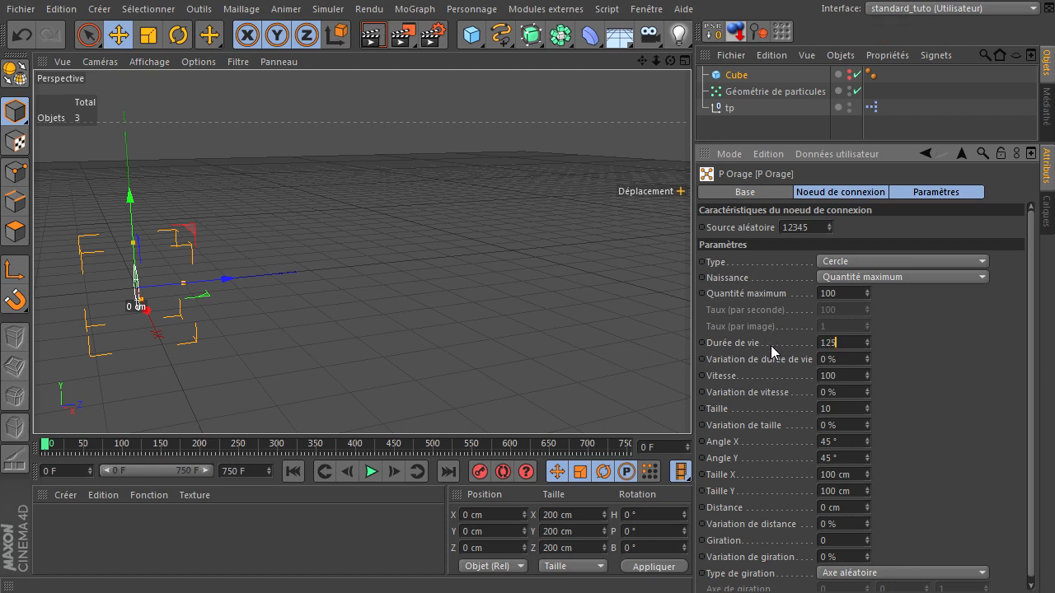
left_click(938, 356)
left_click(853, 375)
type("200")
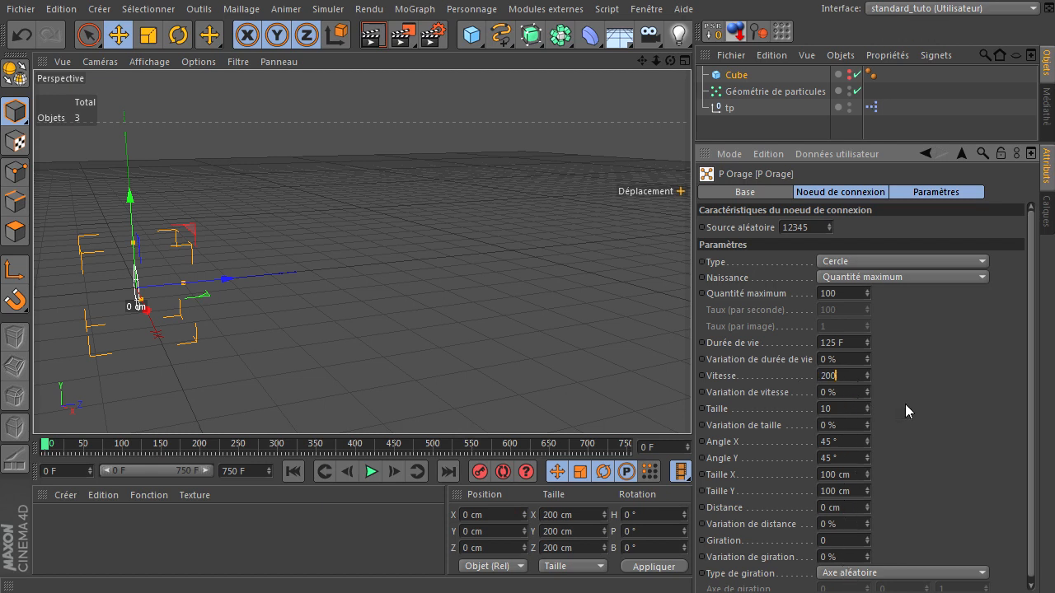
left_click(905, 404)
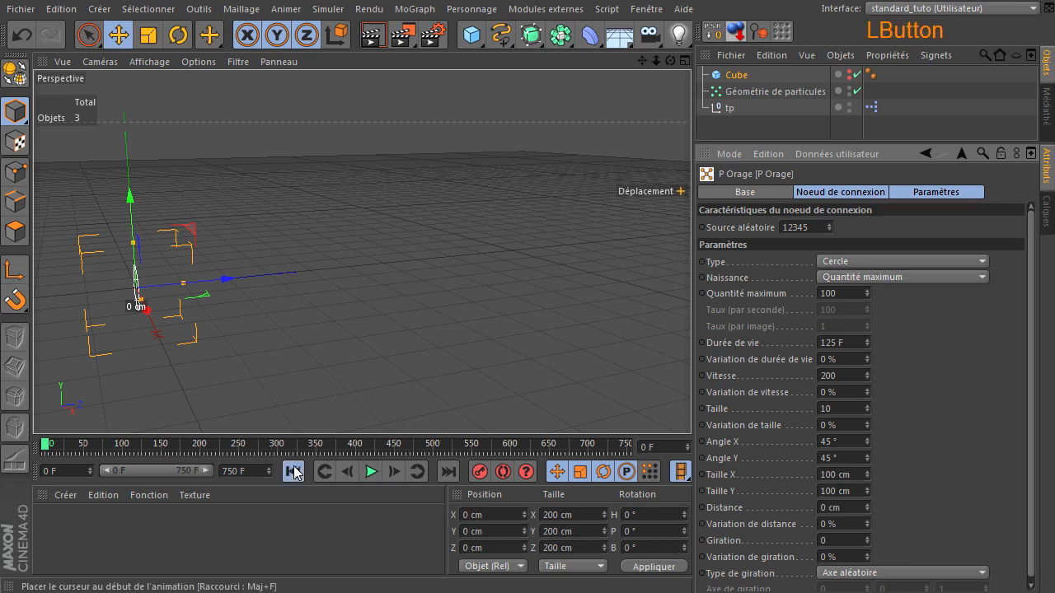
Play the animation, stop it once the emission is well under way, and examine the cube particles from a lower side angle
left_click(371, 473)
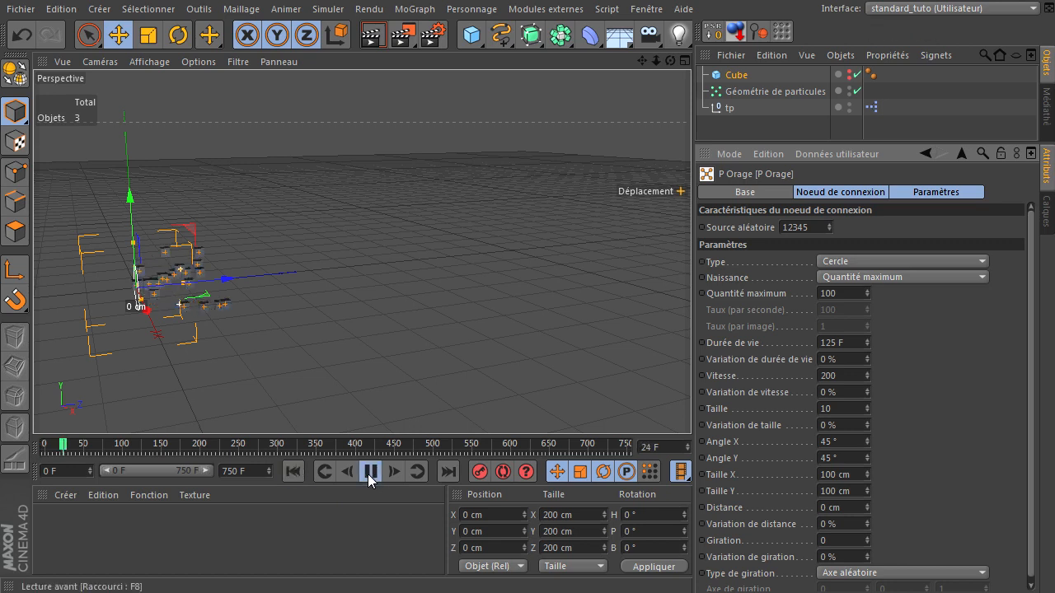
left_click(298, 469)
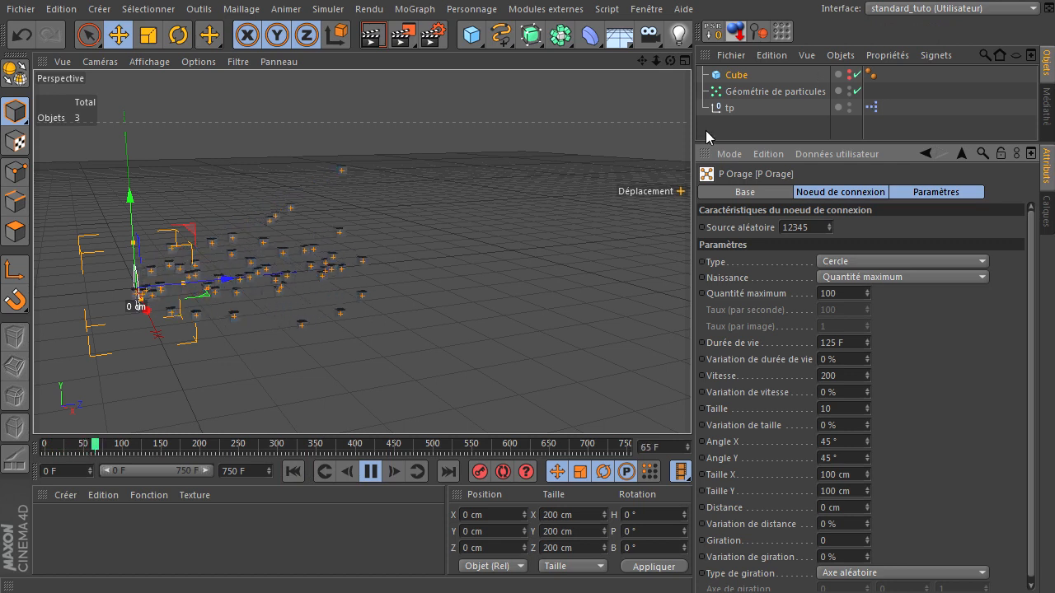
left_click(843, 404)
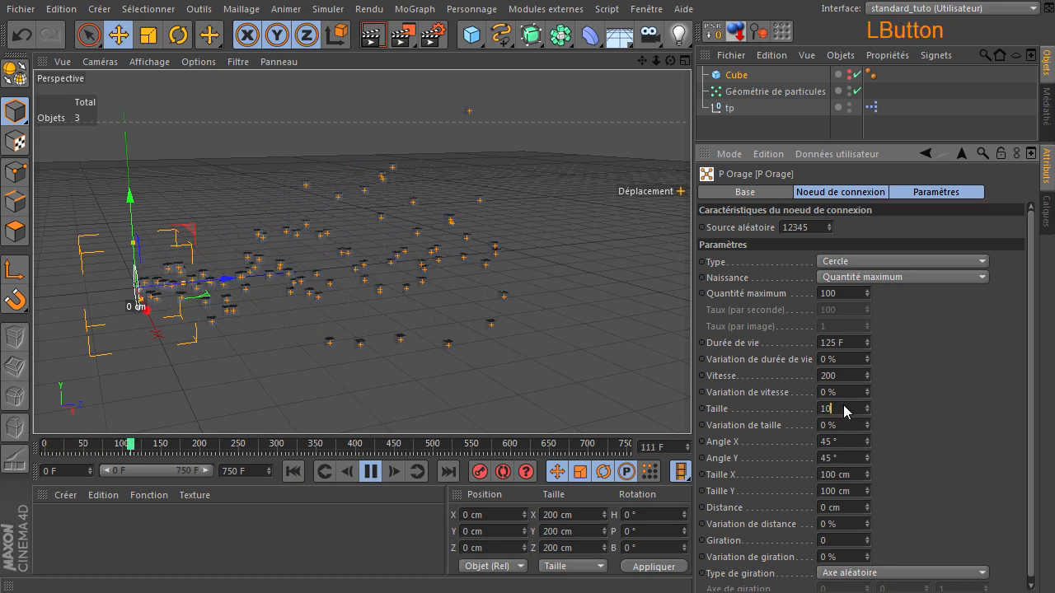
left_click(374, 474)
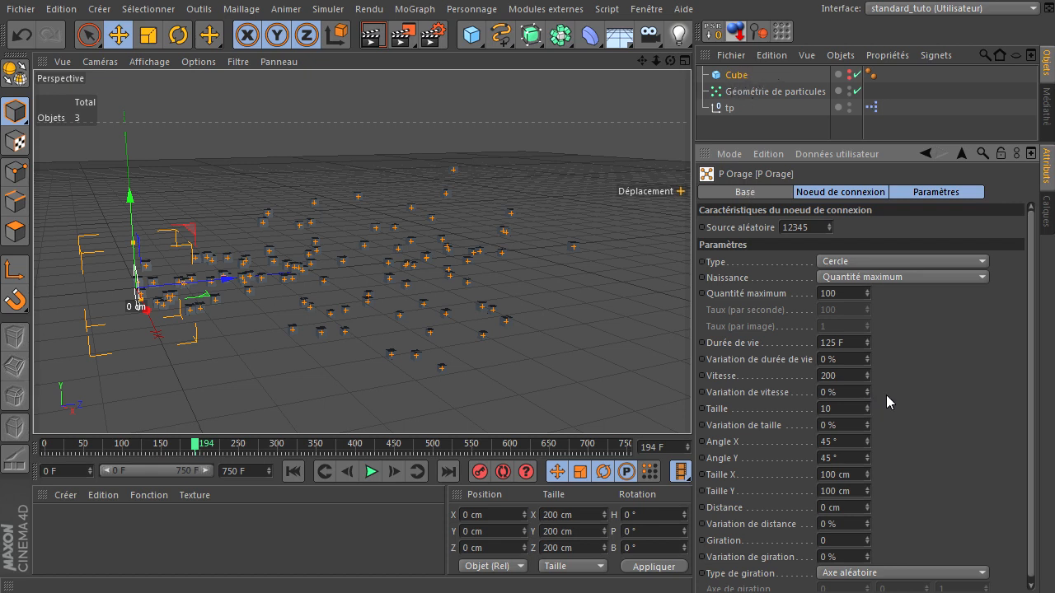
left_click_drag(676, 64, 690, 404)
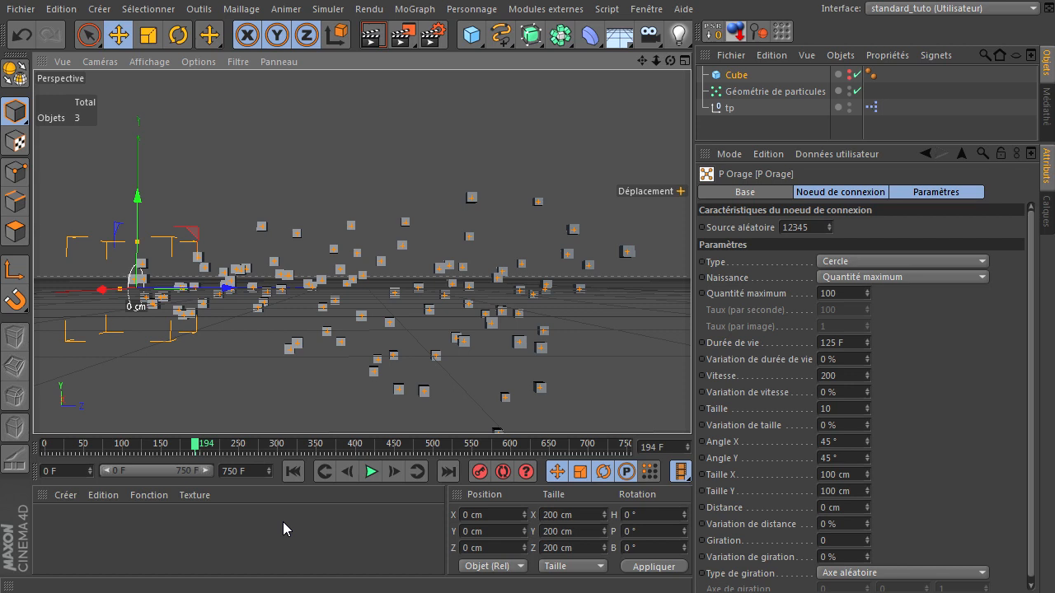
Reopen tp's XPresso network and move the P Conduit and P Forme nodes together closer beneath the tp node
double_click(871, 108)
left_click_drag(719, 138, 683, 61)
left_click_drag(337, 254, 507, 368)
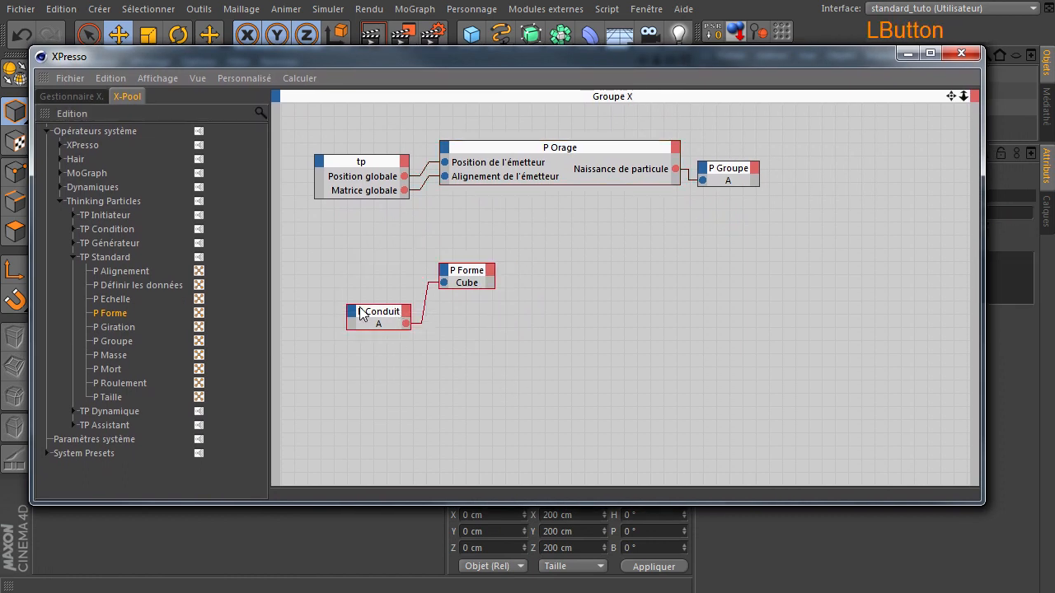
left_click_drag(369, 317, 339, 279)
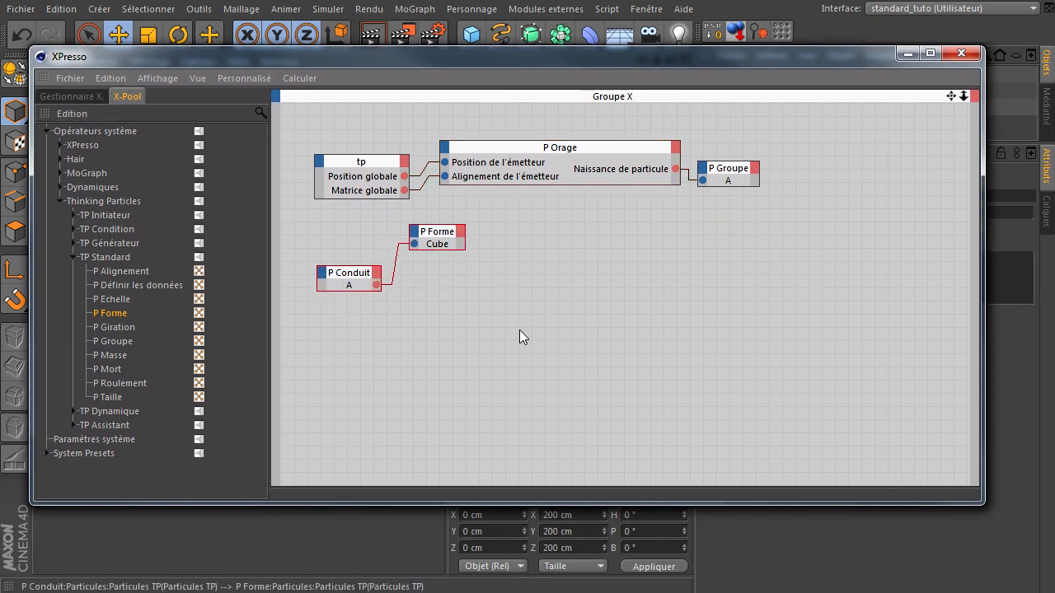
left_click(591, 343)
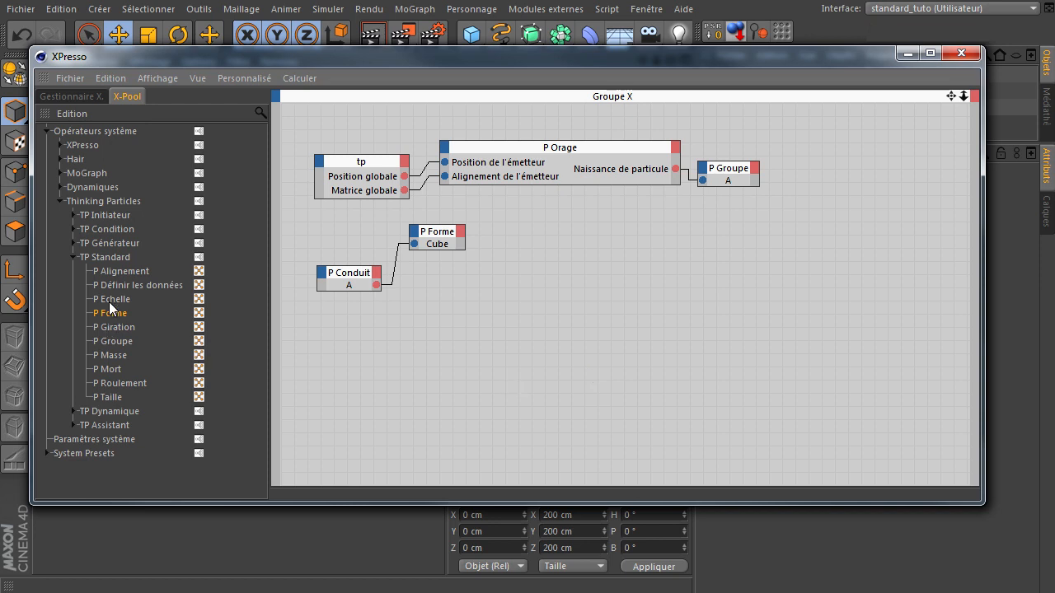
Add a P Prélever les données node fed by P Conduit and give it an Age output
left_click(72, 425)
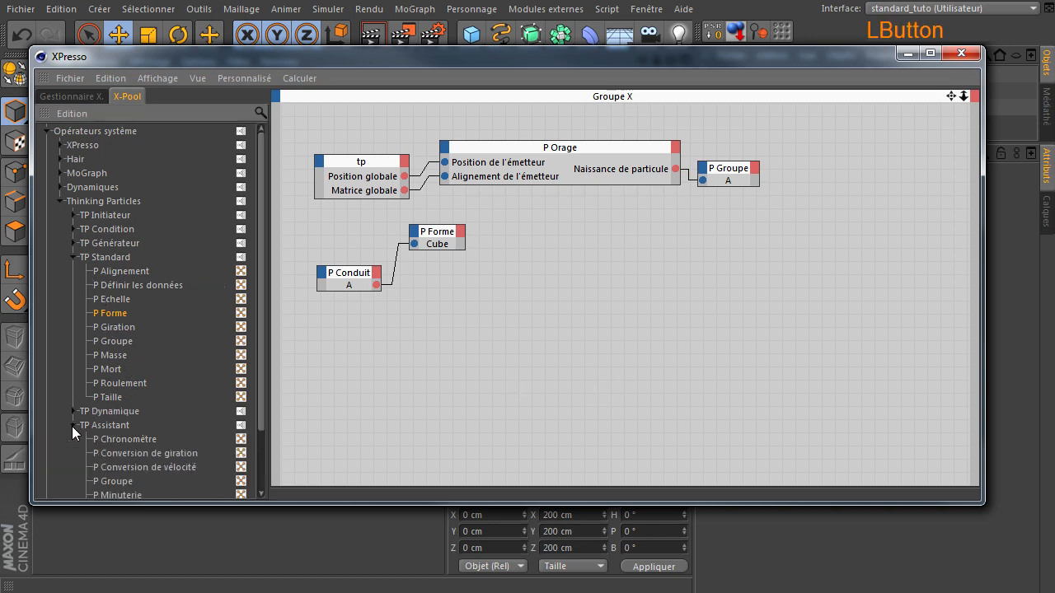
scroll(211, 438, "down", 3)
left_click_drag(145, 464, 416, 320)
left_click_drag(375, 283, 404, 336)
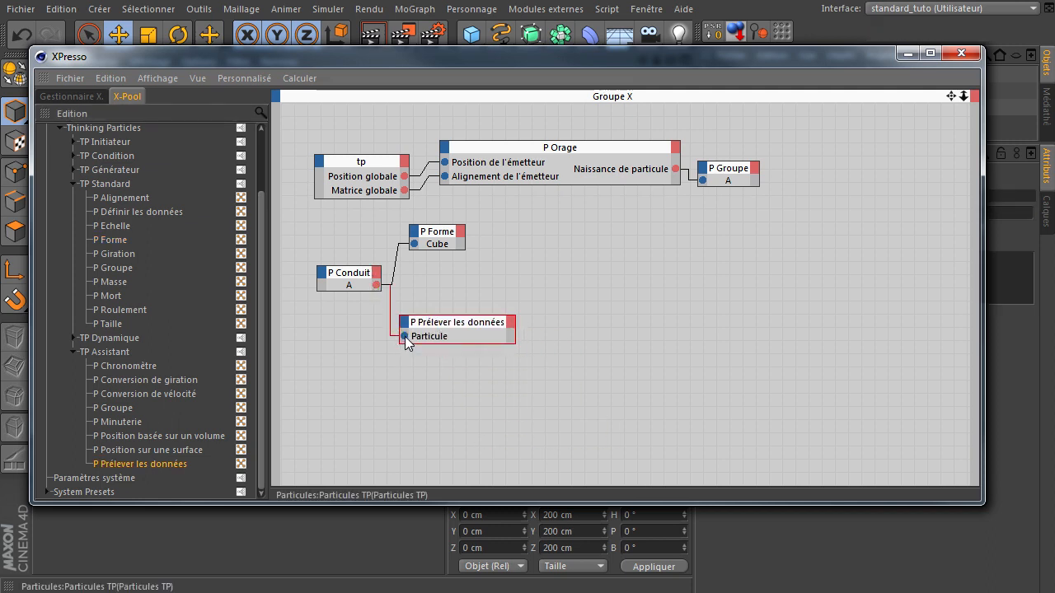
left_click(511, 323)
left_click(533, 336)
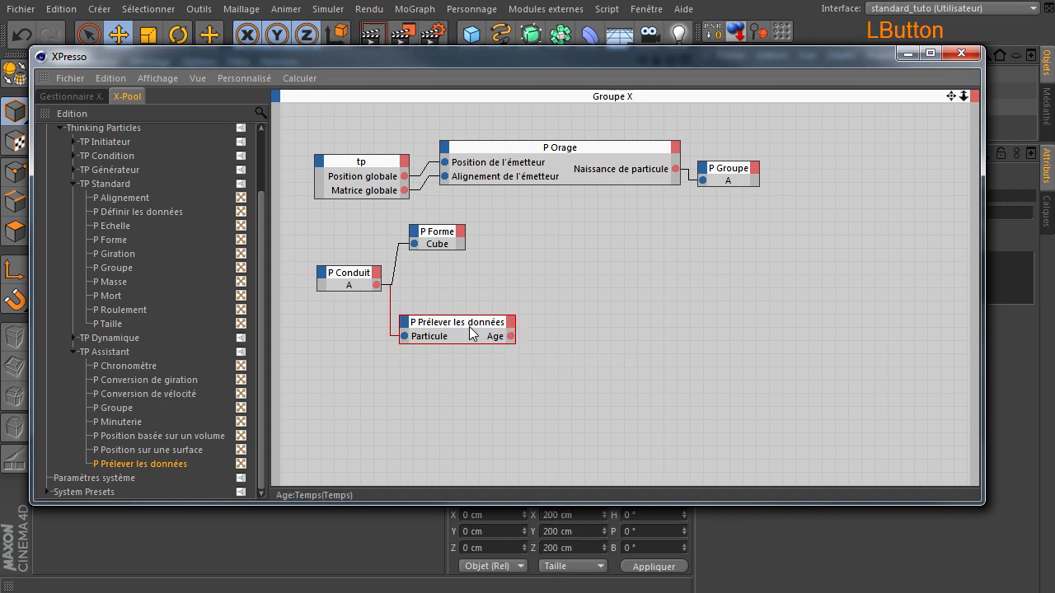
left_click_drag(466, 334, 467, 341)
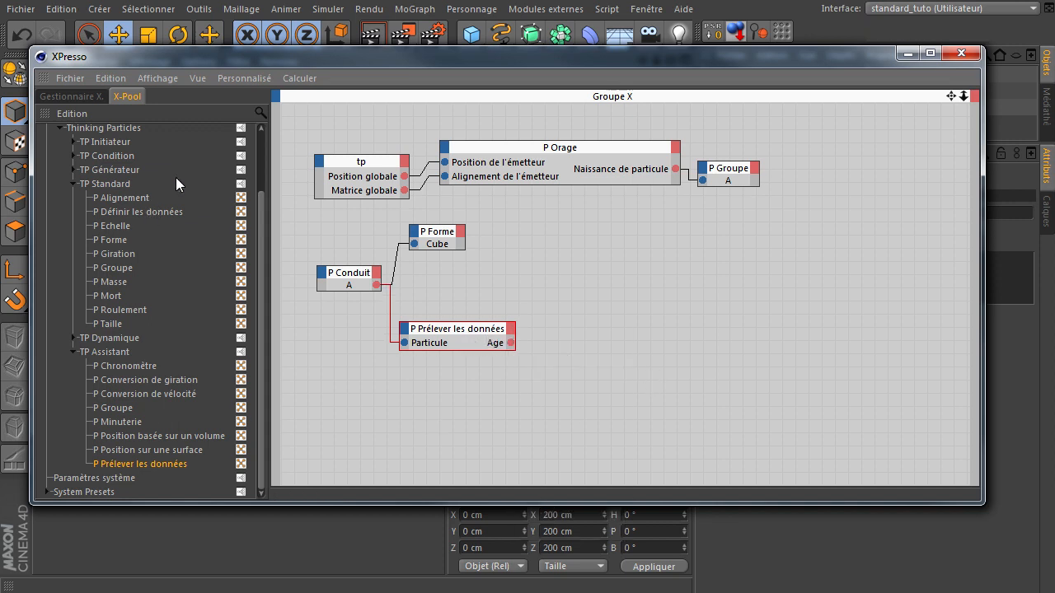
Add a Cartographie d'intervalle node and connect the particle Age output to its Entrée
left_click(262, 150)
left_click(60, 145)
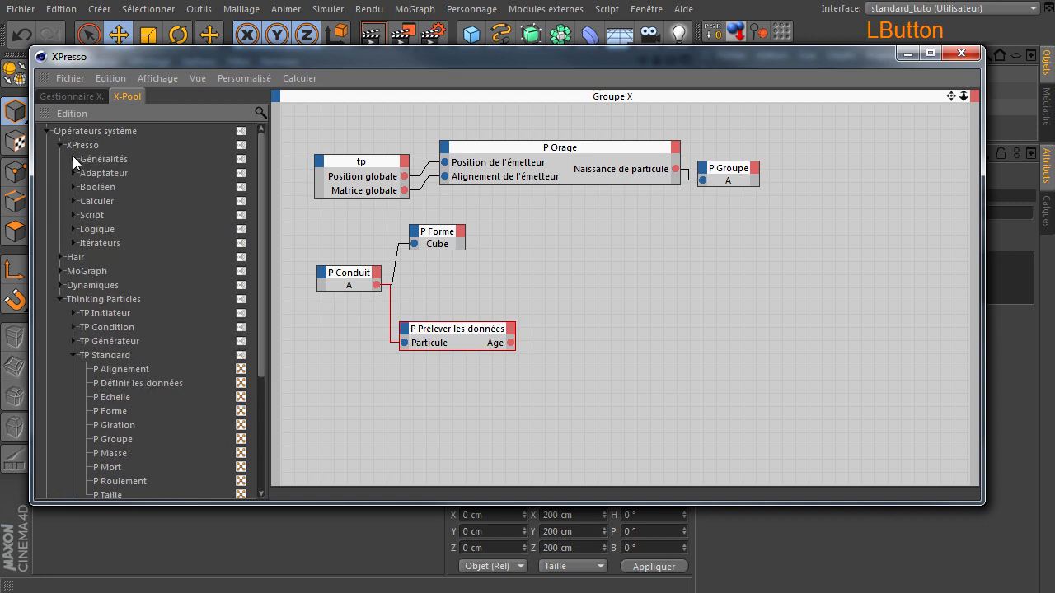
left_click(73, 202)
left_click_drag(474, 297, 598, 356)
left_click_drag(510, 342, 539, 364)
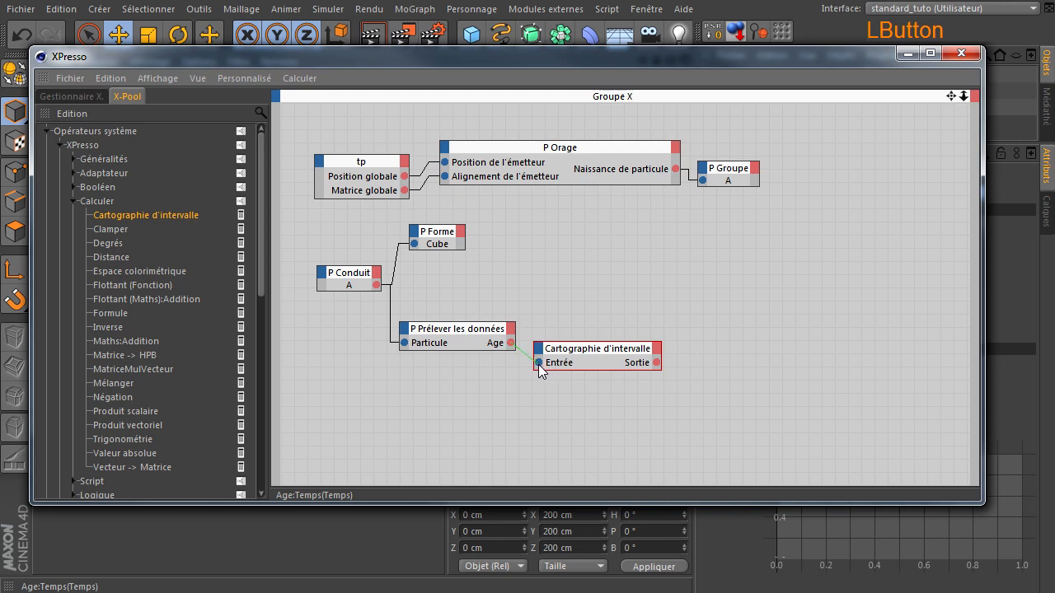
left_click(75, 202)
left_click(61, 145)
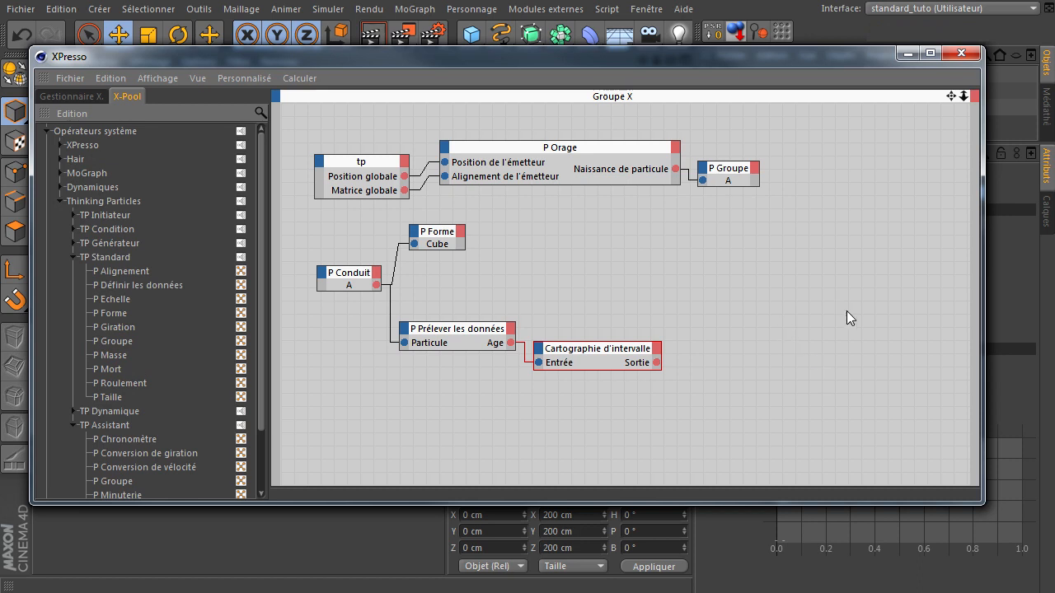
Add a P Définir les données node fed by P Conduit, and connect the Cartographie d'intervalle's Sortie to its Taille input
left_click(140, 285)
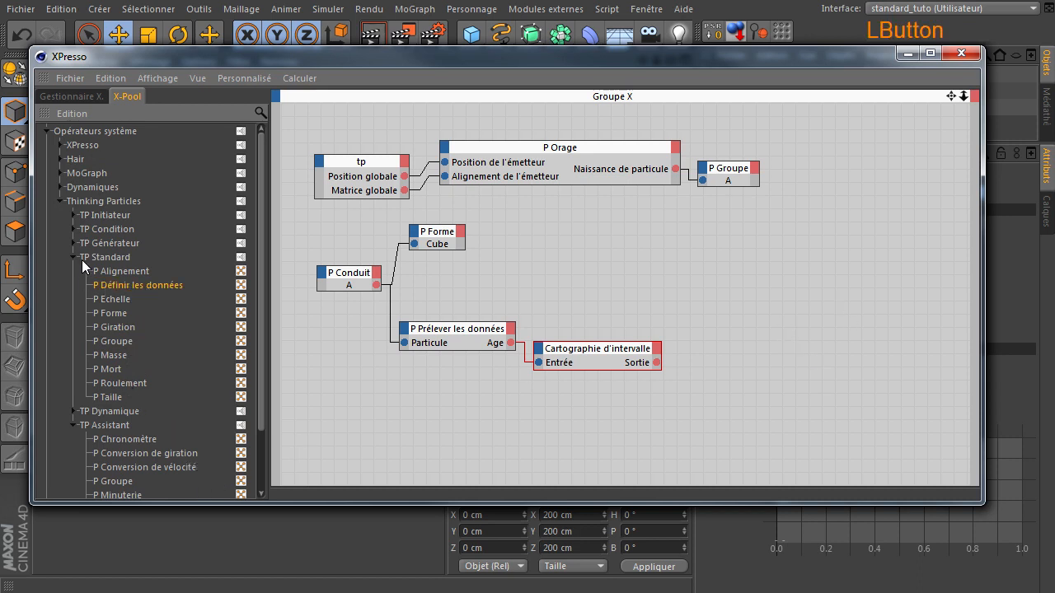
left_click_drag(777, 290, 376, 286)
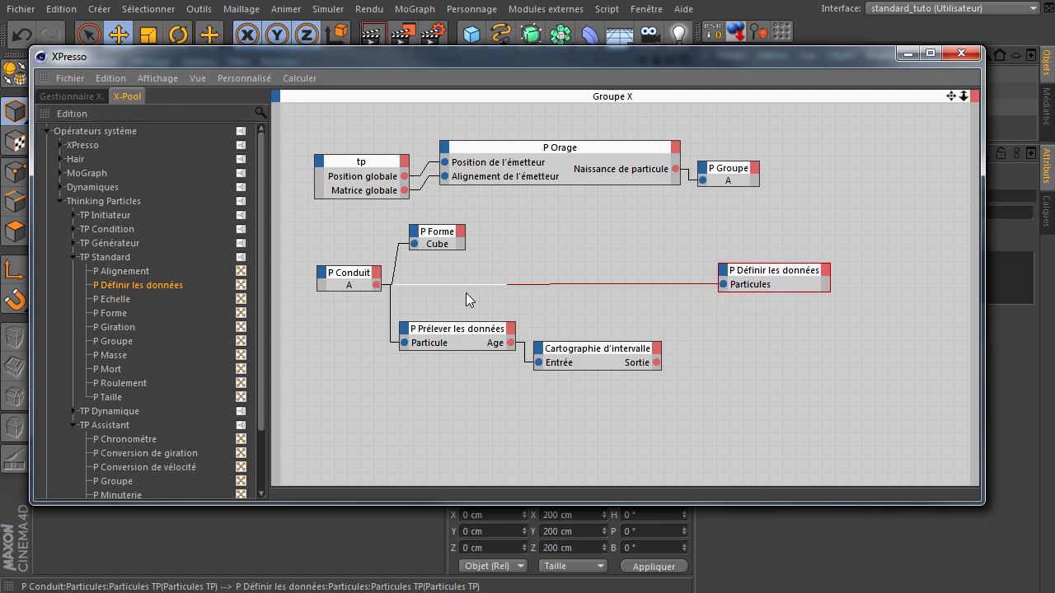
left_click(721, 269)
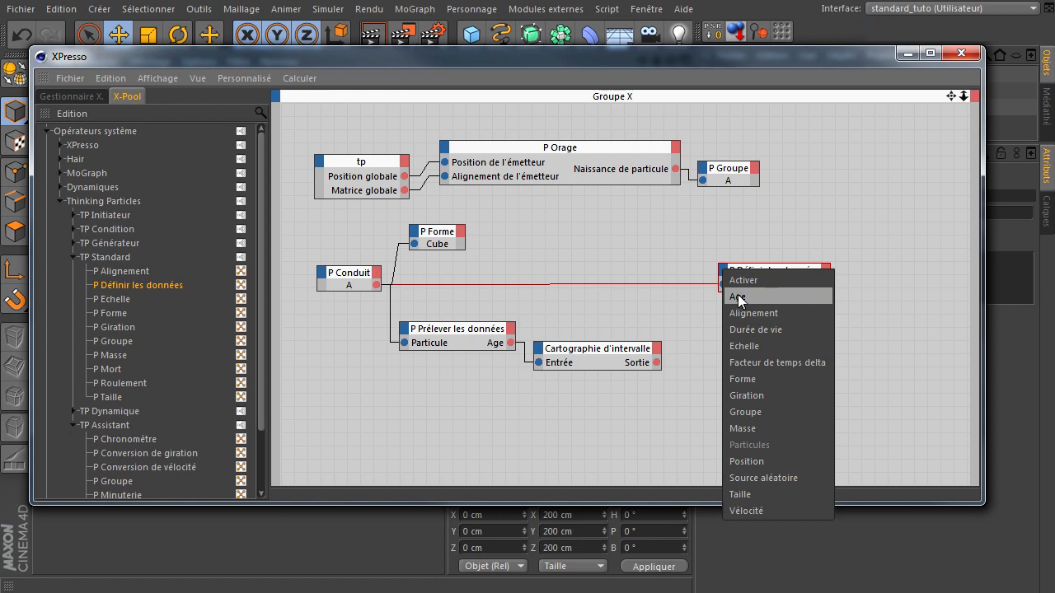
left_click(740, 294)
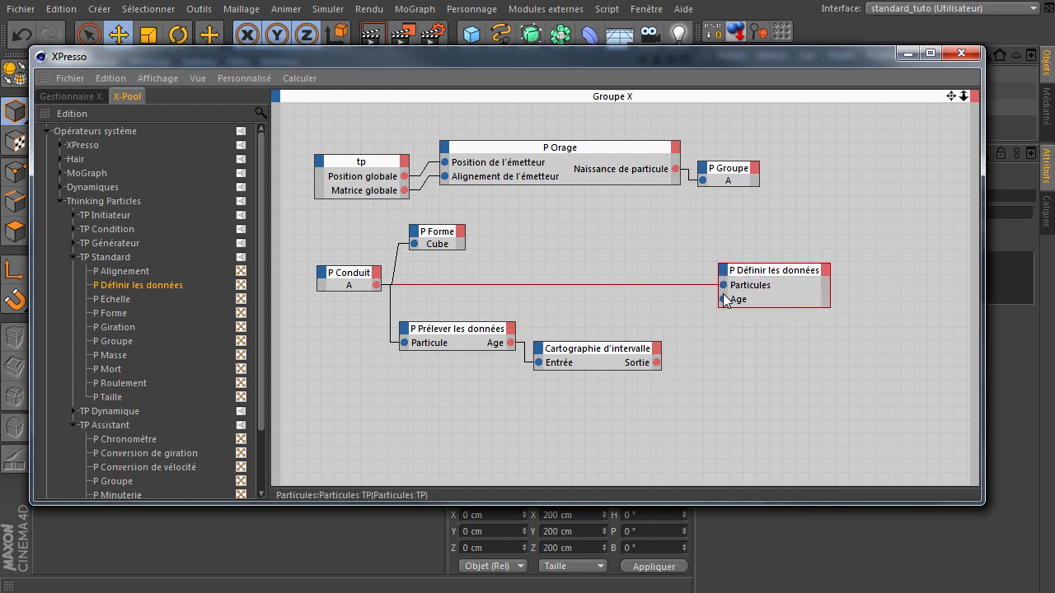
left_click(723, 270)
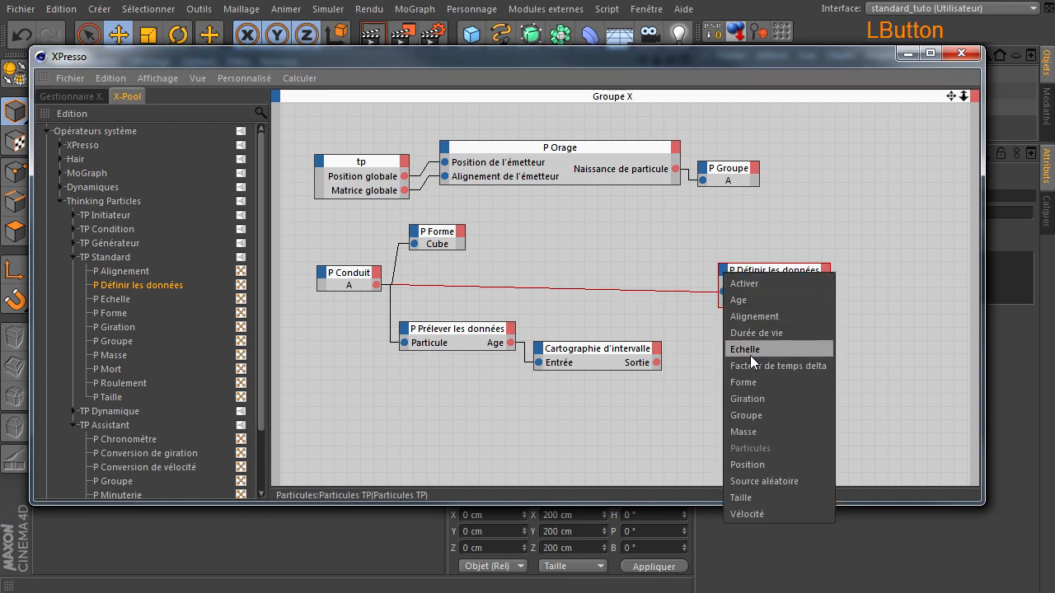
left_click(754, 493)
left_click_drag(656, 363, 722, 299)
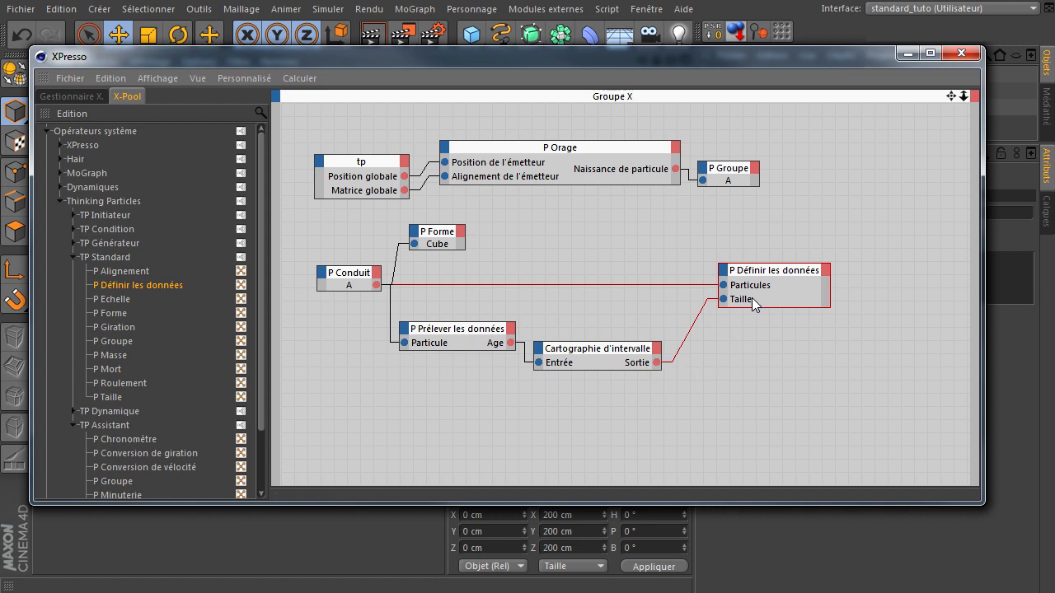
Play the animation from the start, pause it, and render the view to examine how particle size changes with age
left_click_drag(658, 68, 690, 545)
left_click(293, 472)
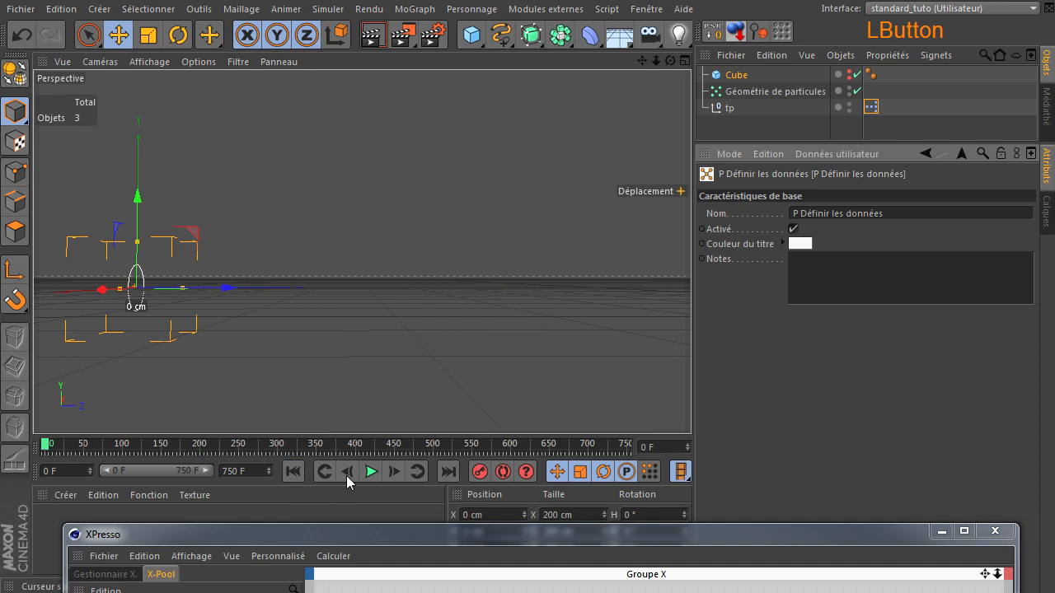
left_click(371, 471)
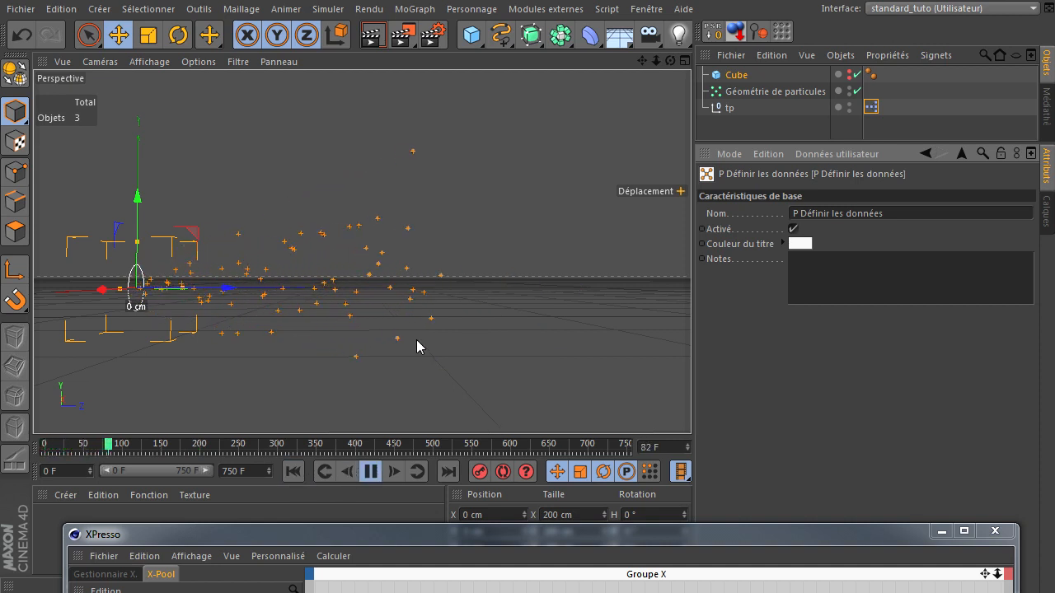
left_click(372, 471)
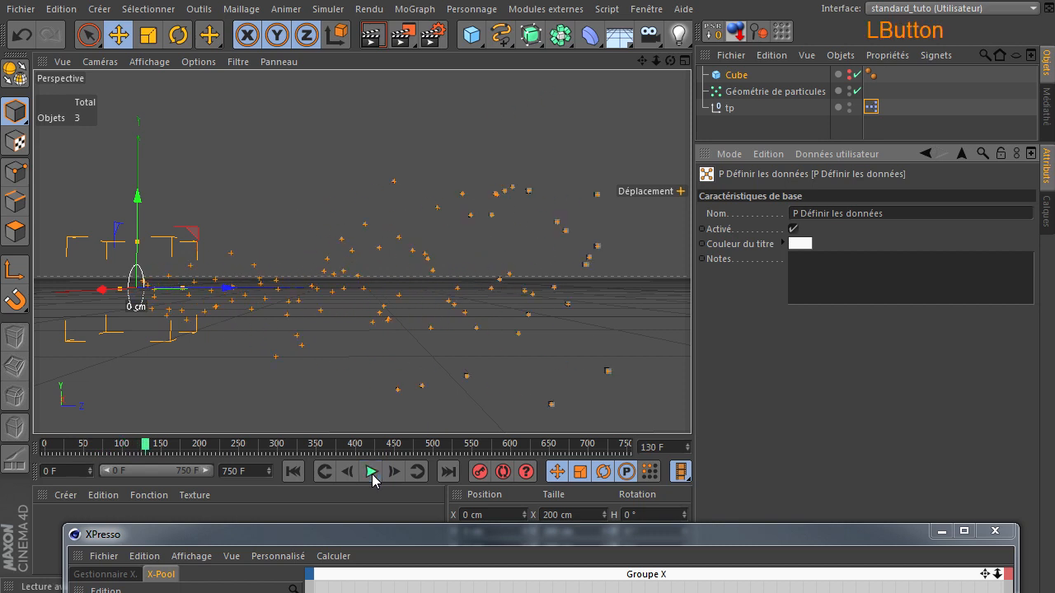
left_click(373, 35)
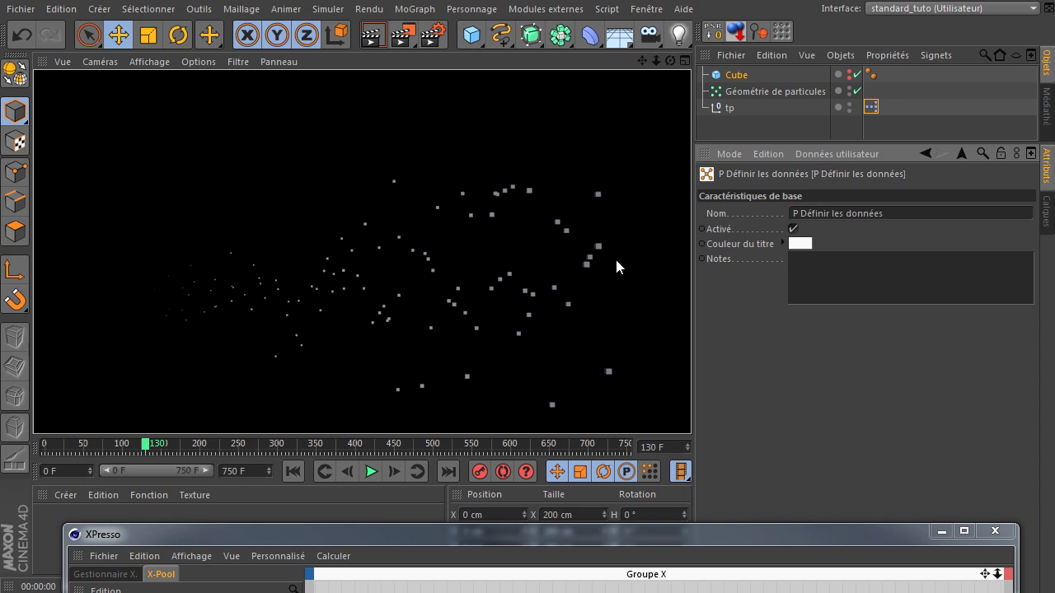
Set the Cartographie d'intervalle's Sortie (max.) to 5 and replay the animation from the start
left_click_drag(531, 531, 558, 86)
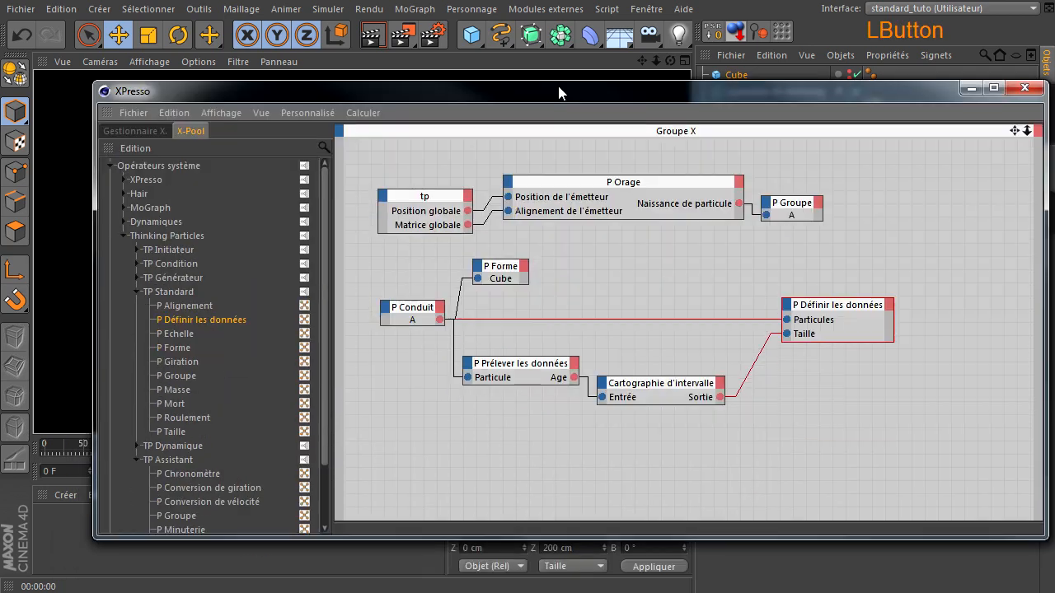
left_click(643, 384)
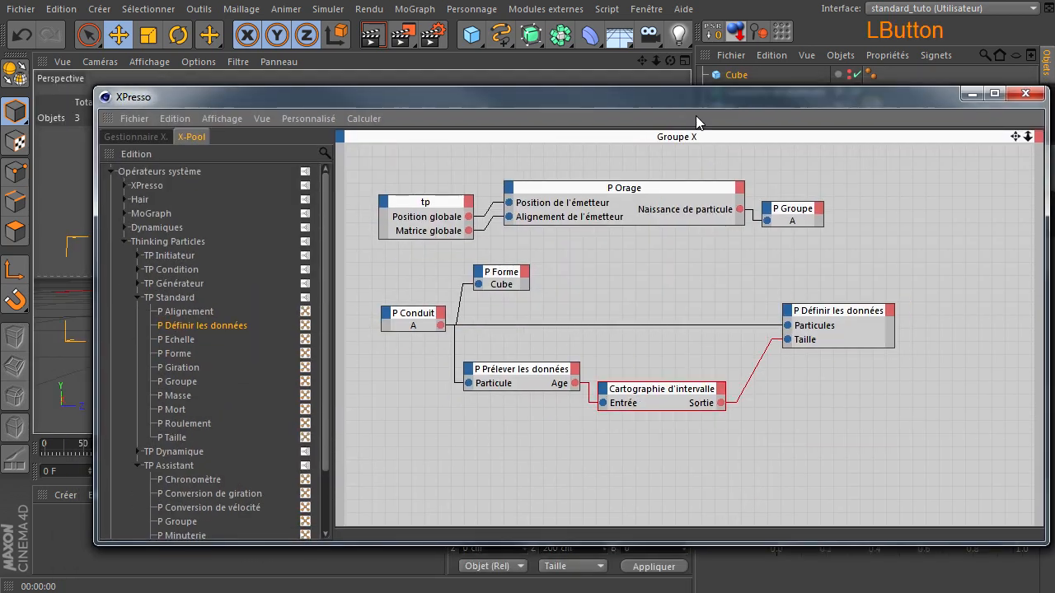
left_click_drag(696, 116, 718, 525)
left_click(792, 417)
type("5")
left_click(886, 389)
left_click(288, 477)
left_click(371, 471)
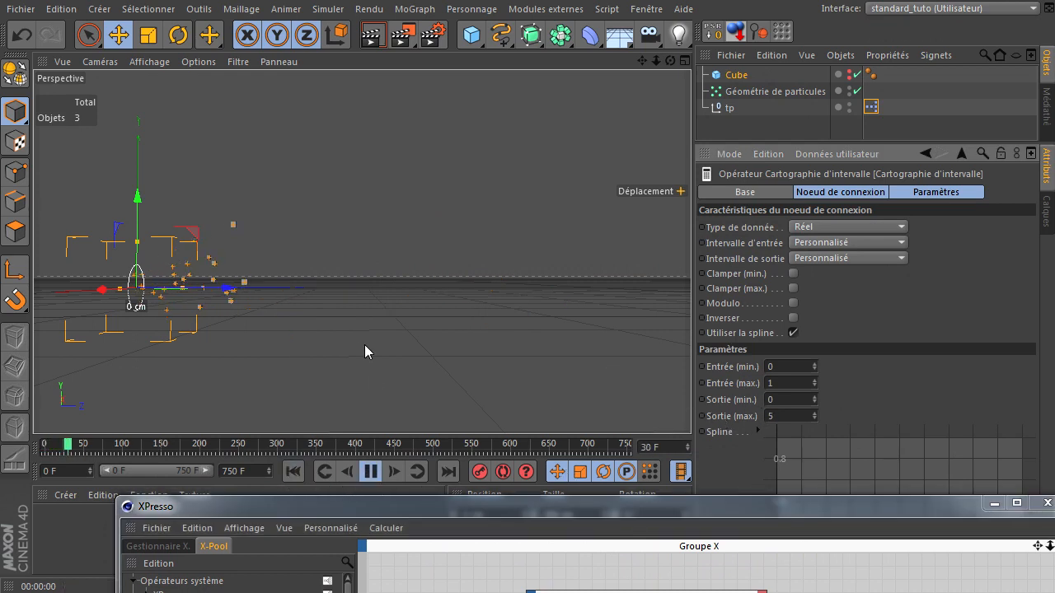
Pause the playback, unlink P Prélever les données from Cartographie d'intervalle, and replace its Age output with Position
left_click(371, 471)
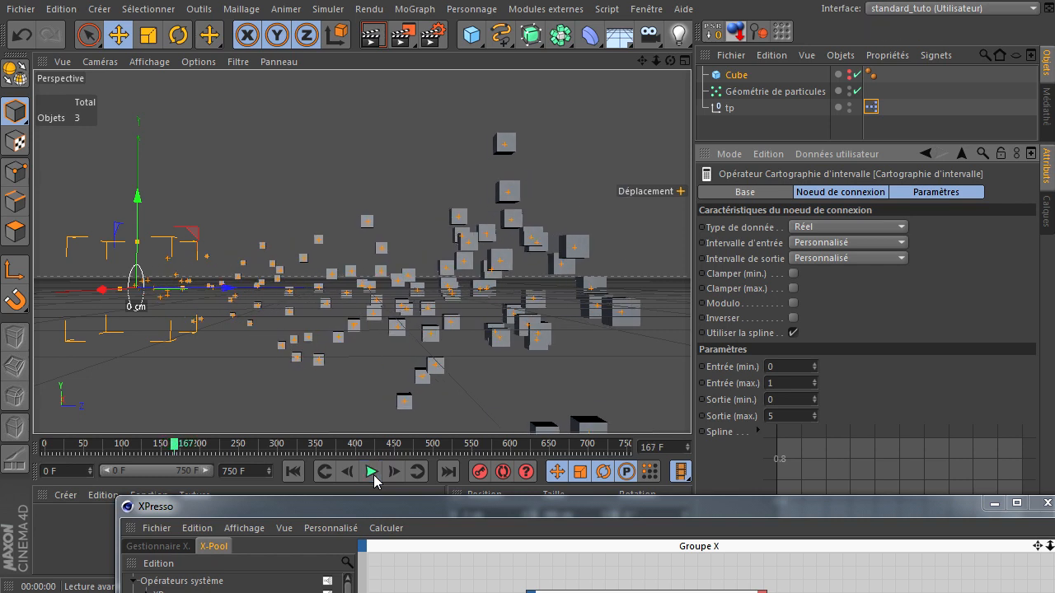
left_click_drag(367, 506, 305, 111)
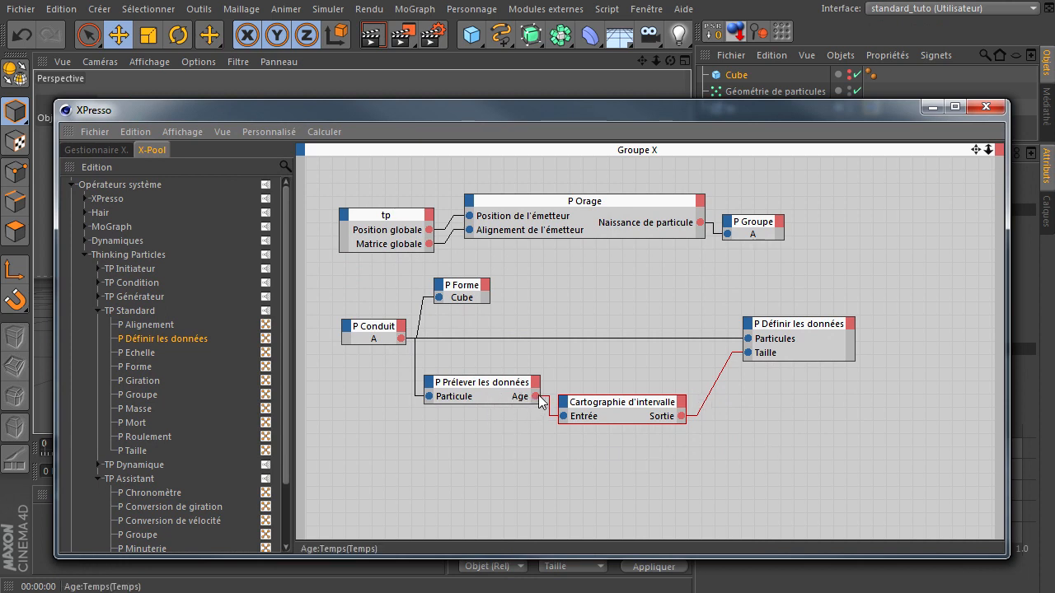
left_click_drag(594, 406, 628, 408)
left_click(564, 407)
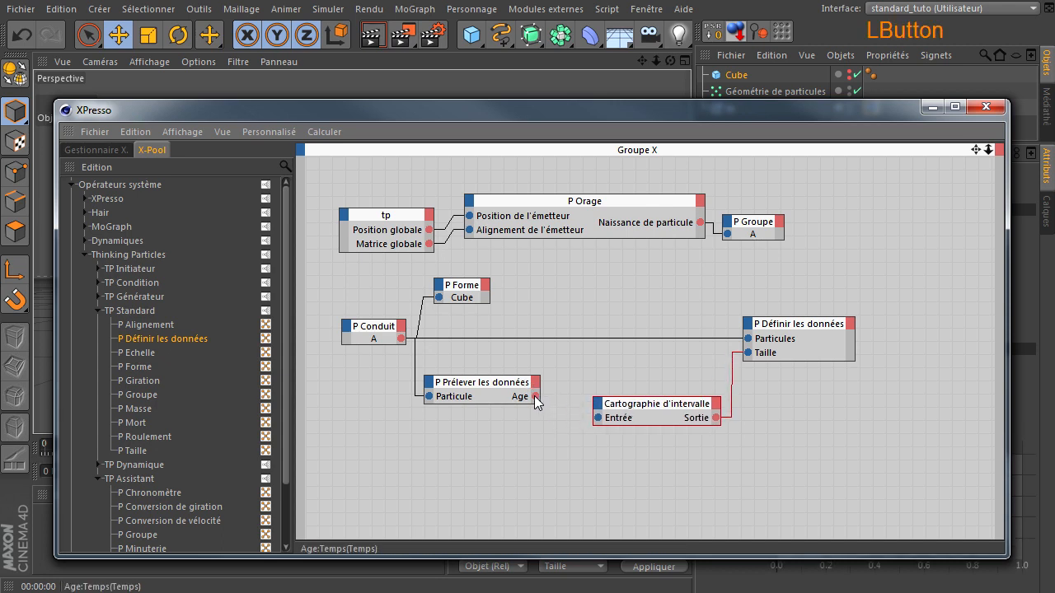
double_click(537, 396)
left_click(534, 383)
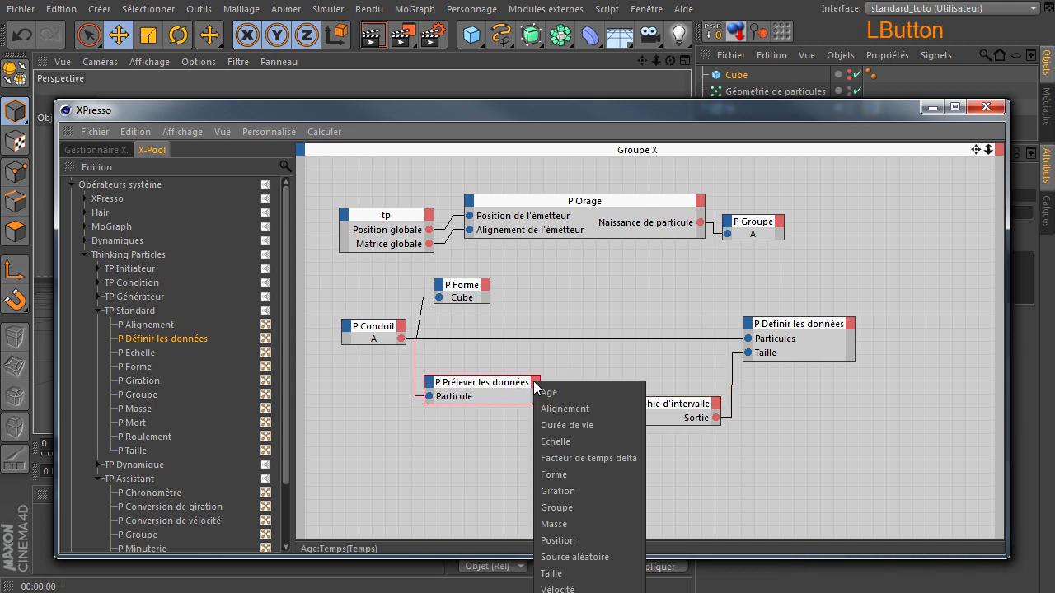
left_click(579, 540)
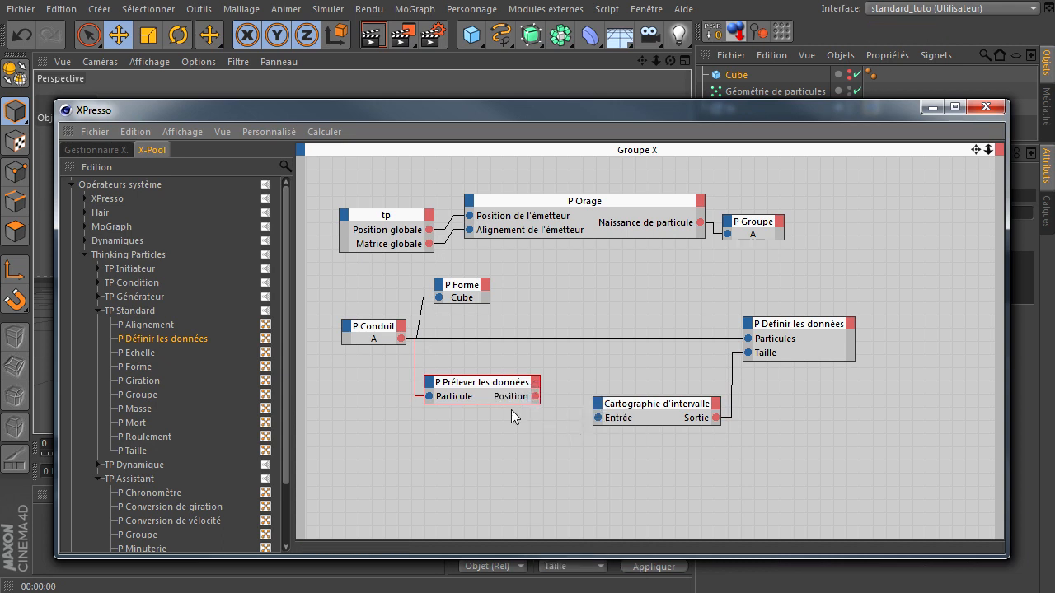
Add a Vecteur -> Réels adapter node and connect the particle Position output to its Entrée
left_click(84, 198)
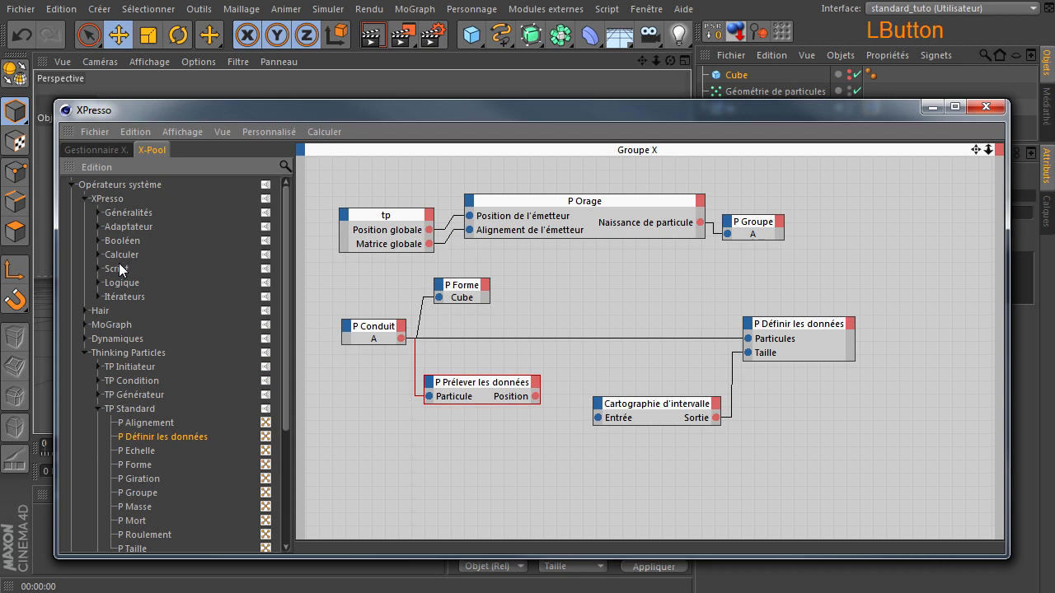
left_click(98, 227)
left_click(137, 282)
left_click_drag(546, 312, 538, 323)
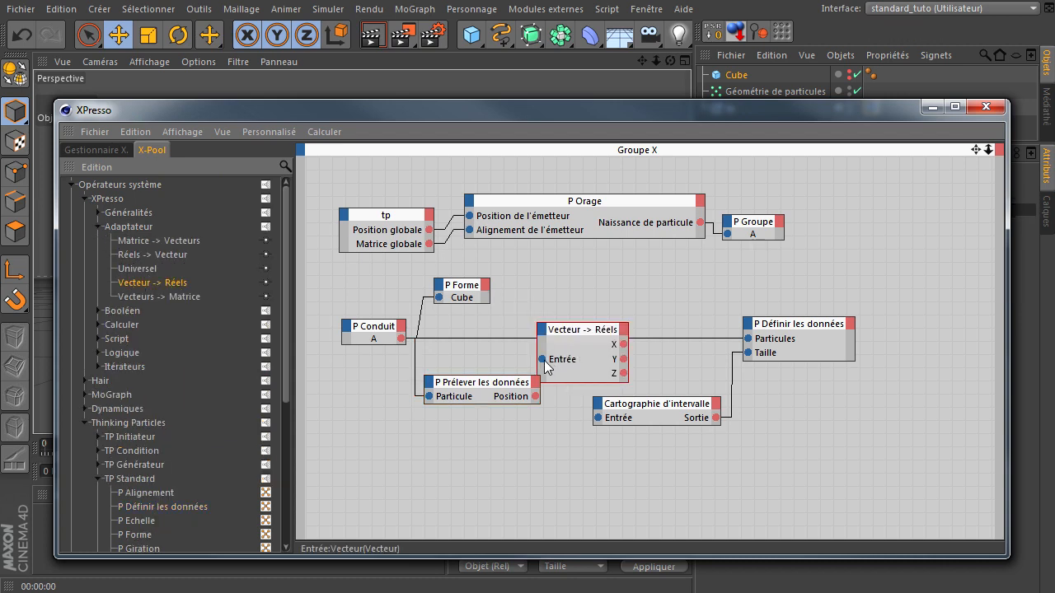
left_click_drag(537, 395, 536, 396)
left_click_drag(577, 334, 604, 337)
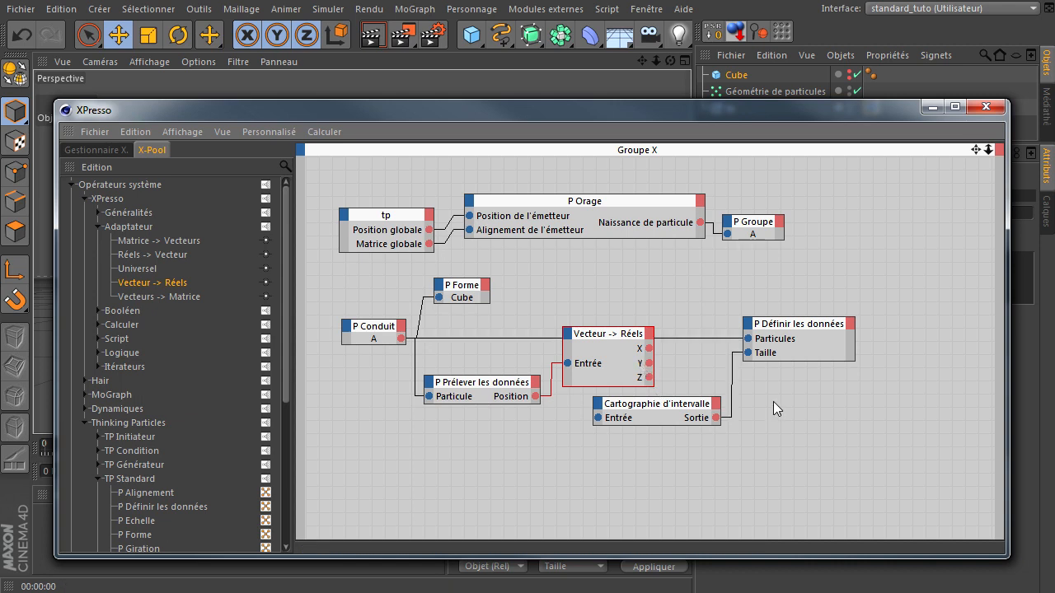
Disconnect and delete the Vecteur -> Réels node, and switch the P Prélever les données output back to Age
double_click(551, 384)
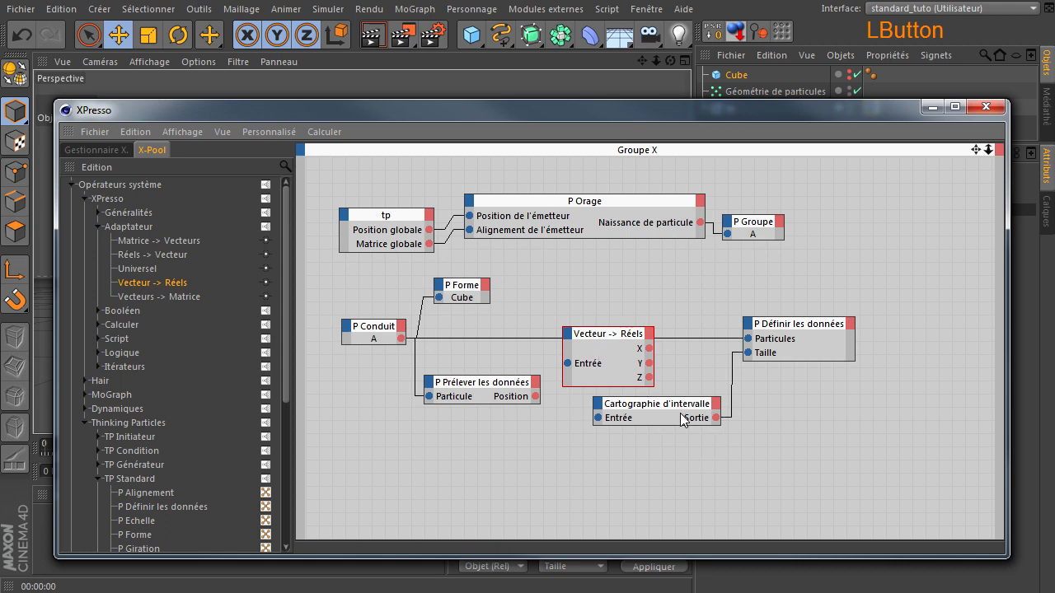
key("Delete")
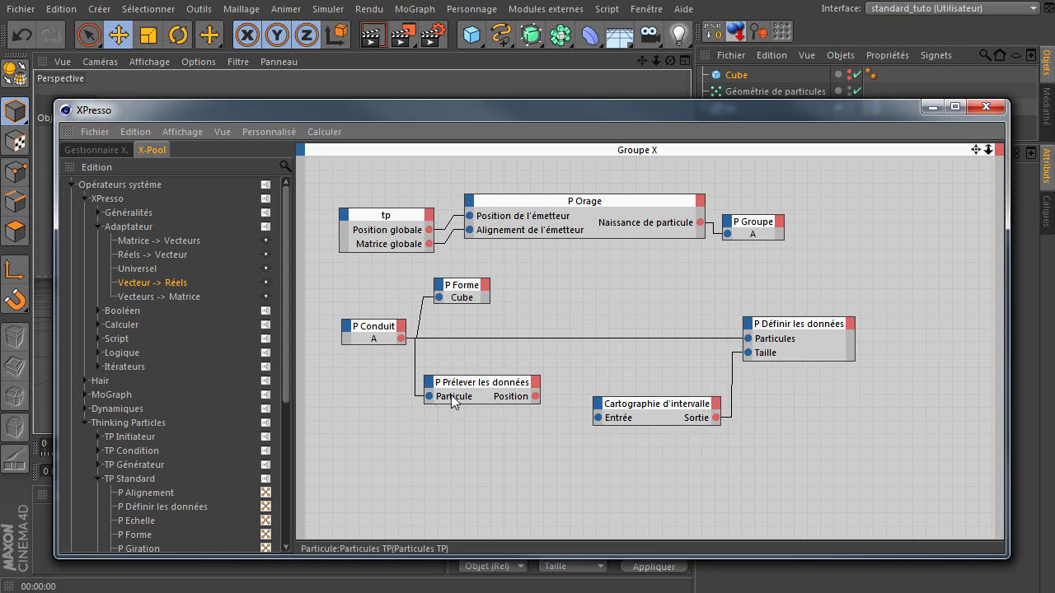
left_click(538, 393)
left_click(536, 384)
left_click(539, 398)
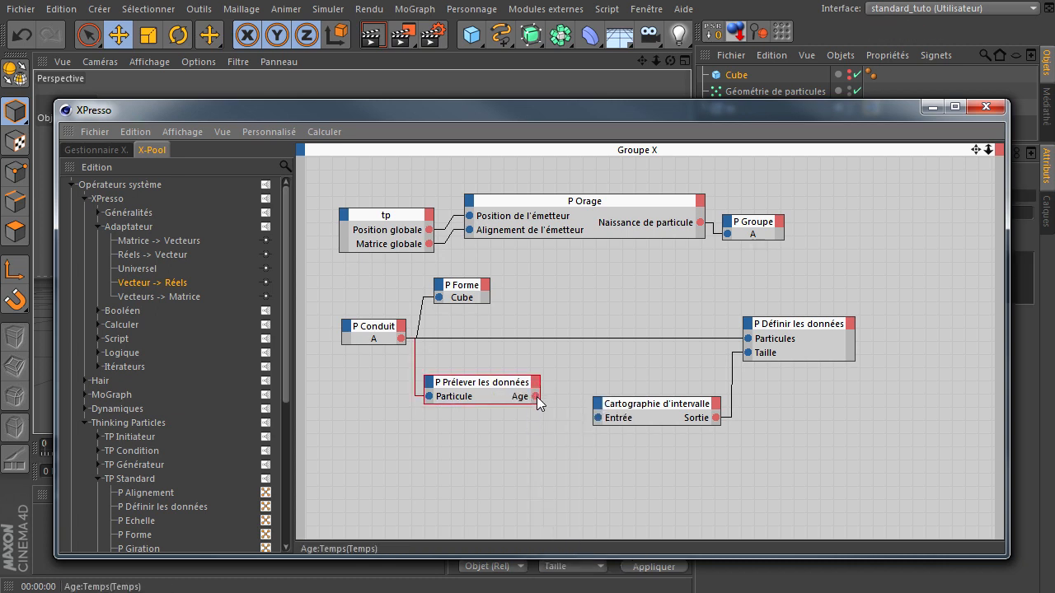
Remove the Age output to review the available particle outputs, then restore it and connect it to the Cartographie d'intervalle's Entrée
double_click(537, 397)
left_click(535, 379)
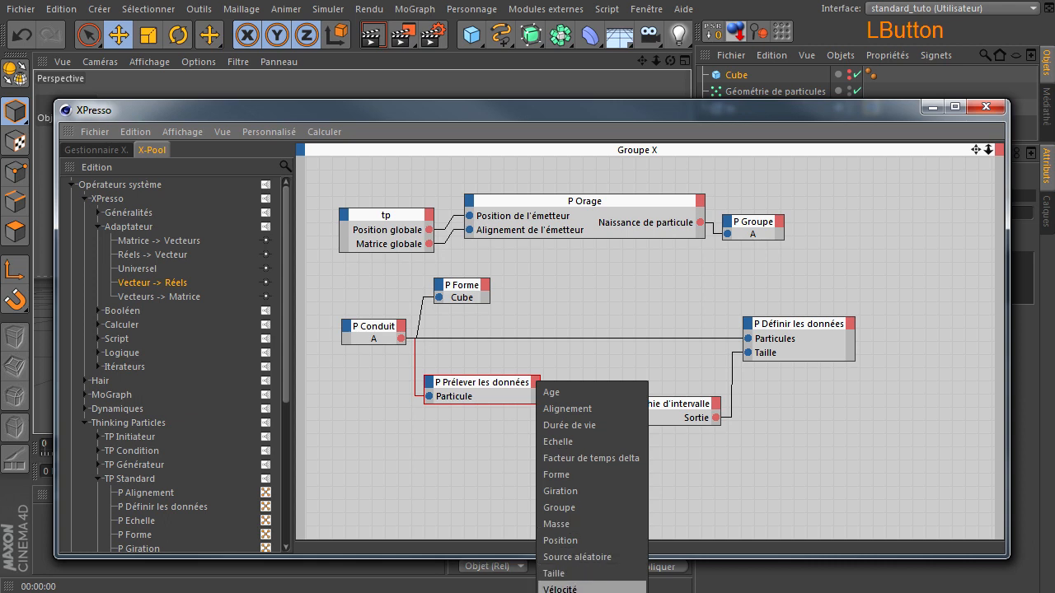
left_click(560, 588)
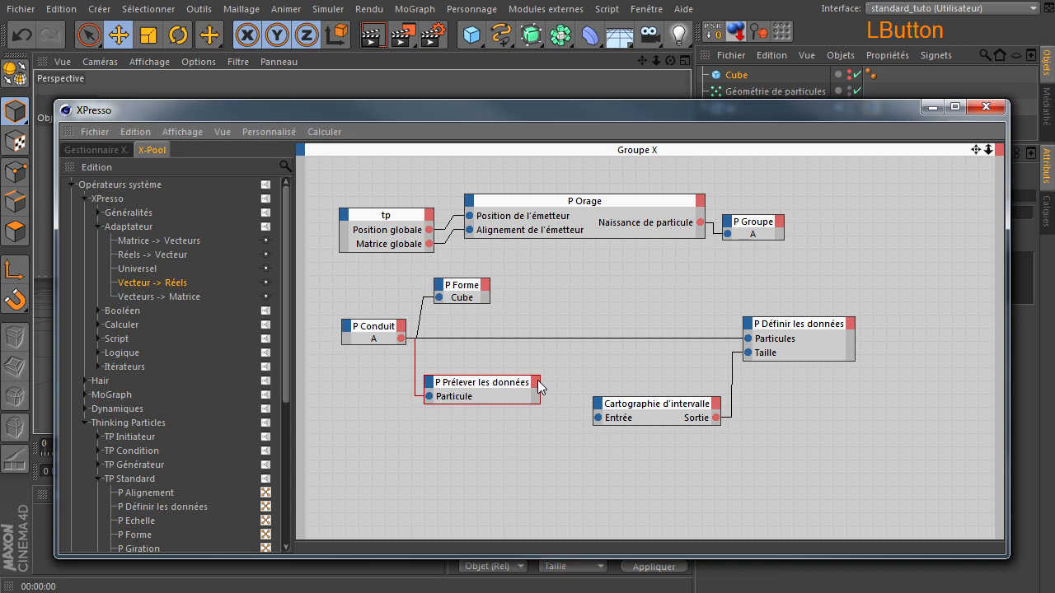
left_click(537, 381)
left_click(548, 392)
left_click_drag(534, 397, 599, 417)
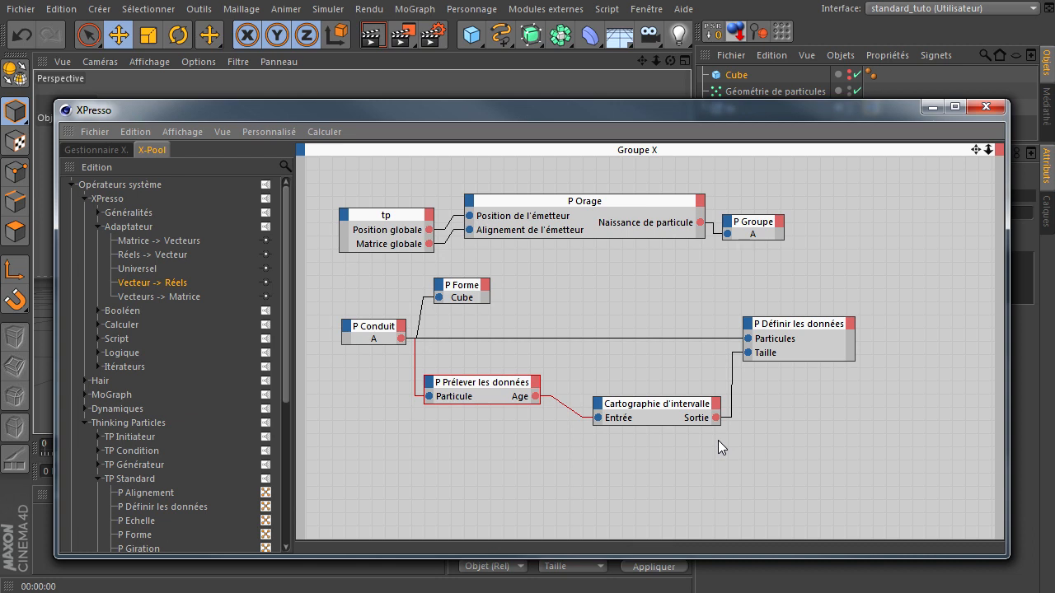
Delete the P Prélever les données, Cartographie d'intervalle and P Définir les données nodes
left_click(100, 227)
left_click(86, 200)
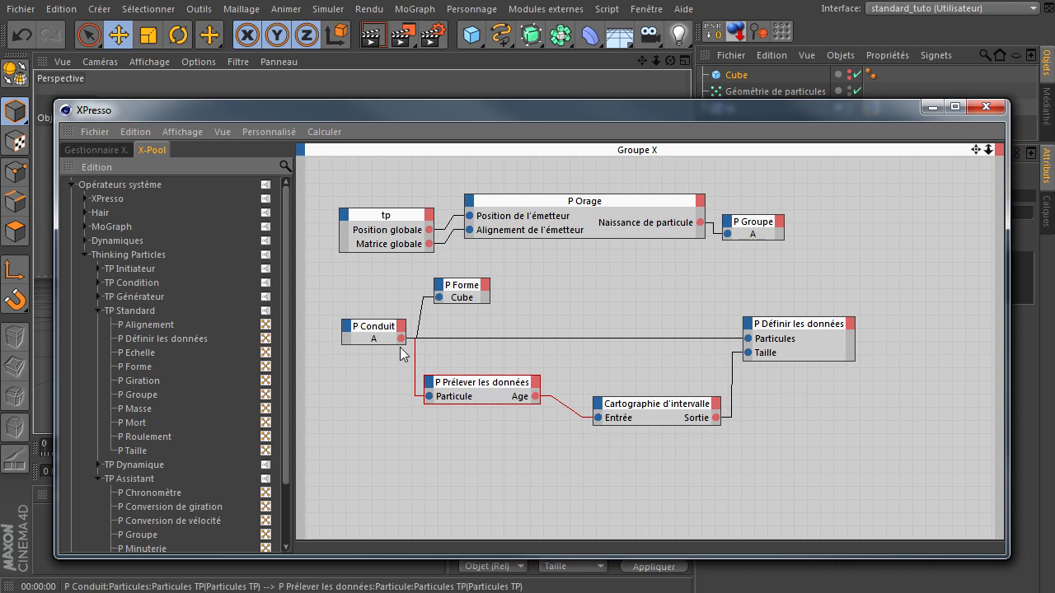
left_click_drag(463, 319, 863, 452)
key("Delete")
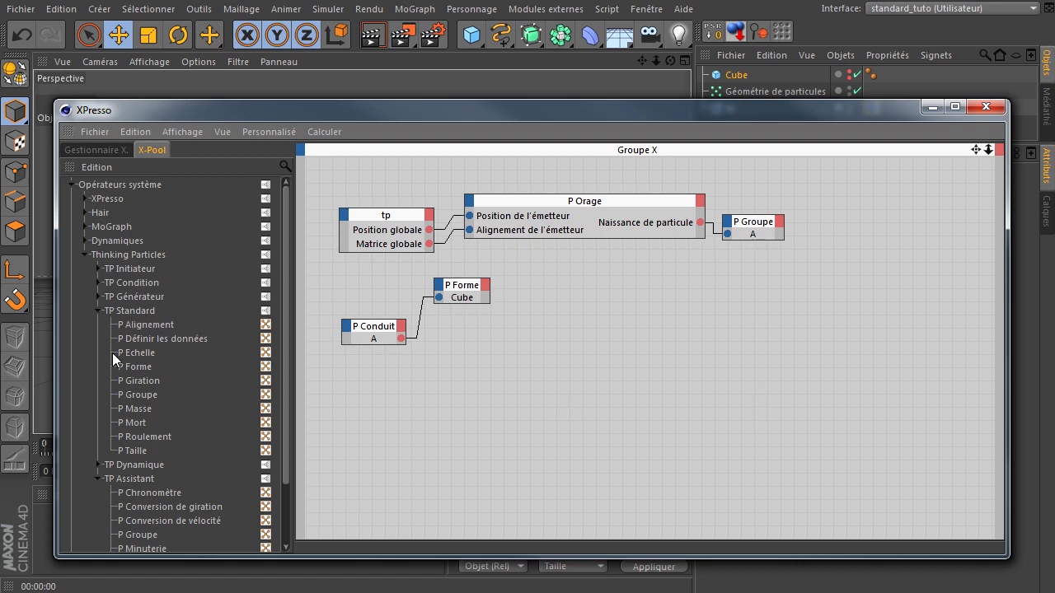
Add a P Taille node from TP Standard and feed its Particules input from P Conduit
left_click(98, 481)
left_click(118, 311)
left_click(140, 452)
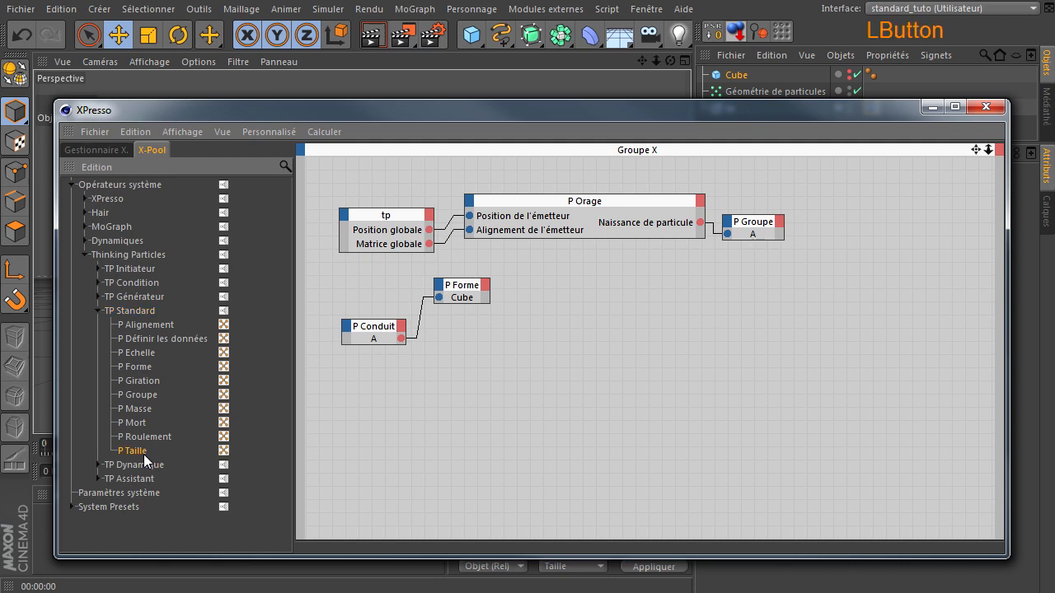
left_click_drag(620, 377, 398, 339)
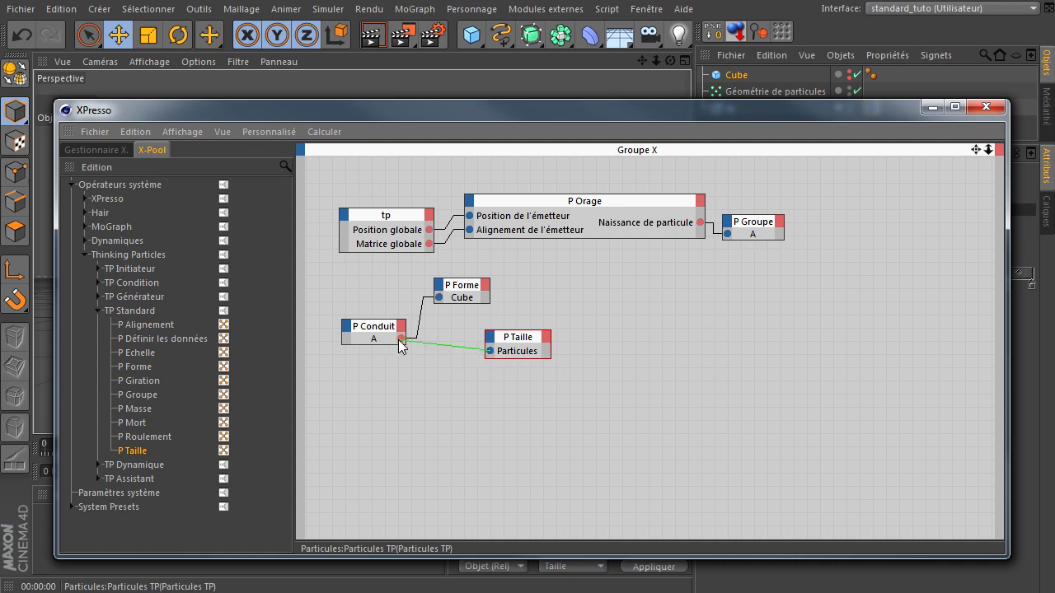
left_click_drag(528, 339, 468, 355)
left_click(463, 352)
Play the animation from the start, pause it, and render the view to examine the particle size set by P Taille
left_click_drag(569, 114, 676, 536)
left_click(293, 471)
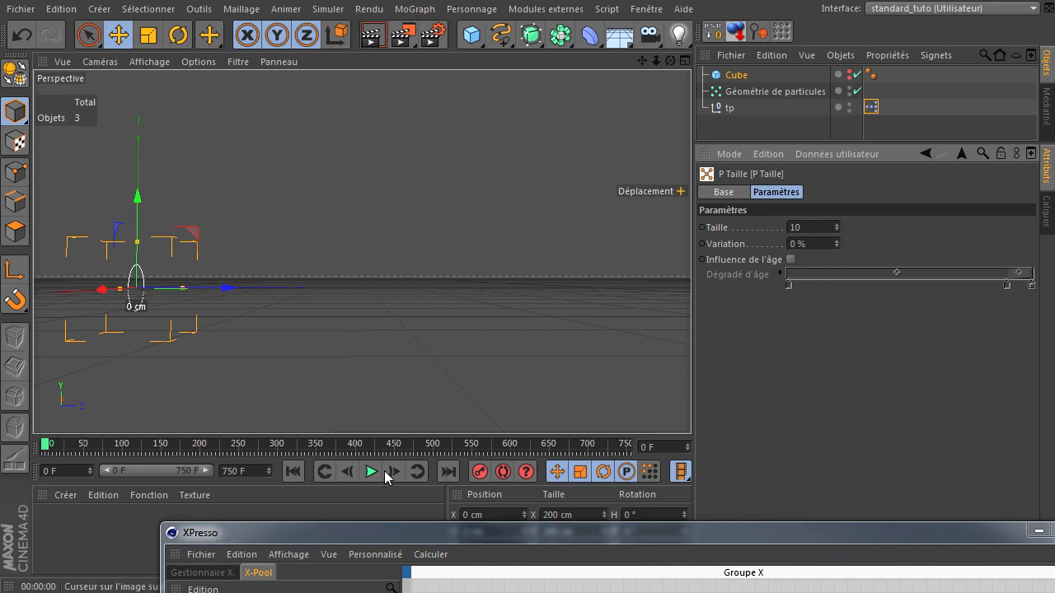
left_click(814, 225)
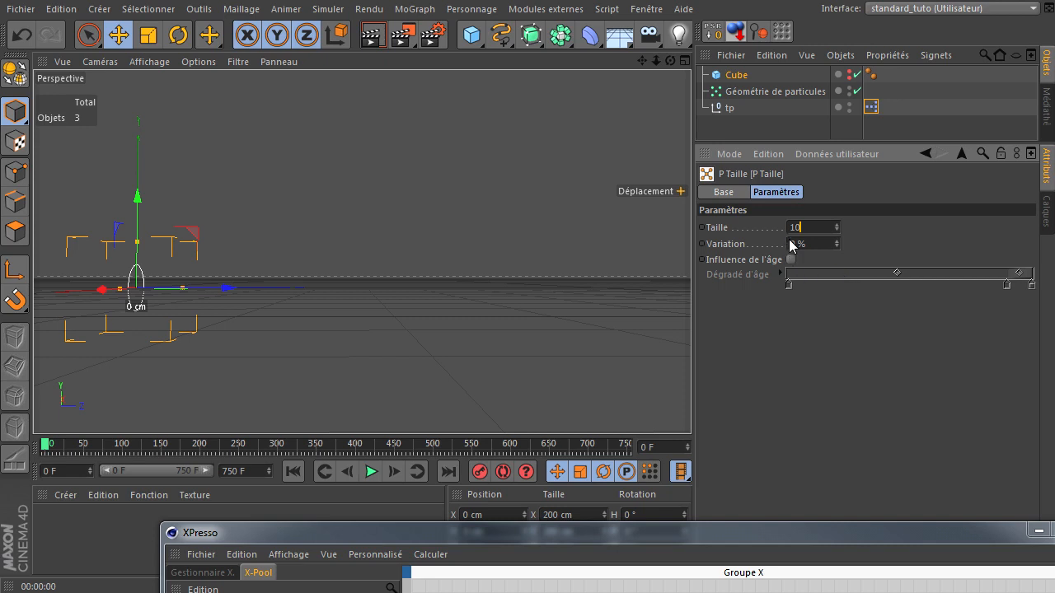
left_click(815, 244)
left_click(370, 473)
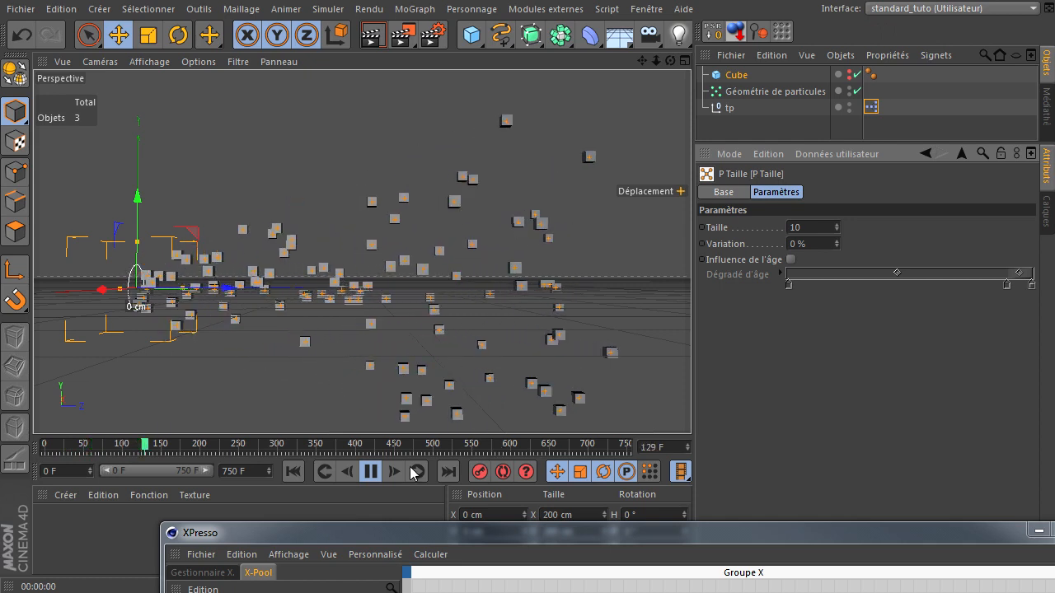
left_click(370, 476)
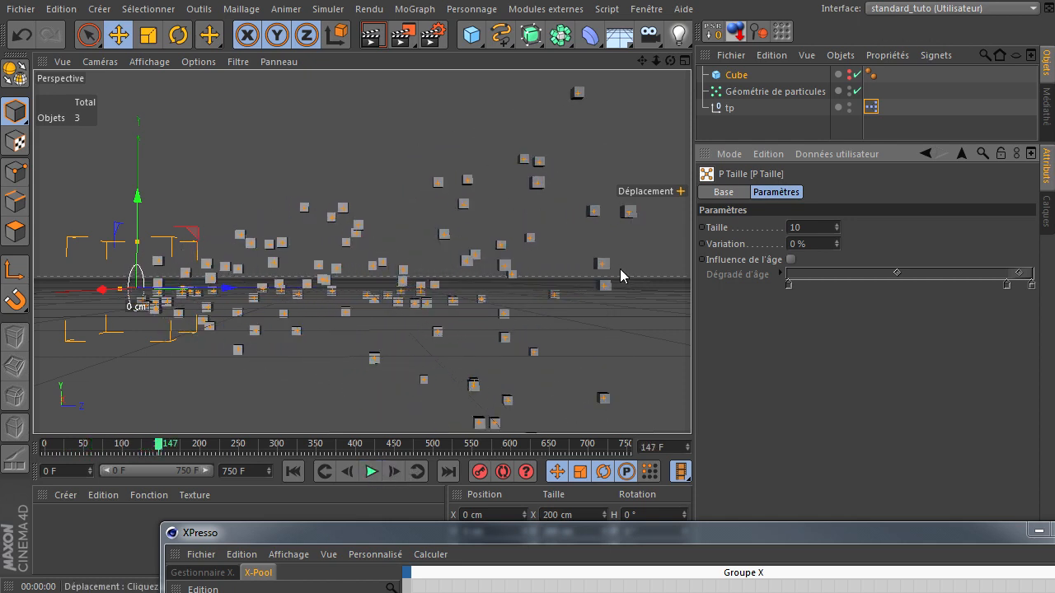
left_click(382, 28)
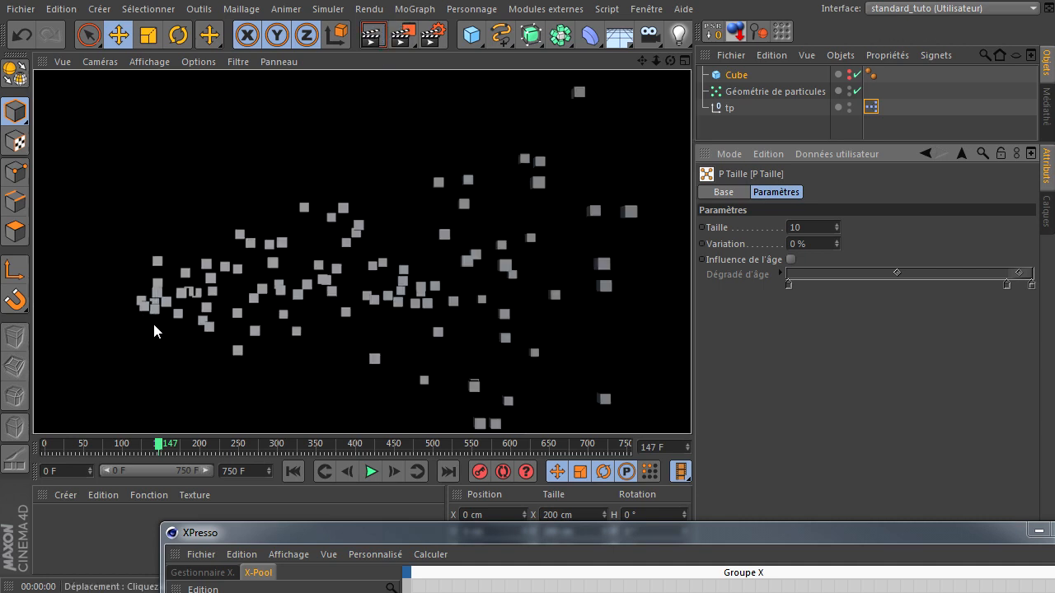
Set the P Taille node's Variation to 80 %
left_click(818, 241)
type("80")
left_click(905, 408)
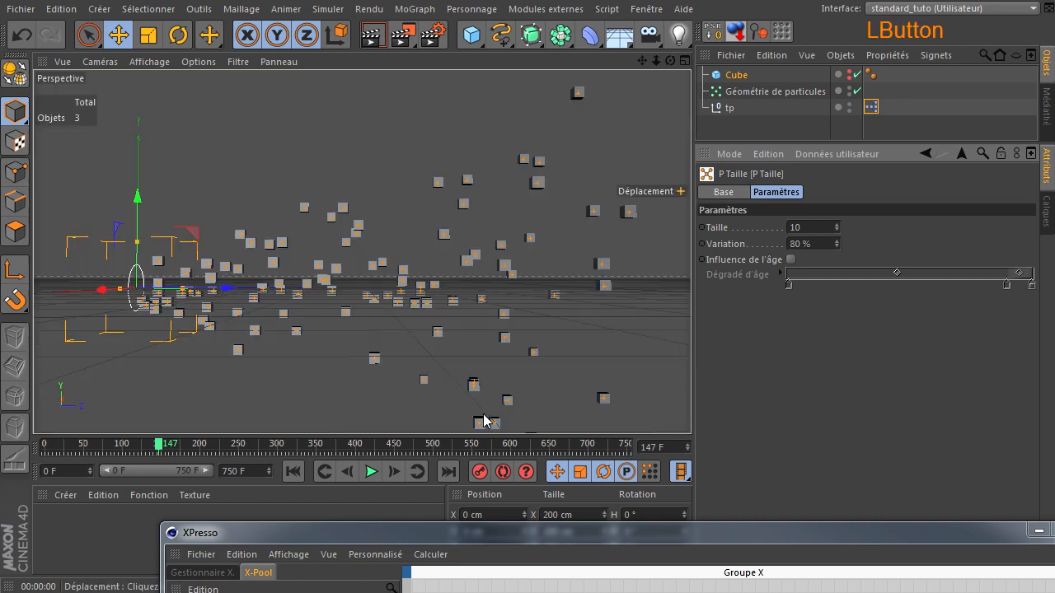
Replay the animation from the start, pause it, and render the view to examine the random size variation
left_click(293, 472)
left_click(371, 472)
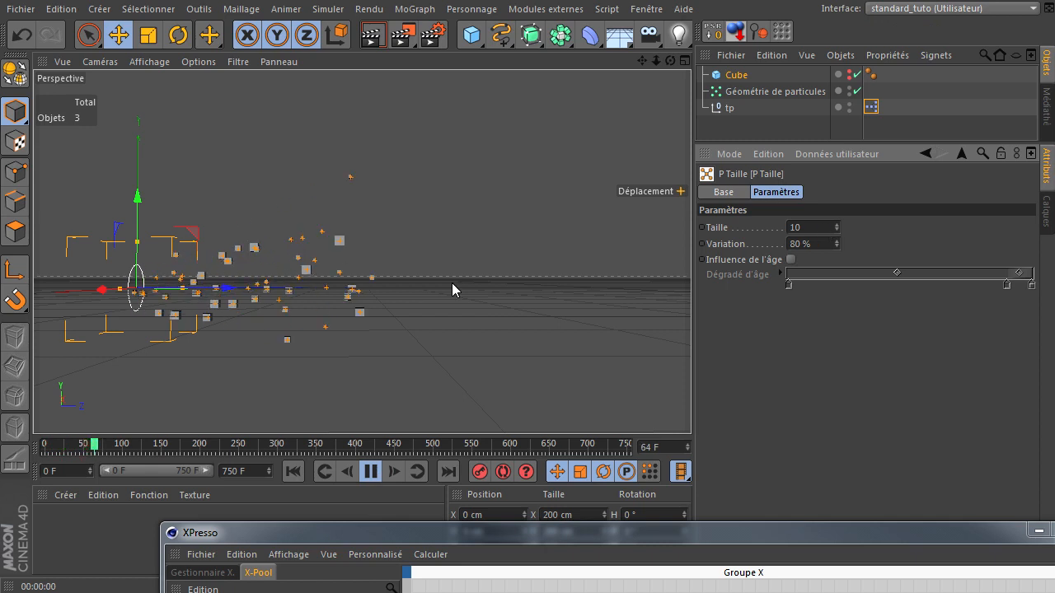
left_click(371, 473)
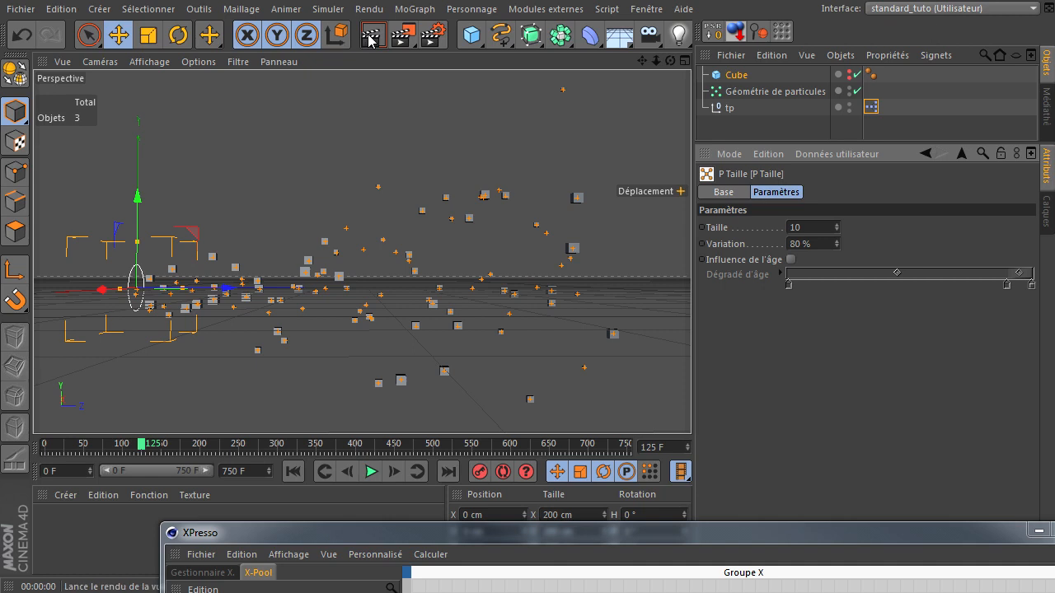
left_click(371, 37)
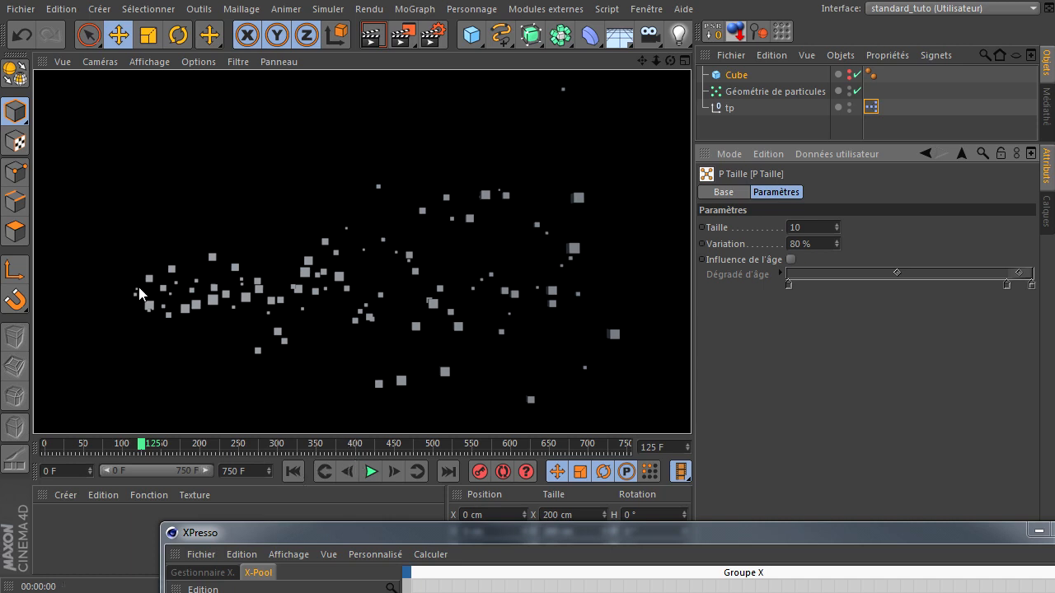
Return to the start of the animation and set the P Taille node's Variation to 0 %
left_click(297, 477)
left_click(816, 244)
type("0")
left_click(836, 352)
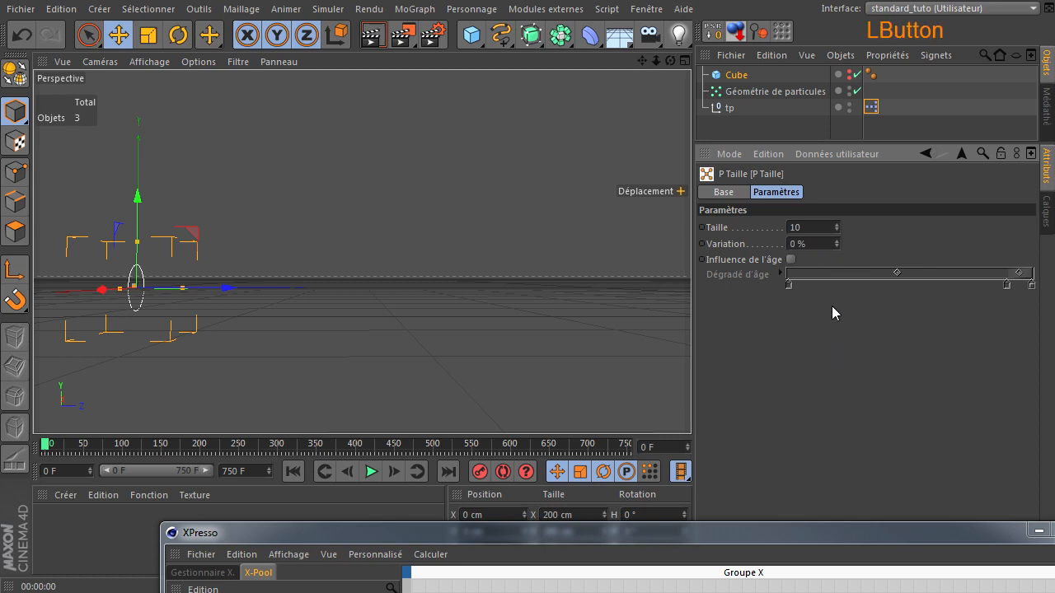
Enable Influence de l'âge on P Taille and remove the intermediate white knot from the Dégradé d'âge
left_click(790, 261)
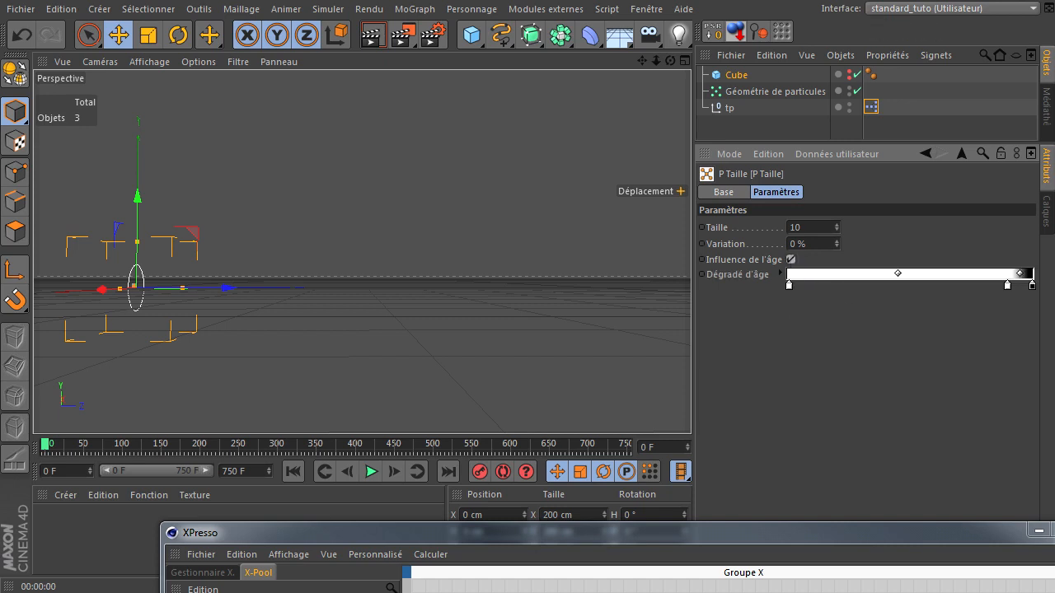
left_click_drag(1007, 285, 1007, 368)
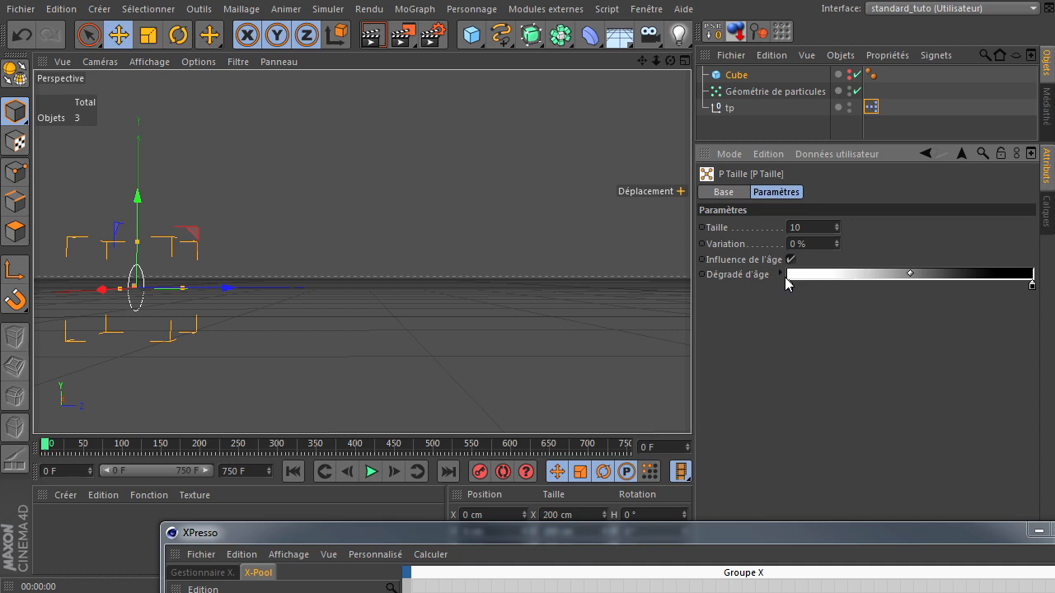
Play the animation, pause it, and render the view to examine how the age gradient affects particle size
left_click(809, 230)
left_click(372, 474)
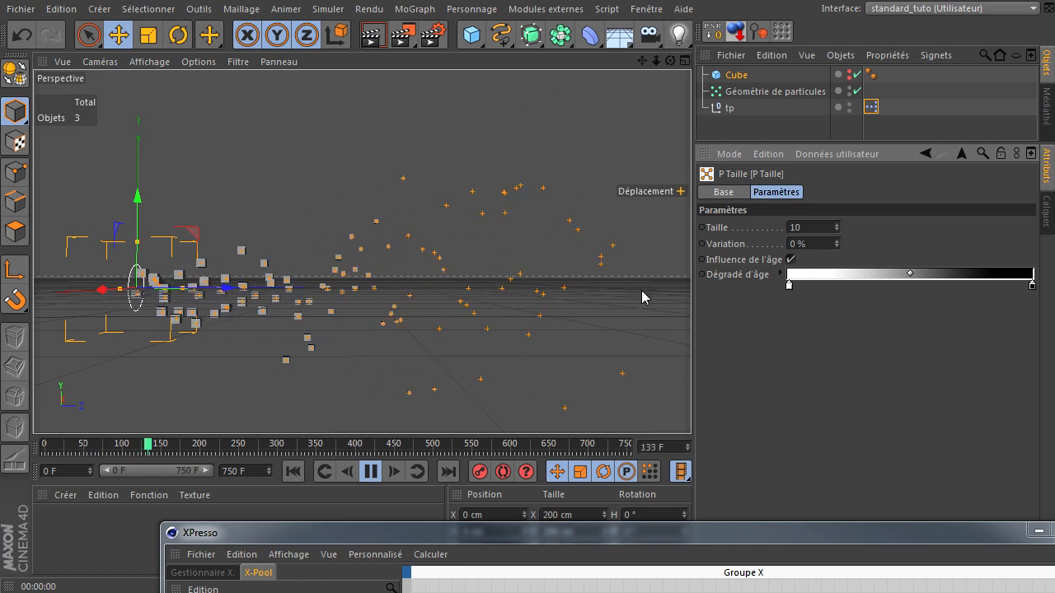
left_click(371, 471)
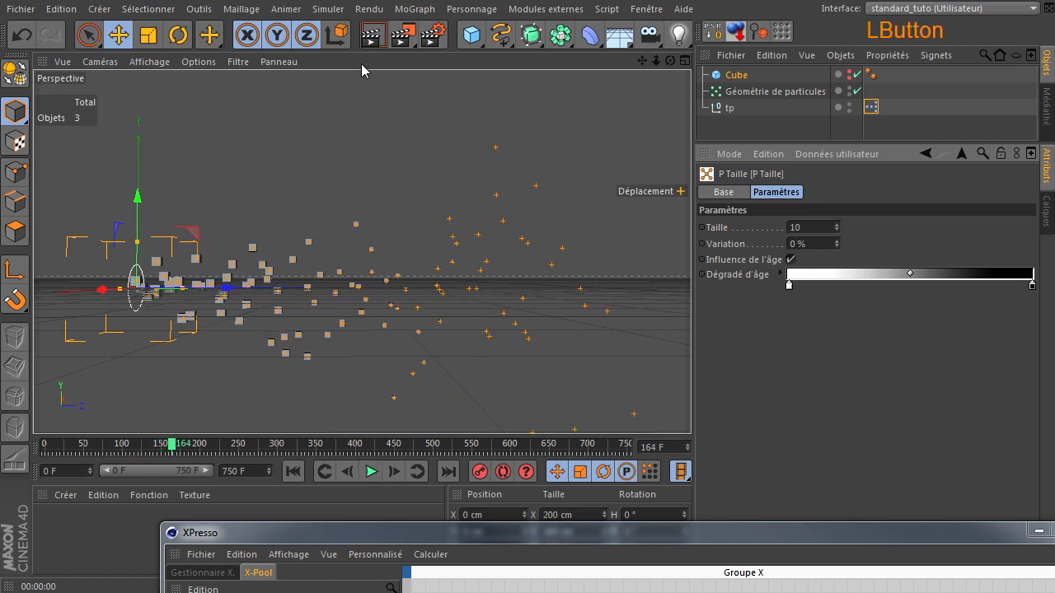
left_click(373, 35)
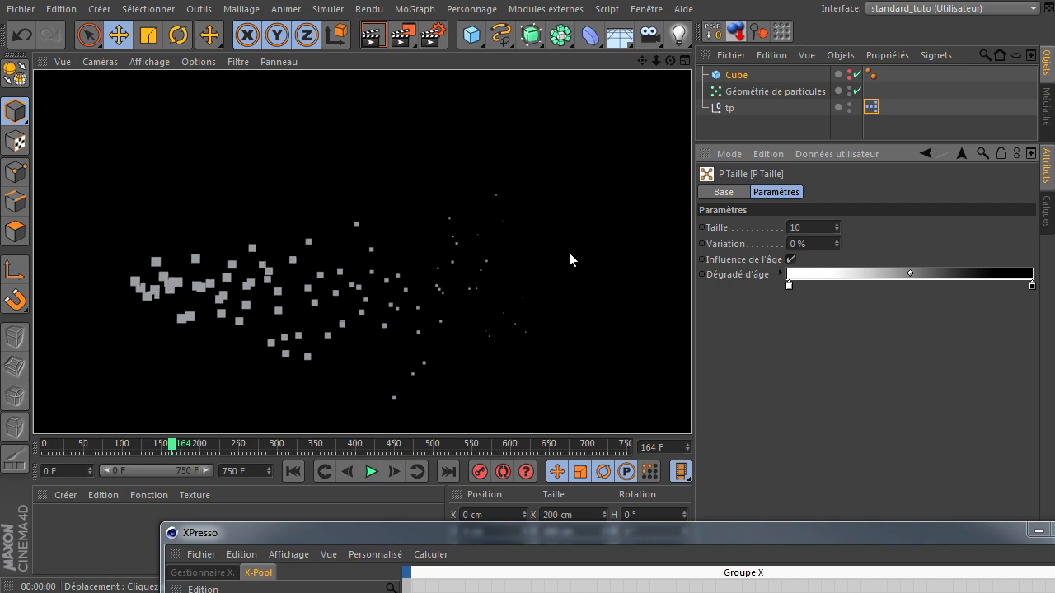
Set the P Taille node's Taille to 100 and replay the animation from the start
left_click(814, 229)
type("0")
left_click(811, 339)
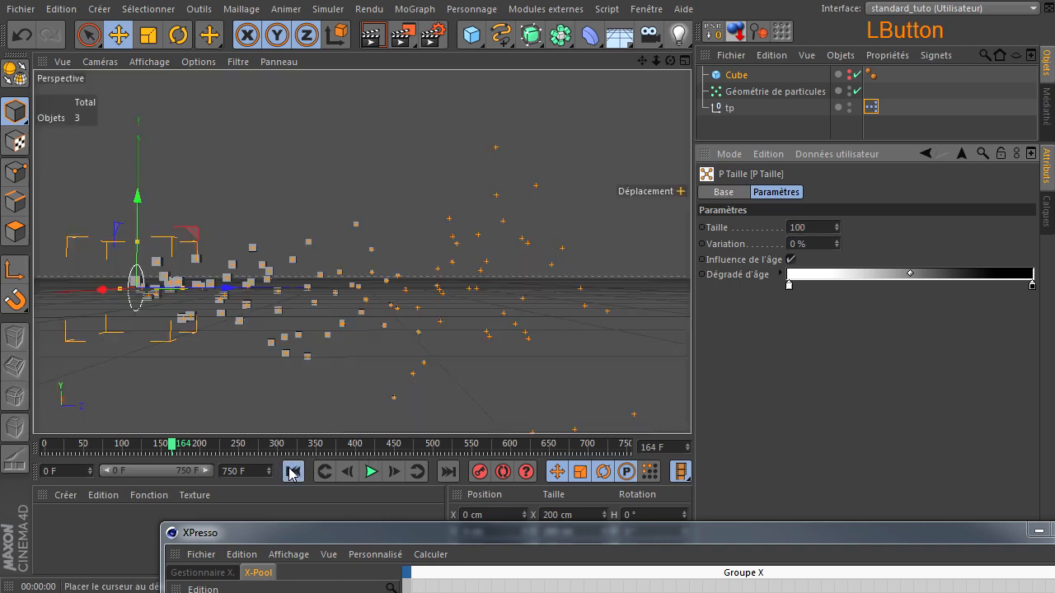
left_click(292, 471)
left_click(371, 471)
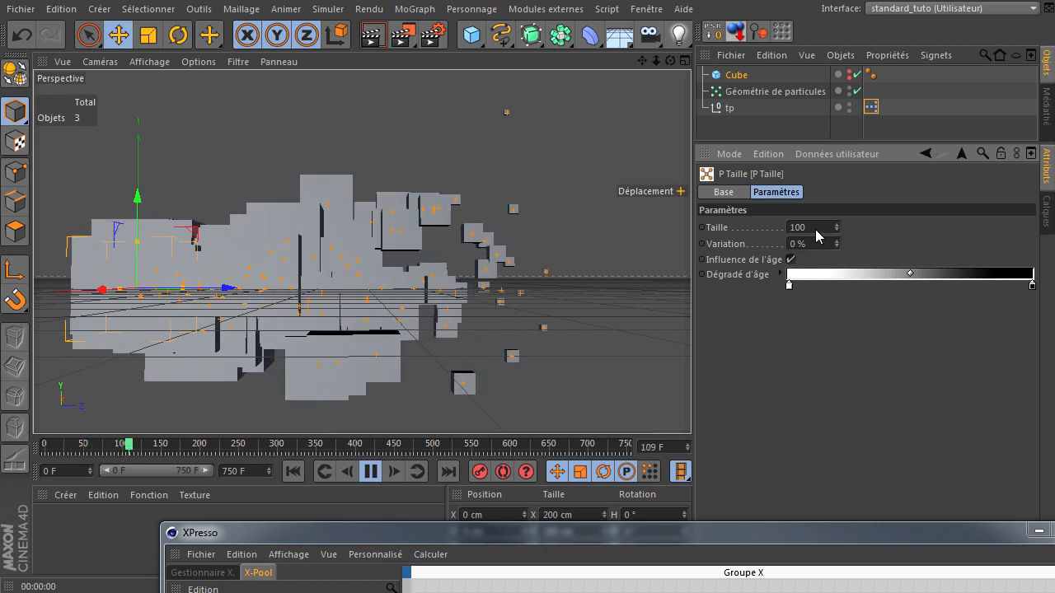
Lower the P Taille node's Taille to 50, next to 40 and finally to 20 while the animation plays
left_click_drag(815, 229, 693, 228)
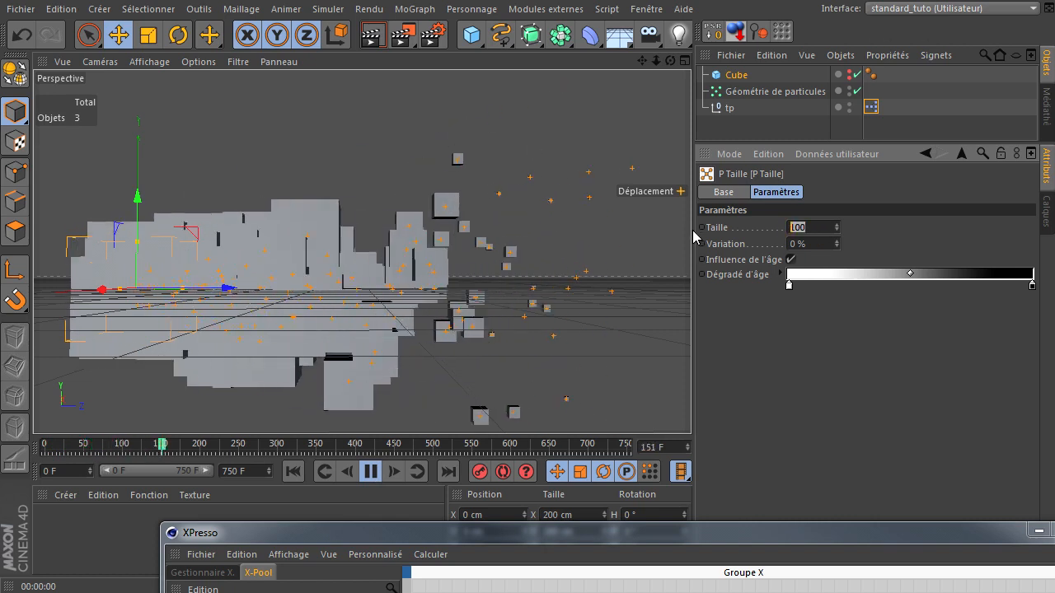
type("50")
key("Return")
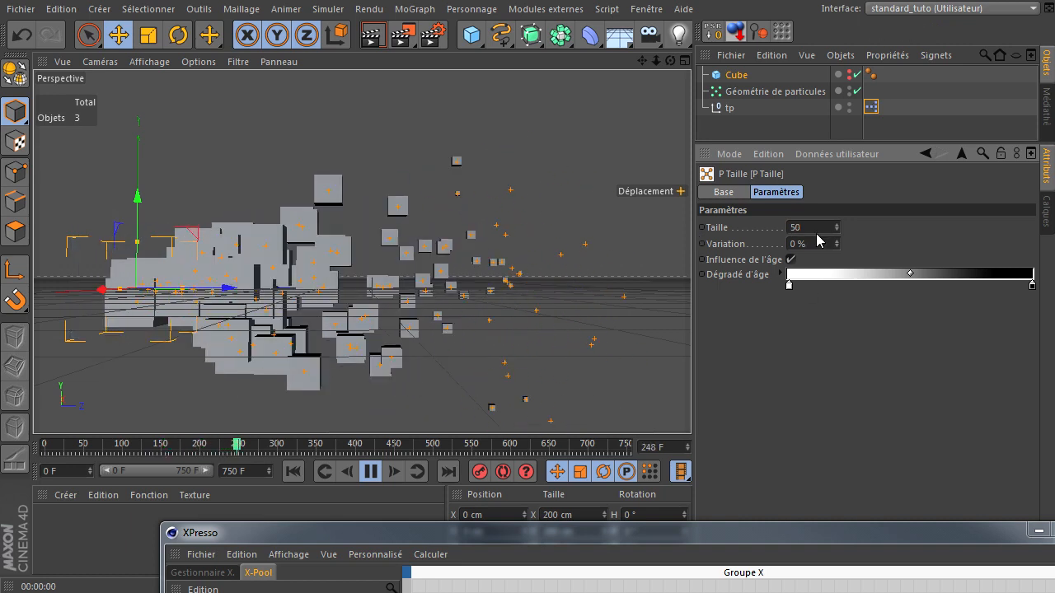
left_click_drag(817, 234, 650, 230)
type("40")
key("Return")
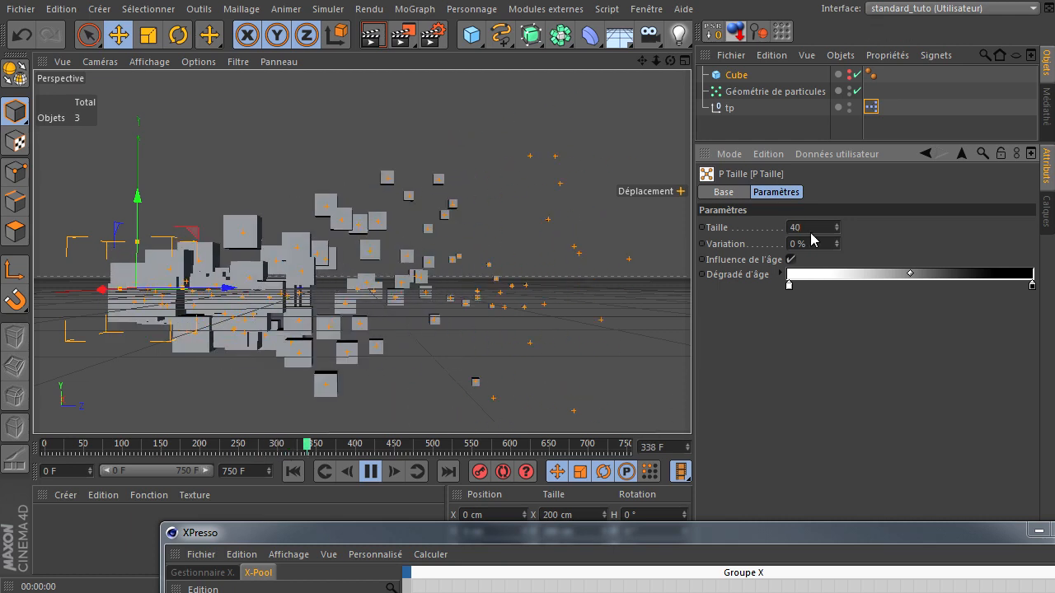
left_click_drag(814, 234, 742, 227)
type("20")
key("Return")
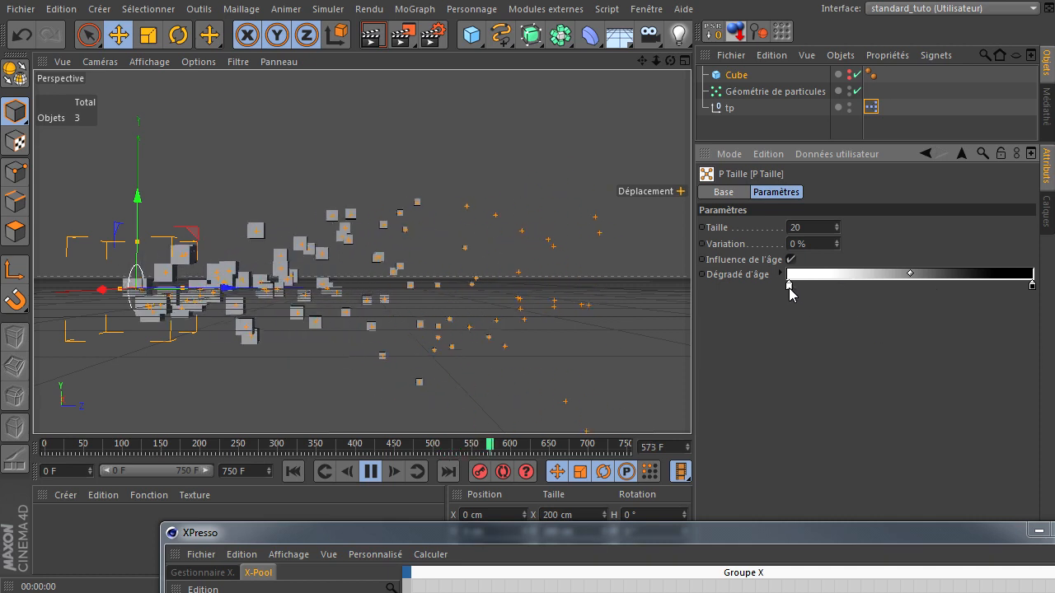
Reverse the Dégradé d'âge so that it runs from black at the start to white at the end
left_click_drag(789, 286, 954, 286)
left_click_drag(1032, 286, 762, 301)
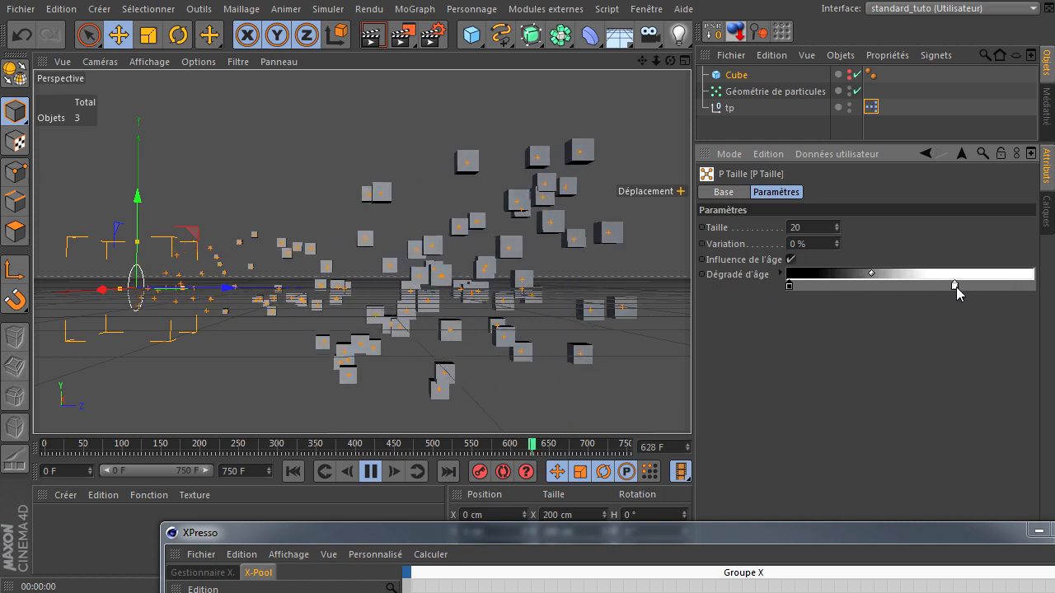
left_click_drag(954, 286, 1032, 286)
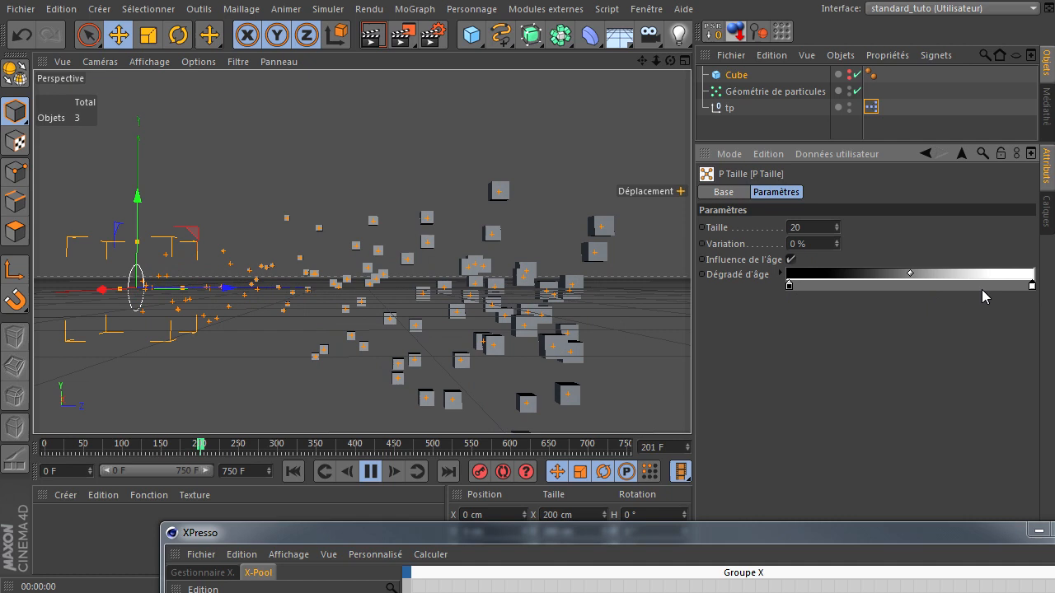
Move the white knot of the Dégradé d'âge to the middle and add a black knot at the end
left_click_drag(1030, 284, 912, 286)
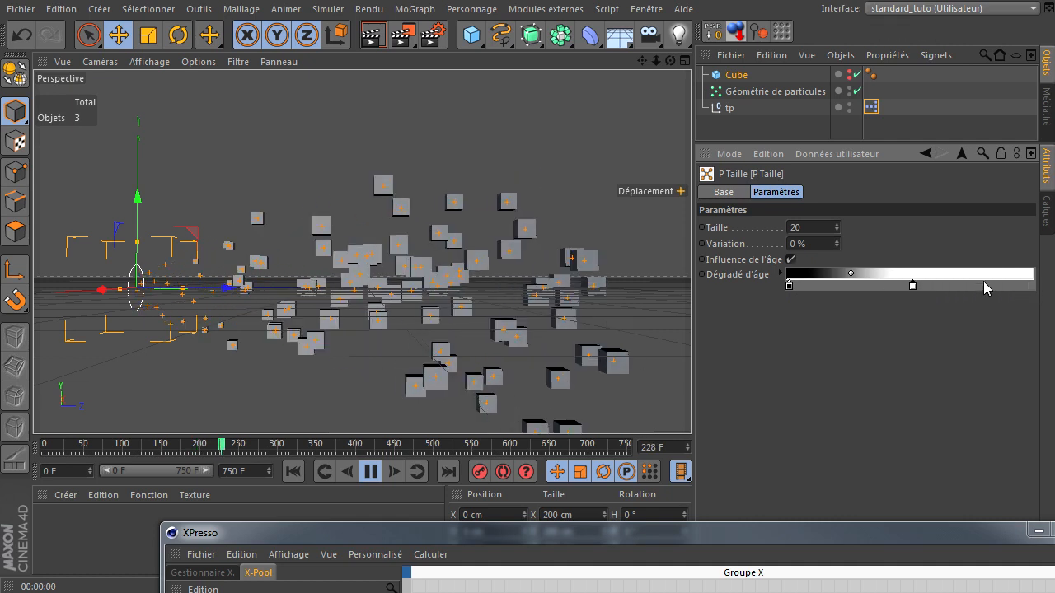
left_click_drag(983, 286, 1048, 287)
double_click(1032, 285)
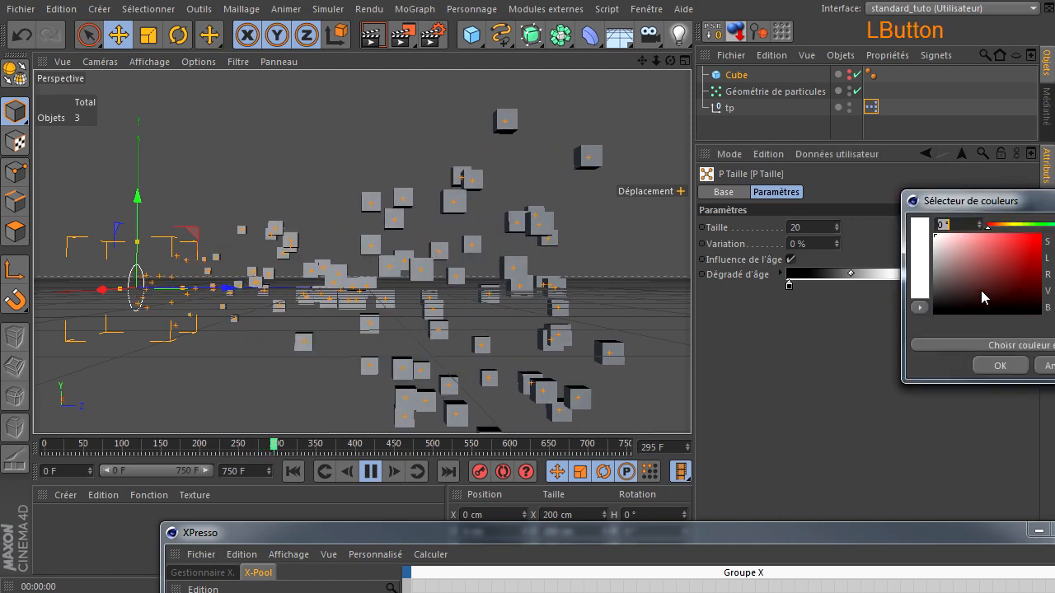
left_click(995, 365)
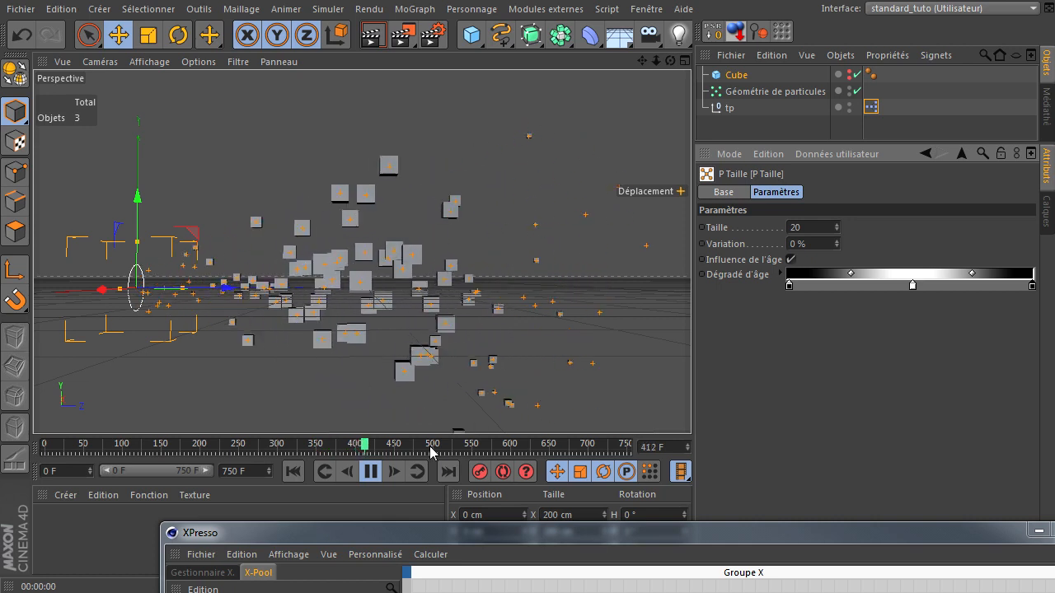
Pause the animation, render the view to examine the particle sizes, and resume playback
left_click(370, 471)
left_click(383, 41)
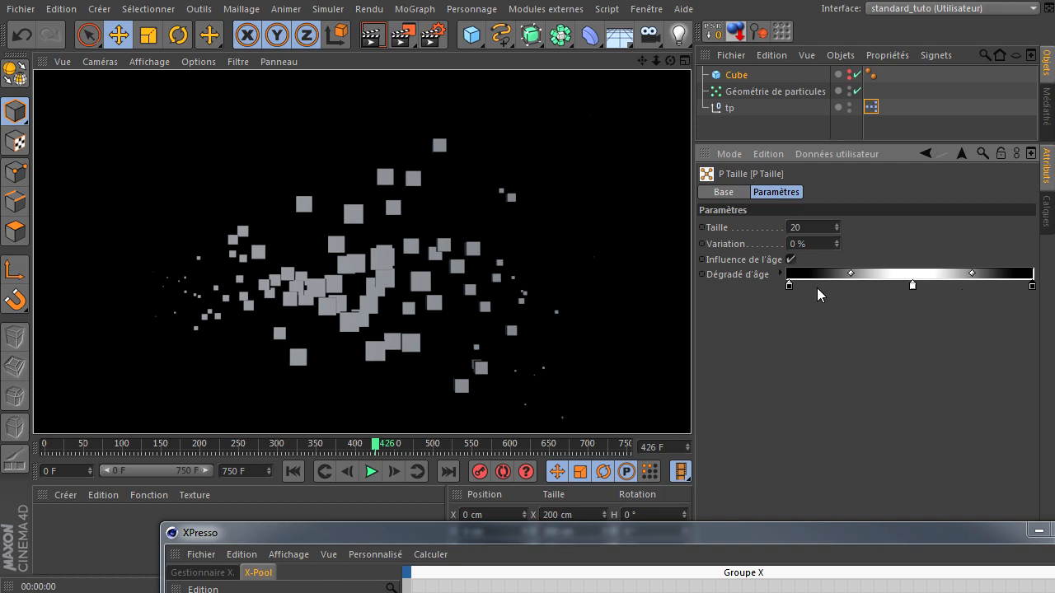
left_click(371, 471)
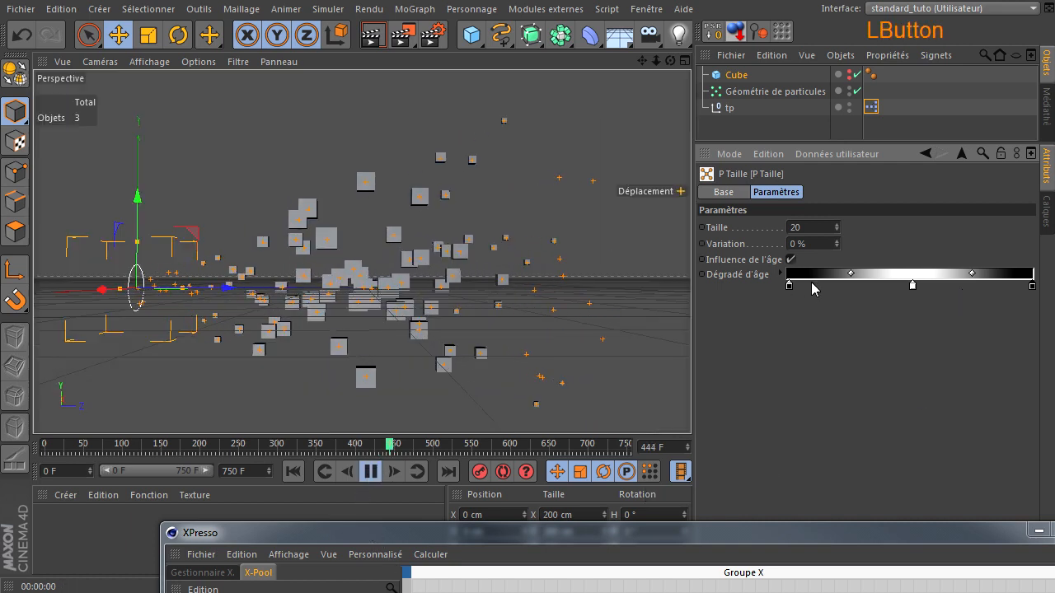
Try the Dégradé d'âge with its first black knot moved inward and the white knot beside it, then near the end
left_click_drag(789, 286, 824, 286)
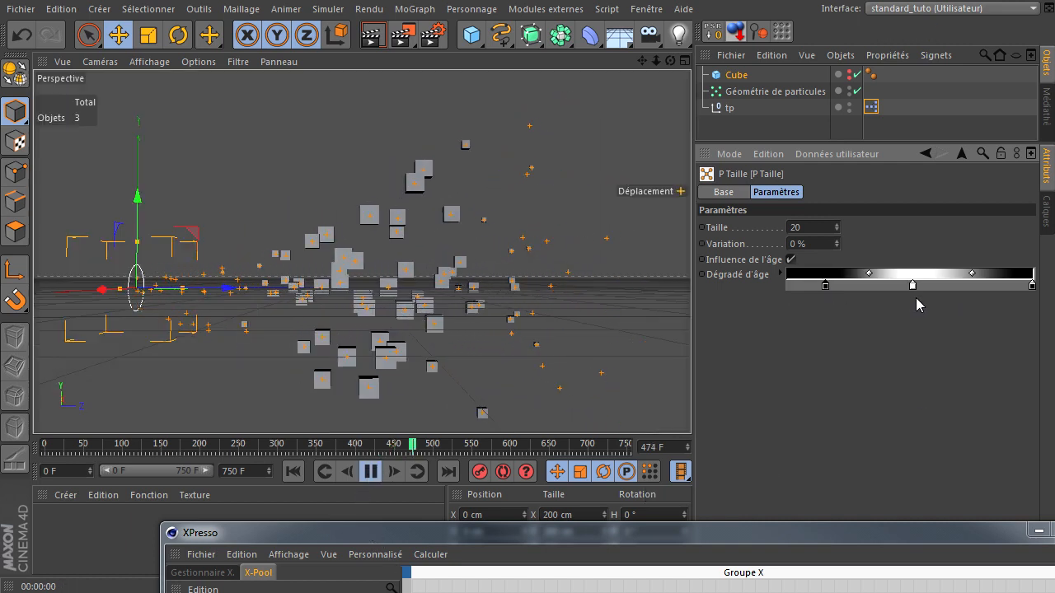
left_click_drag(912, 286, 836, 296)
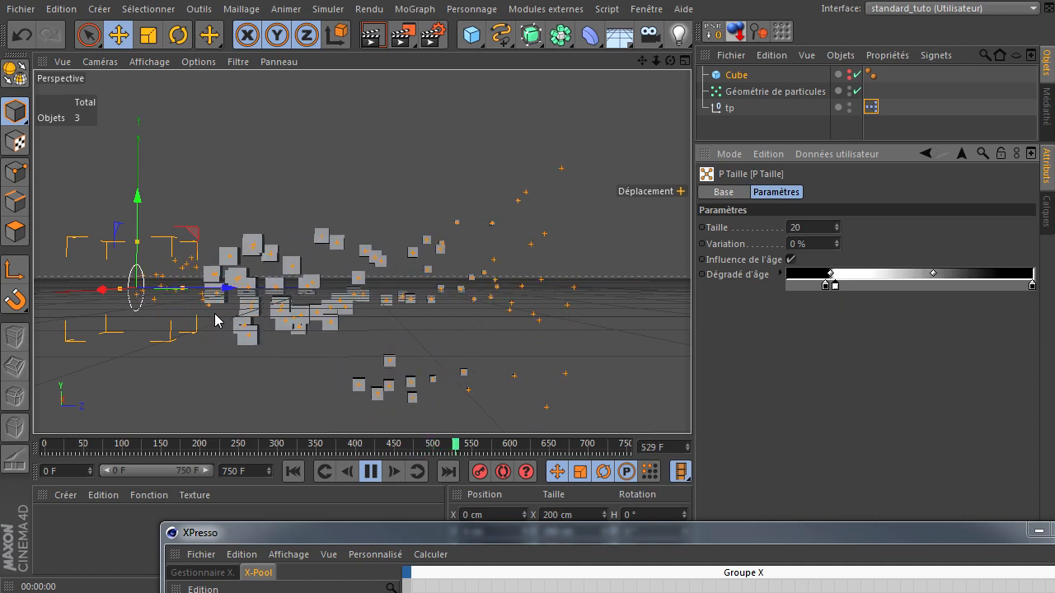
left_click_drag(836, 286, 1005, 286)
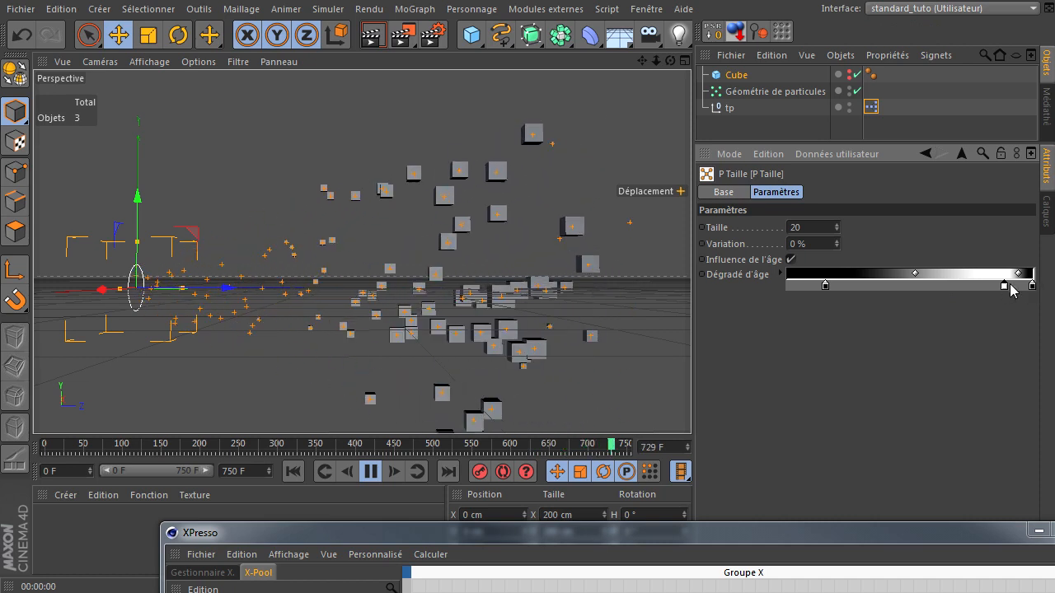
Place the white knot of the Dégradé d'âge slightly past the middle, adjust the first transition's midpoint, and return the black knot to the start
left_click_drag(1003, 286, 925, 274)
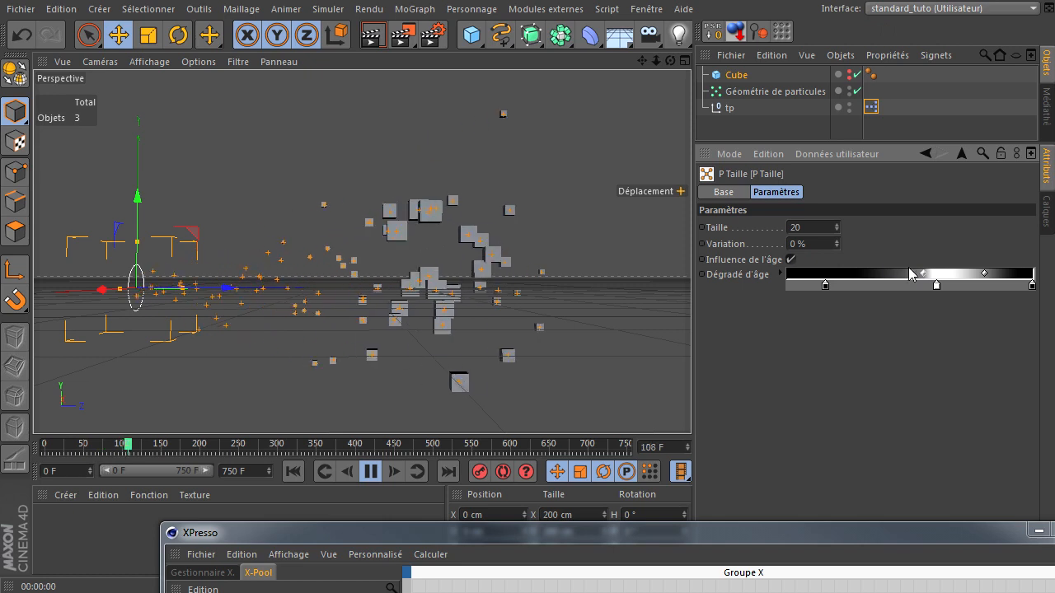
left_click_drag(923, 273, 876, 275)
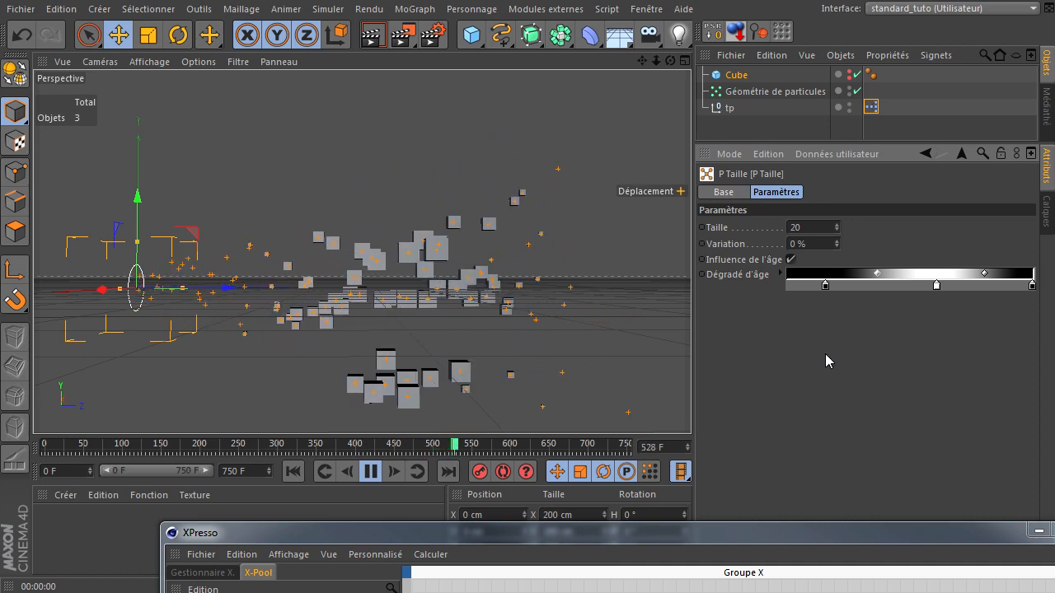
left_click_drag(825, 286, 788, 294)
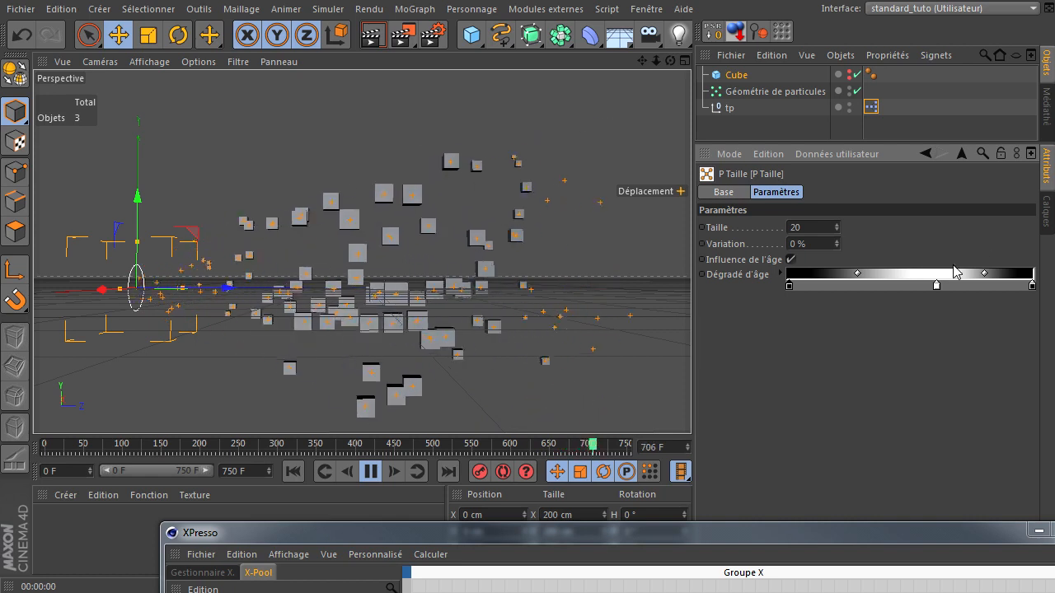
Pause the animation and examine the XPresso node graph alongside the P Taille node's age gradient settings
left_click(818, 230)
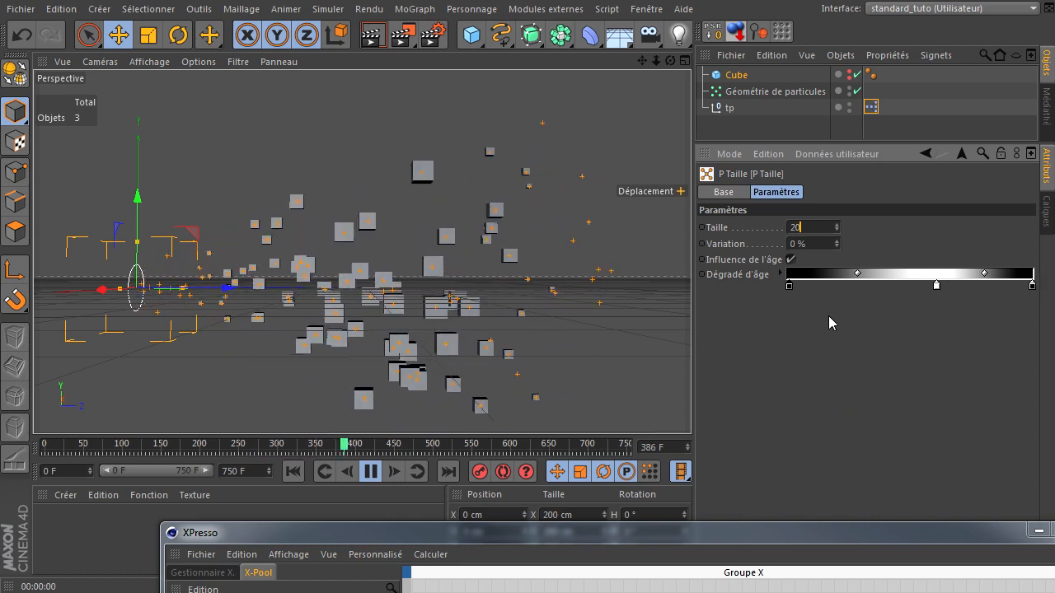
left_click(376, 477)
left_click_drag(405, 532, 318, 136)
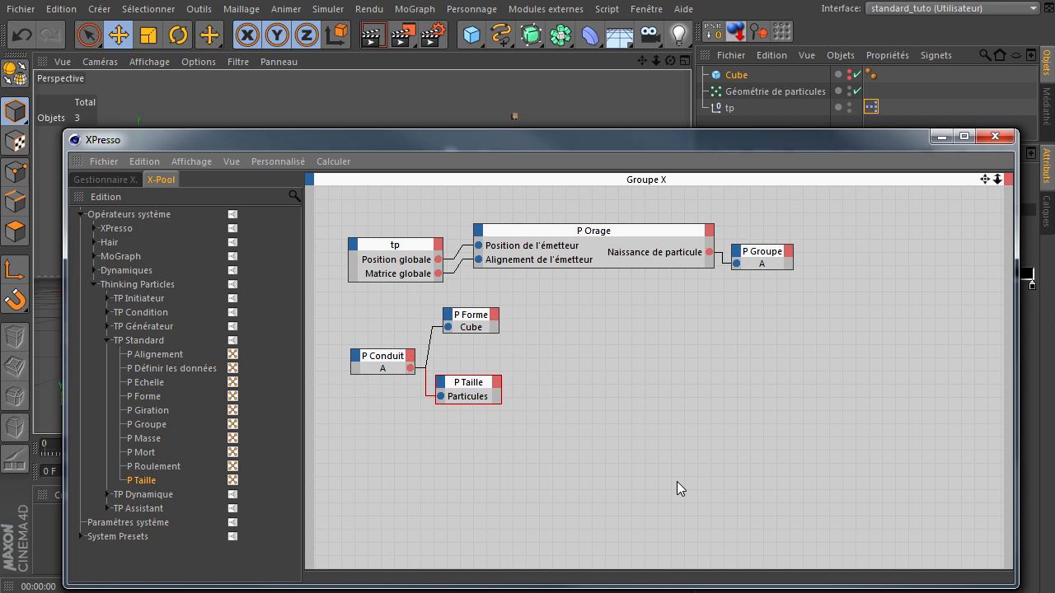
left_click_drag(634, 159, 700, 415)
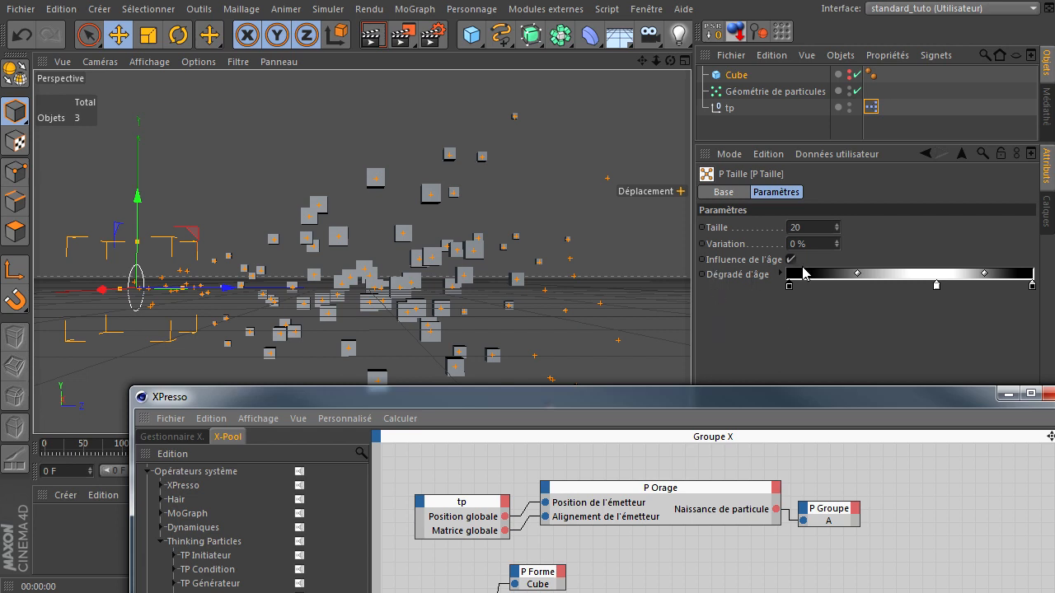
left_click_drag(695, 396, 606, 398)
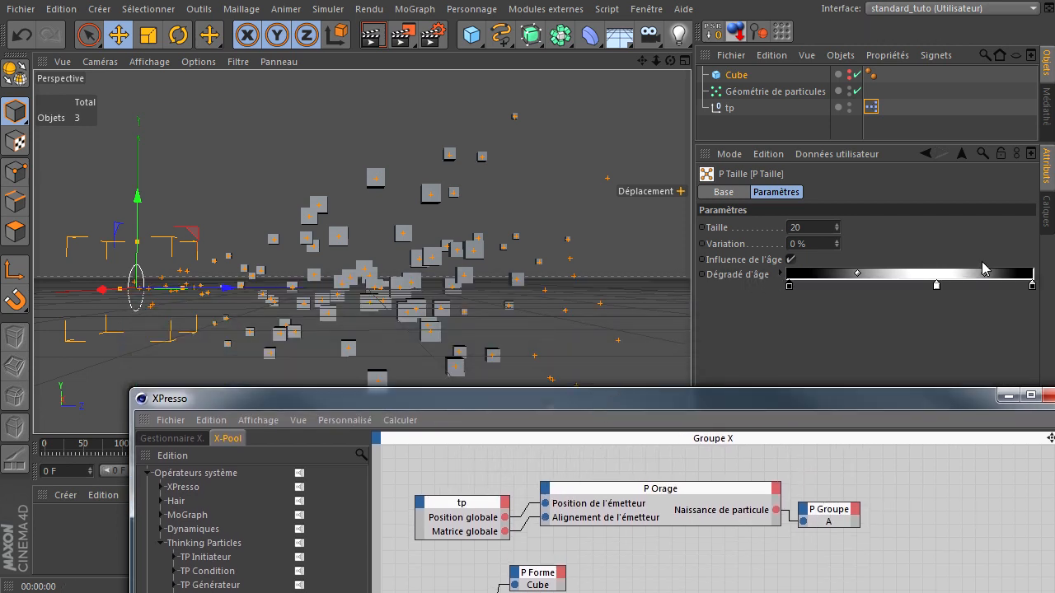
Add a Dégradé d'âge input port to the P Taille node and resize the node to fit its ports
left_click_drag(715, 404, 660, 112)
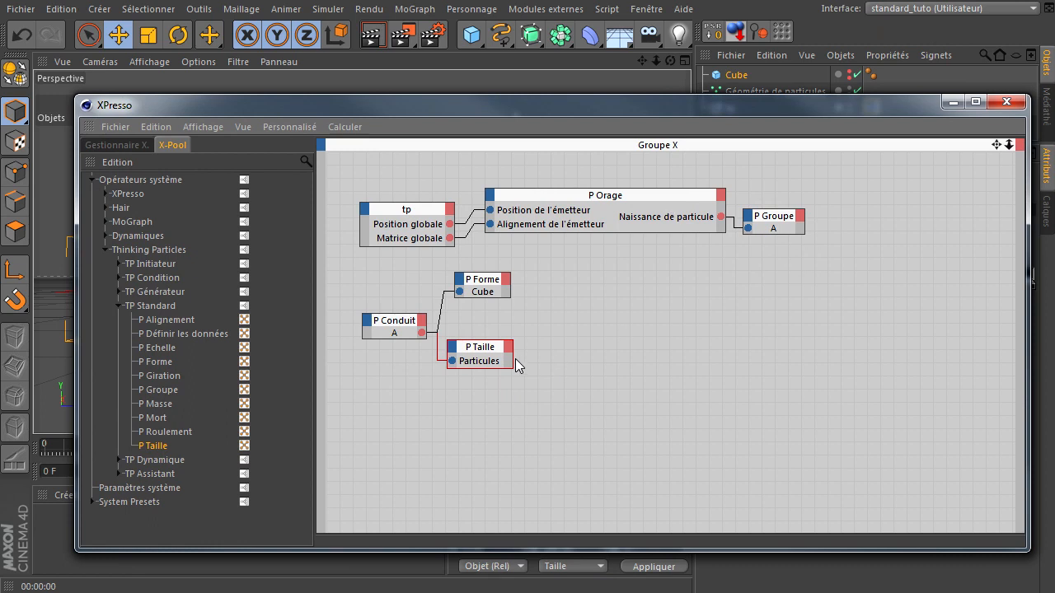
left_click(509, 353)
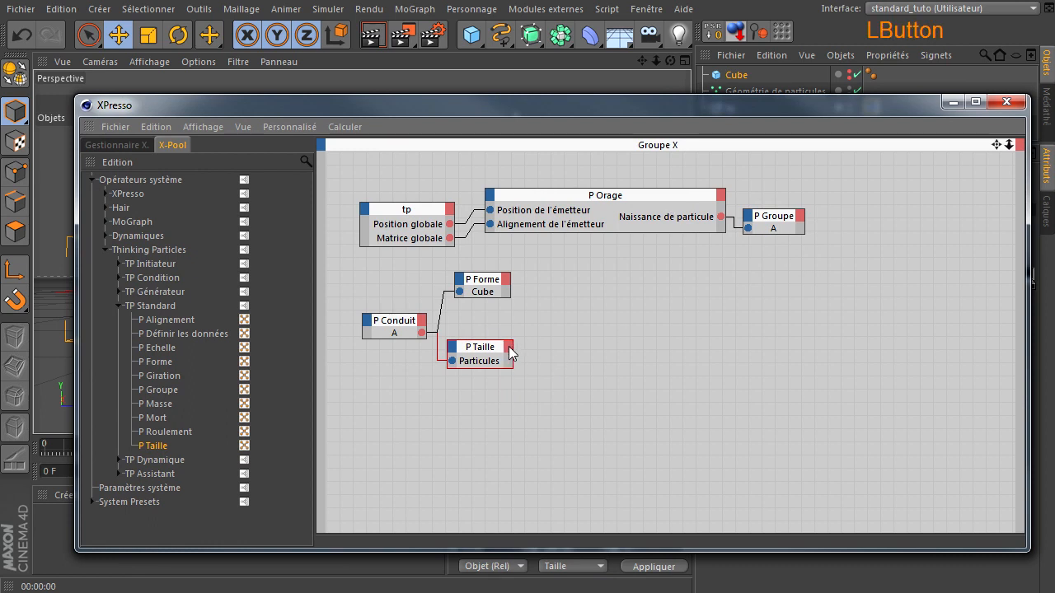
left_click(452, 352)
left_click(474, 374)
left_click_drag(490, 368, 492, 407)
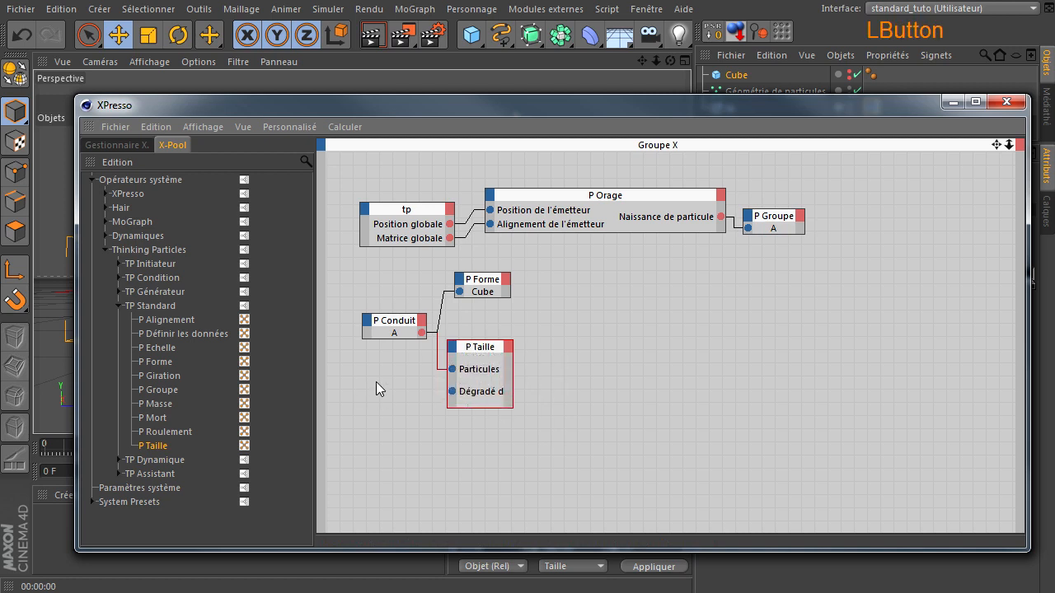
left_click(479, 349, "ctrl")
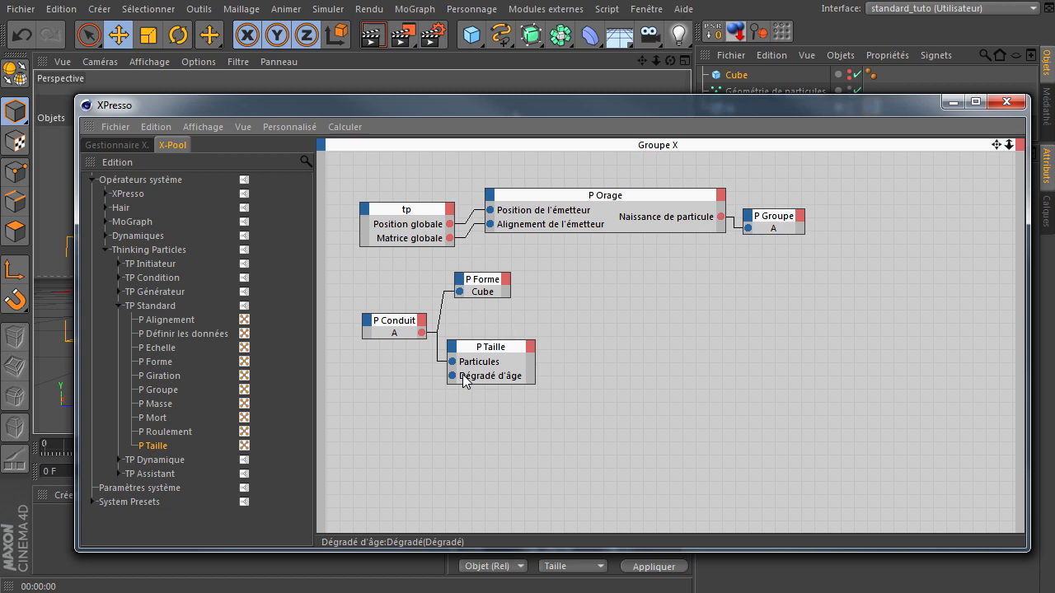
Move the P Taille node slightly so that it sits neatly beneath the P Forme node
left_click(530, 347)
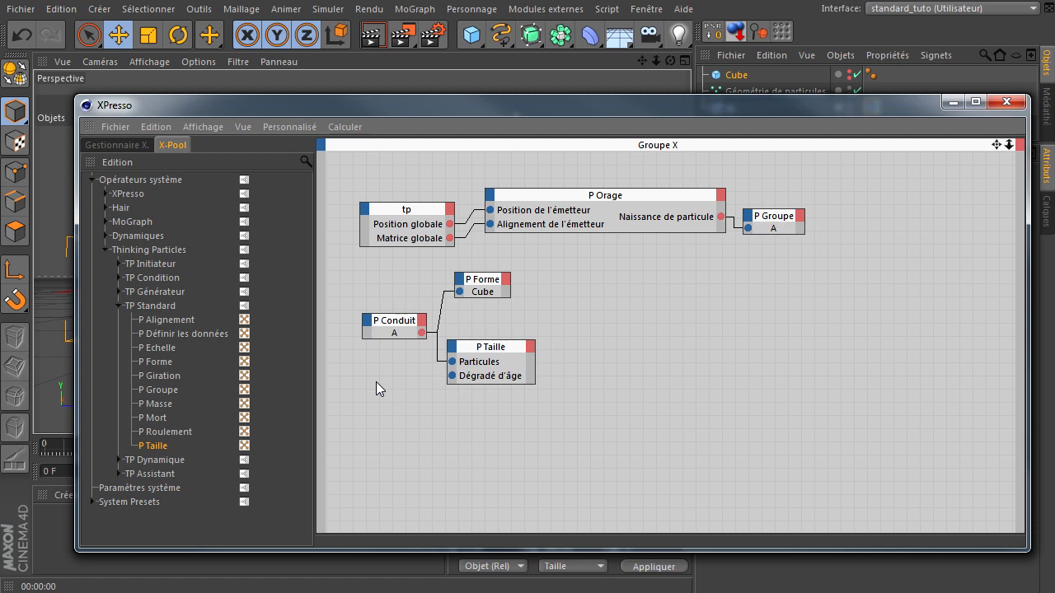
left_click(500, 360)
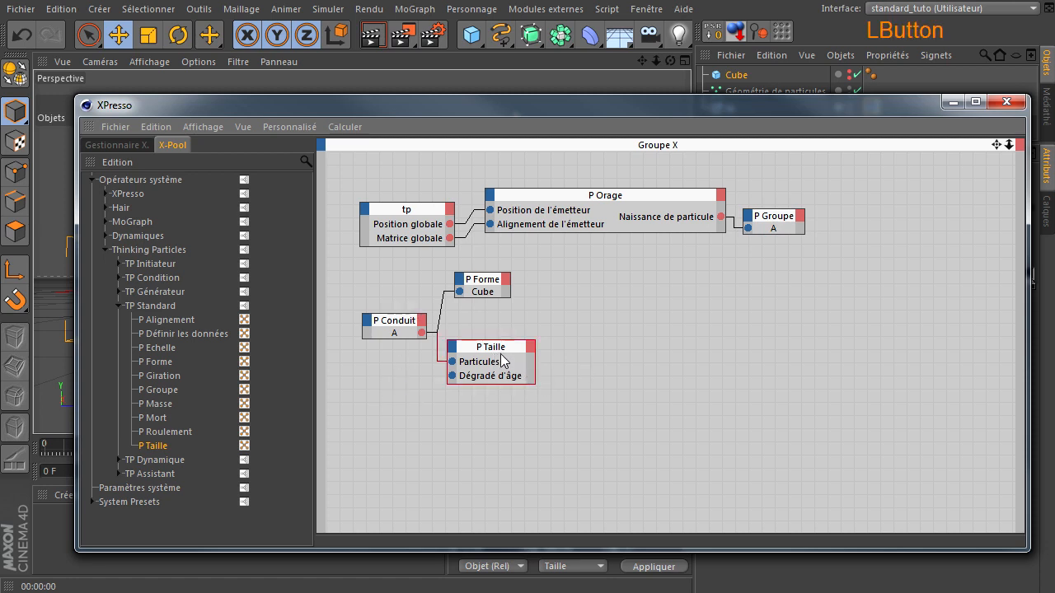
left_click_drag(502, 350, 511, 338)
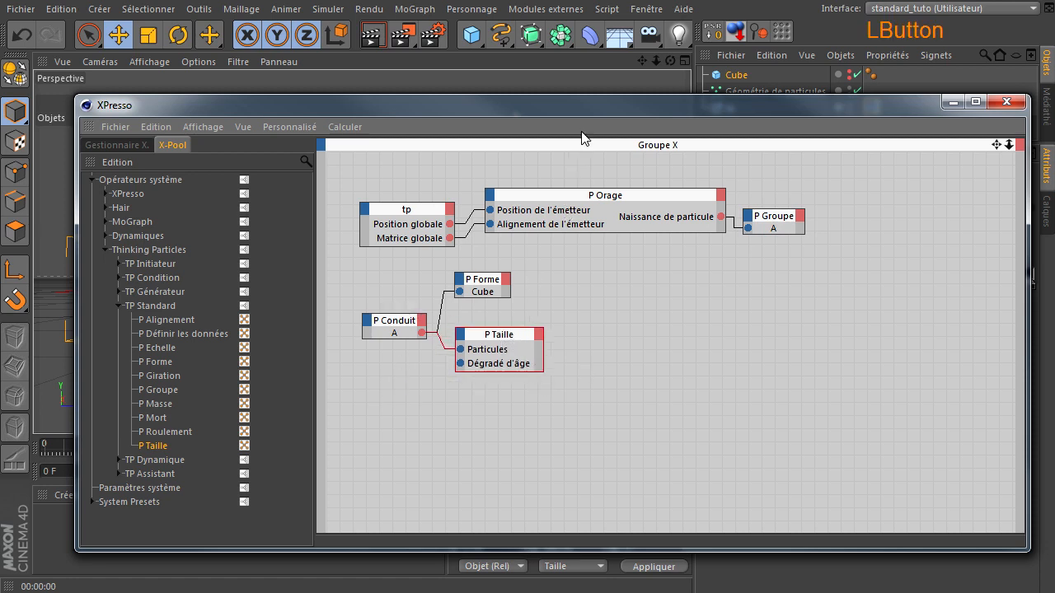
Uncover the viewport, replay the animation from the start, and pause it to examine the particles
left_click_drag(592, 108, 622, 448)
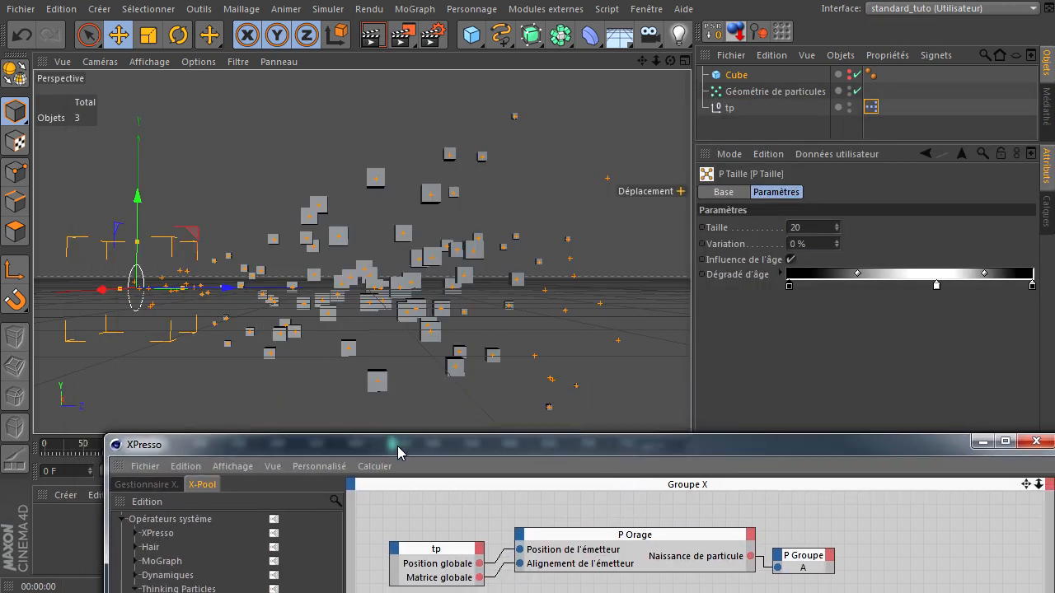
left_click_drag(397, 446, 379, 524)
left_click(294, 472)
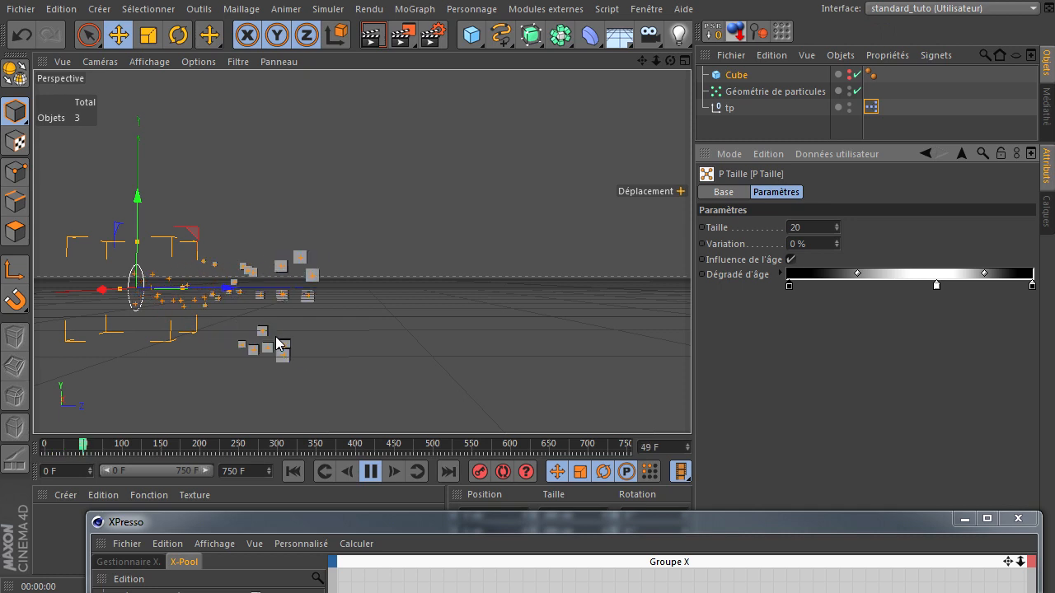
left_click(370, 471)
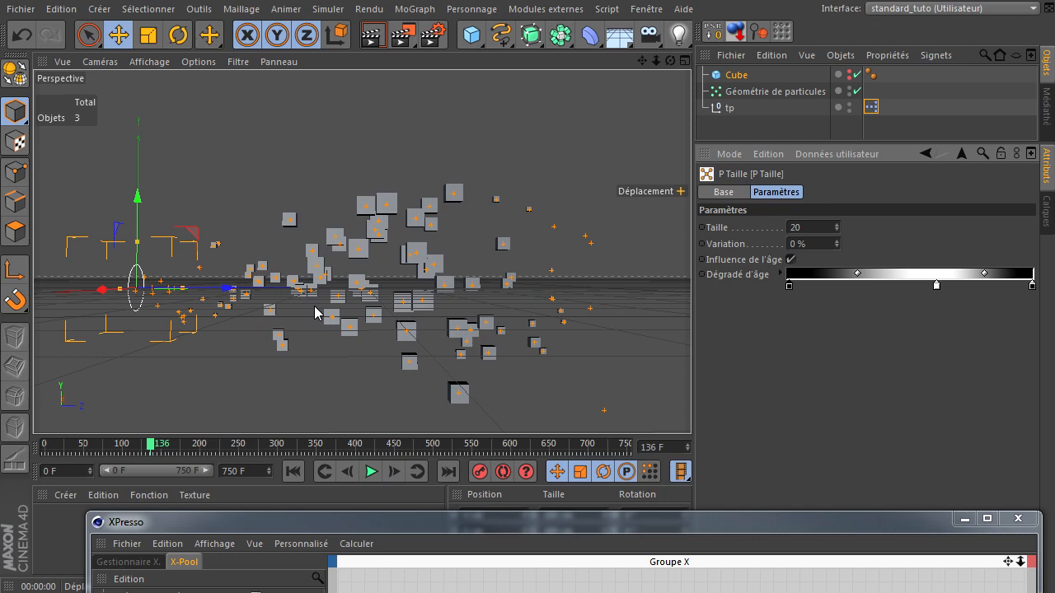
Orbit the perspective view to look down on the particles and display the cubes shaded with edge lines
left_click_drag(670, 62, 690, 404)
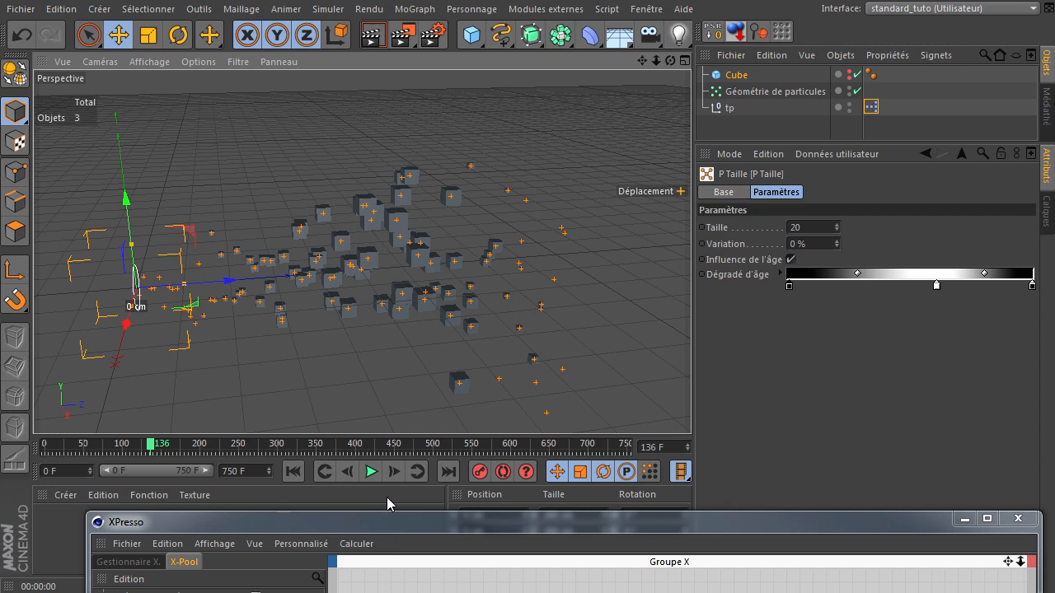
left_click(149, 62)
left_click(165, 104)
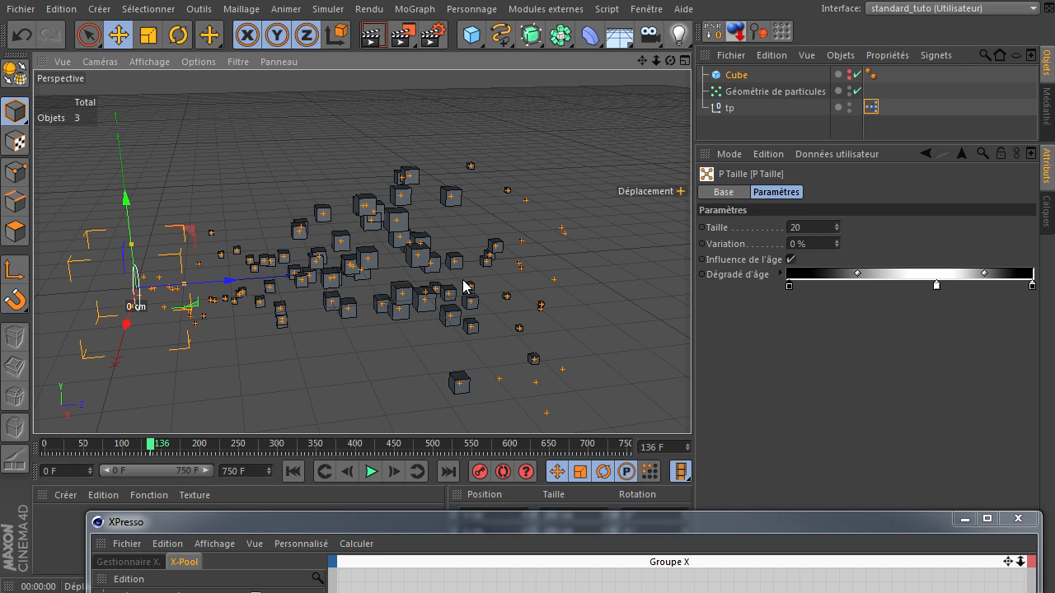
Bring the XPresso graph back into view and delete the P Taille node
left_click_drag(414, 524, 389, 114)
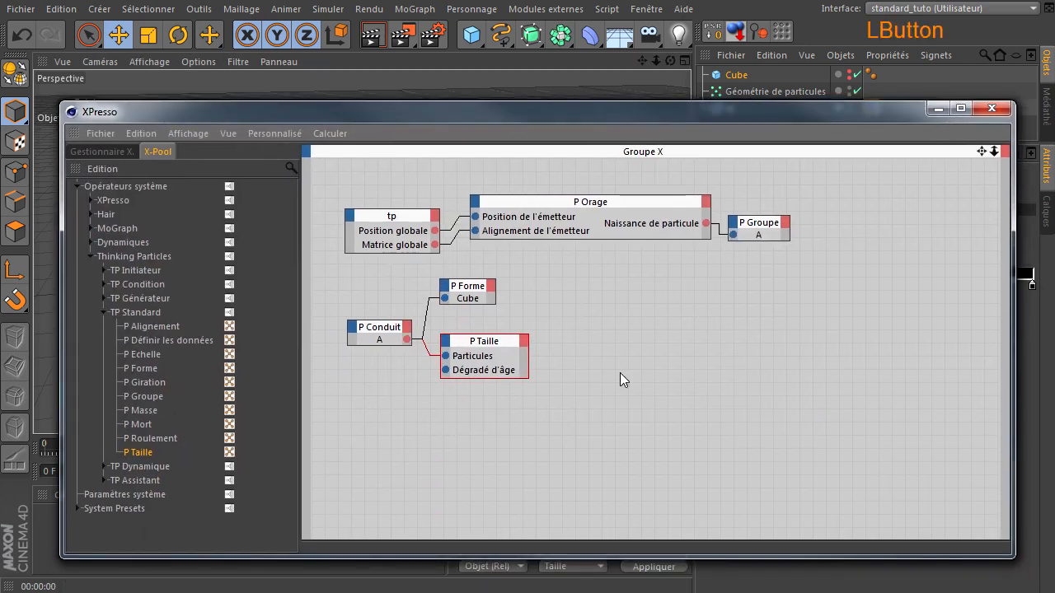
left_click(496, 340)
key("Delete")
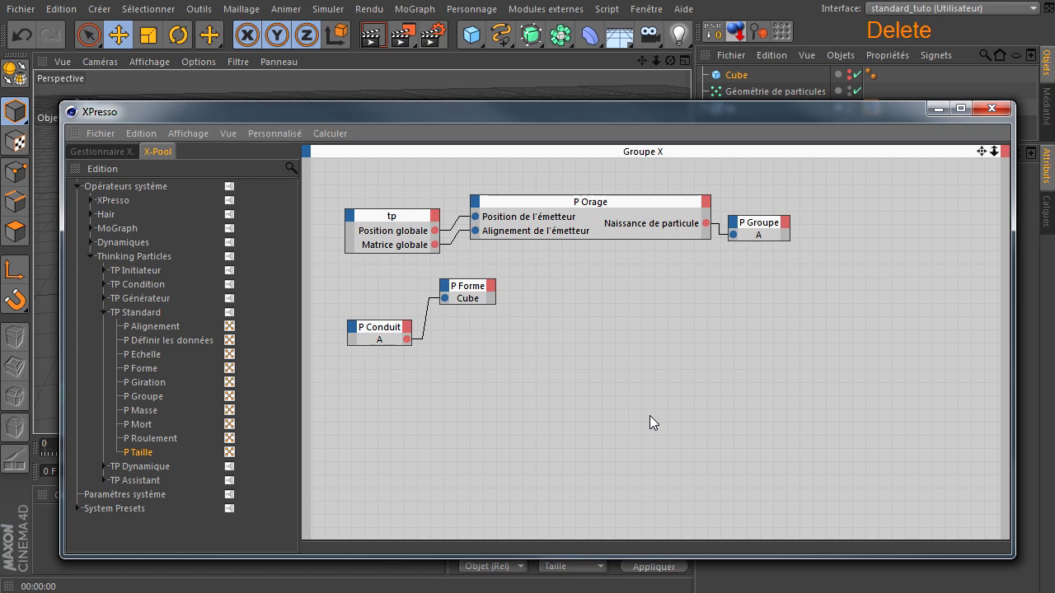
Add a P Echelle node below P Forme, feed it from P Conduit's group A output, and uncover the viewport and its parameters
left_click(140, 355)
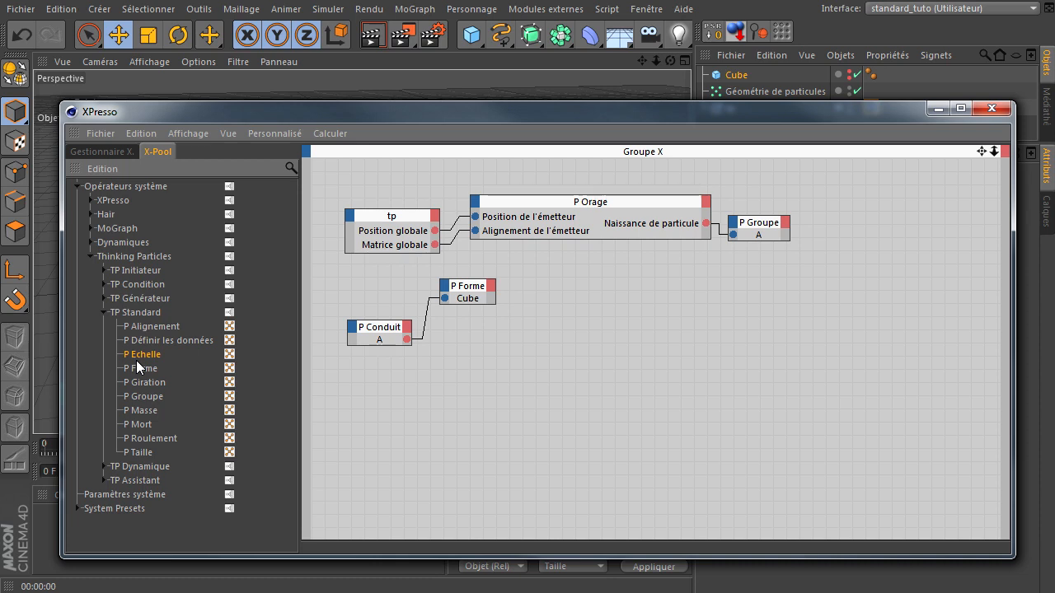
left_click_drag(137, 354, 597, 398)
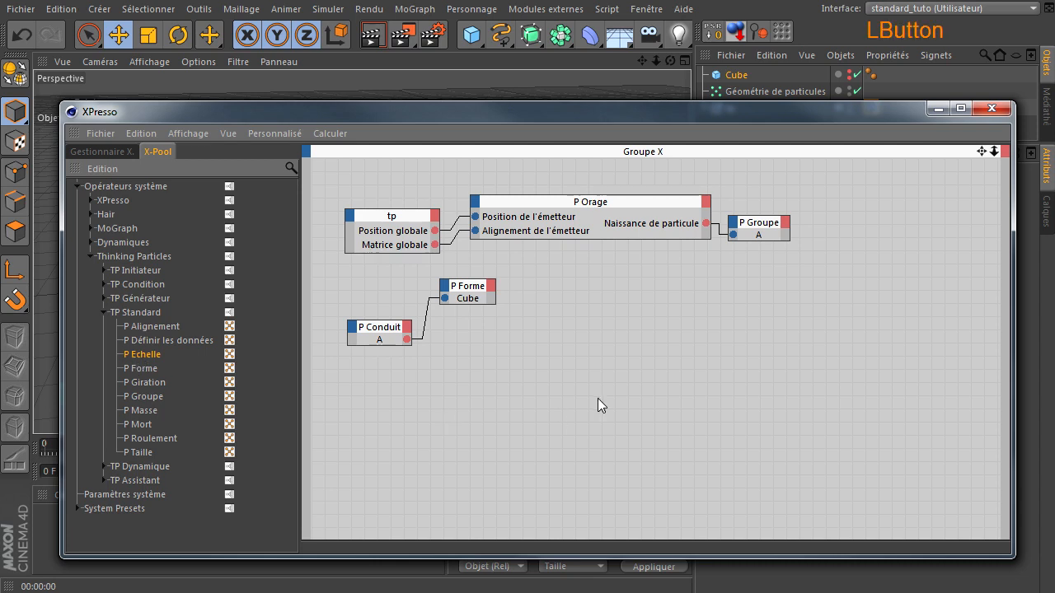
left_click_drag(518, 367, 407, 339)
left_click_drag(496, 364, 475, 365)
left_click_drag(543, 113, 594, 480)
Enable P Echelle's age influence, remove the intermediate white knot from its scale gradient, and disable the age influence again
left_click(836, 225)
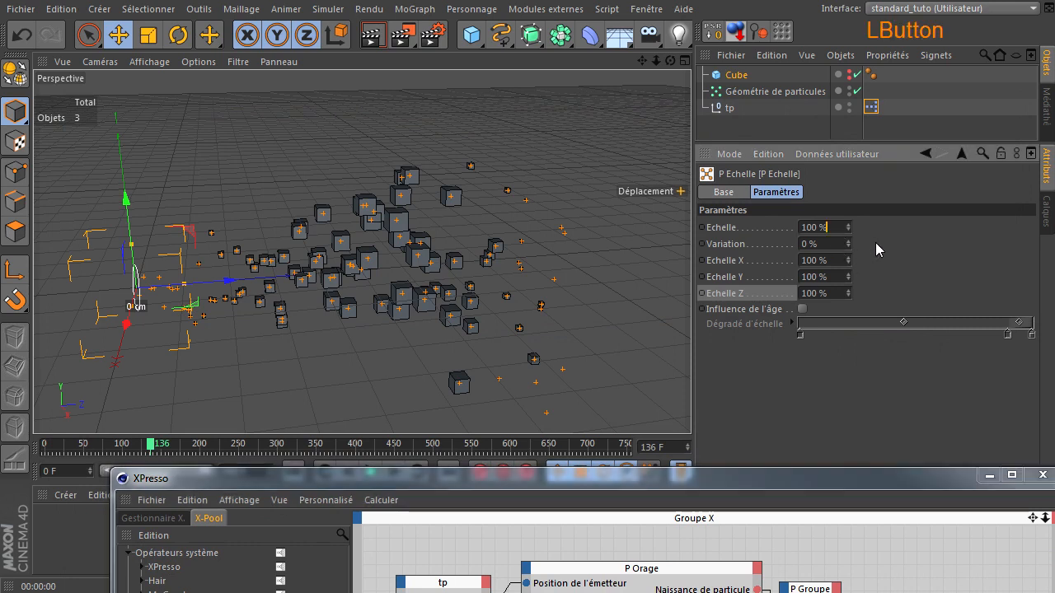
left_click(749, 229)
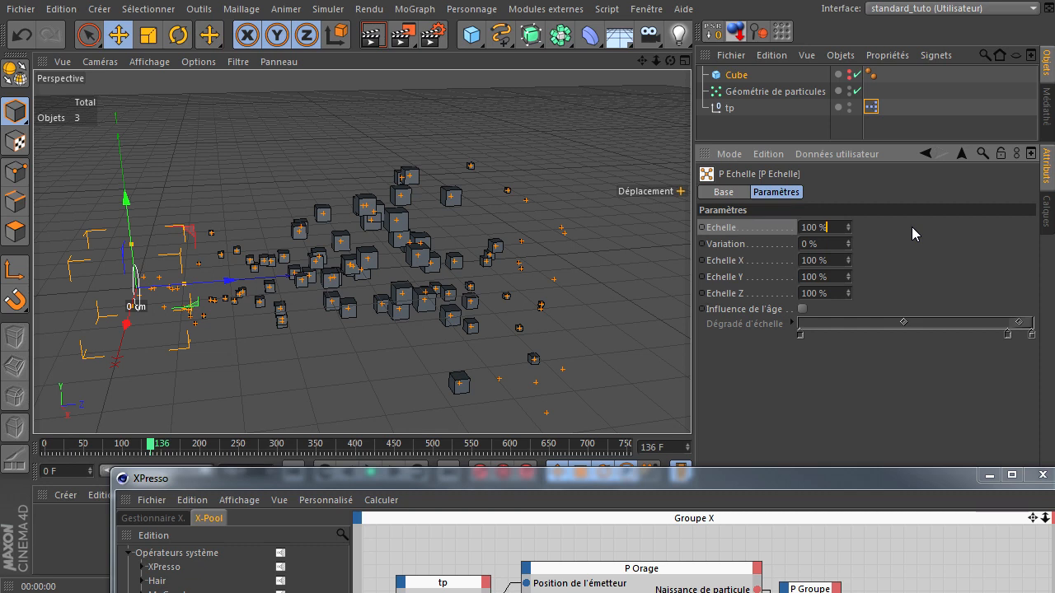
left_click(828, 244)
left_click(802, 308)
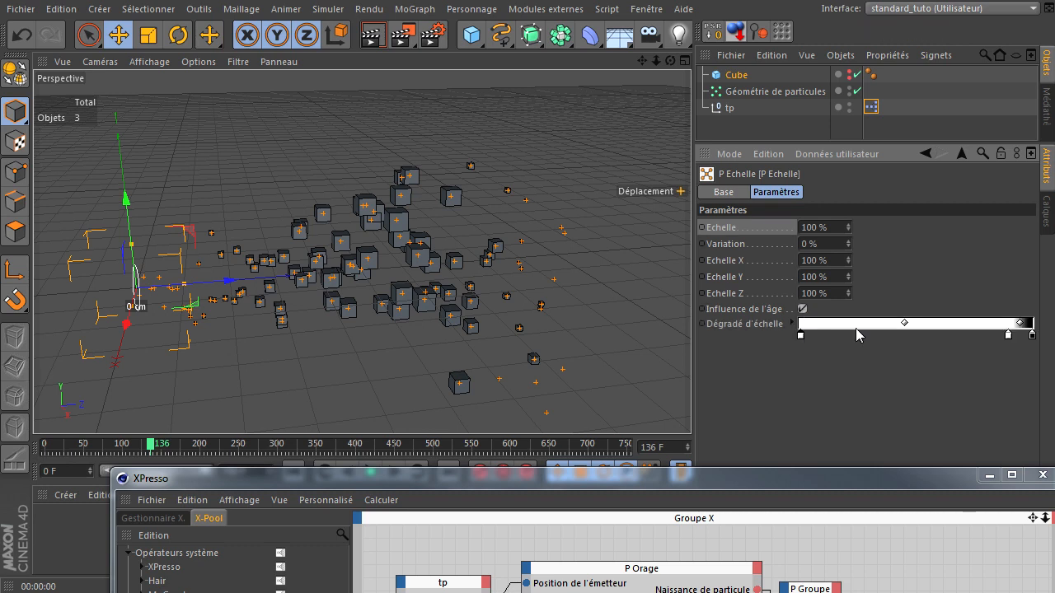
left_click_drag(1010, 333, 972, 405)
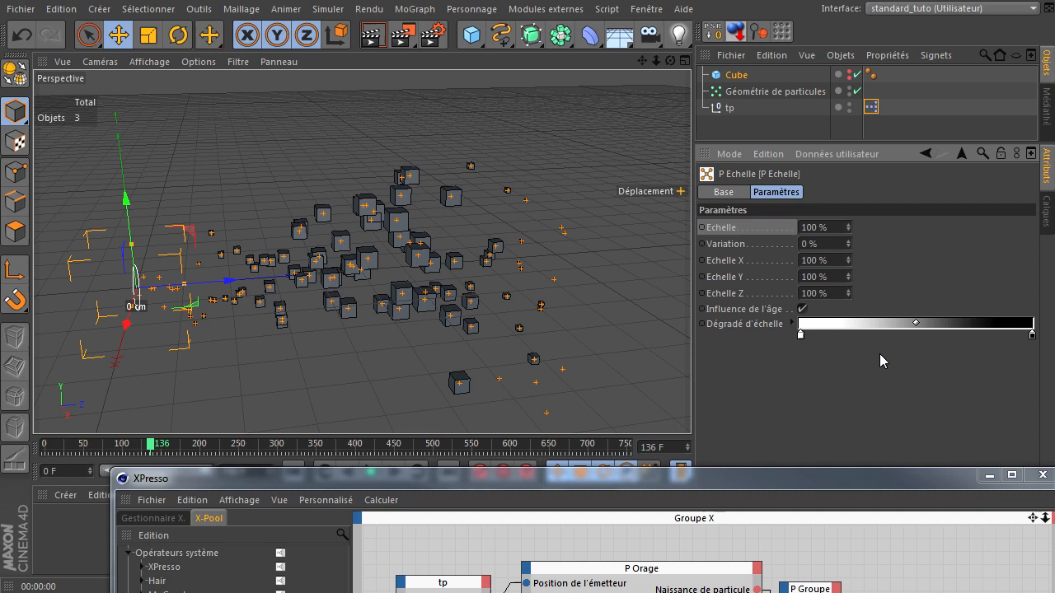
left_click(804, 307)
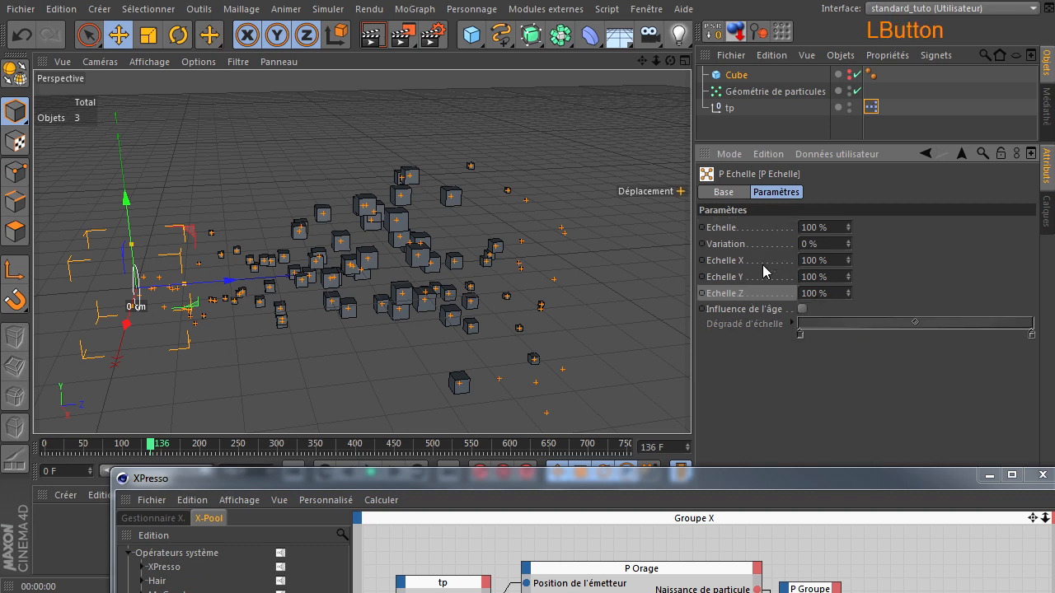
Set P Echelle's Echelle Z to 200 % and replay the animation from the start
left_click(837, 261)
left_click(834, 293)
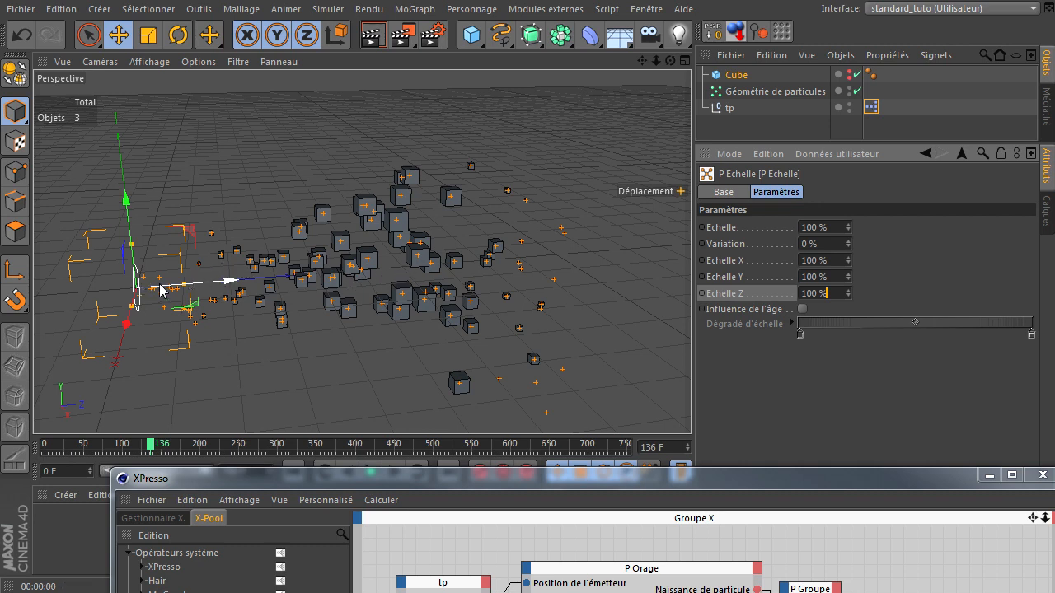
left_click_drag(829, 294, 705, 301)
type("200")
left_click(909, 277)
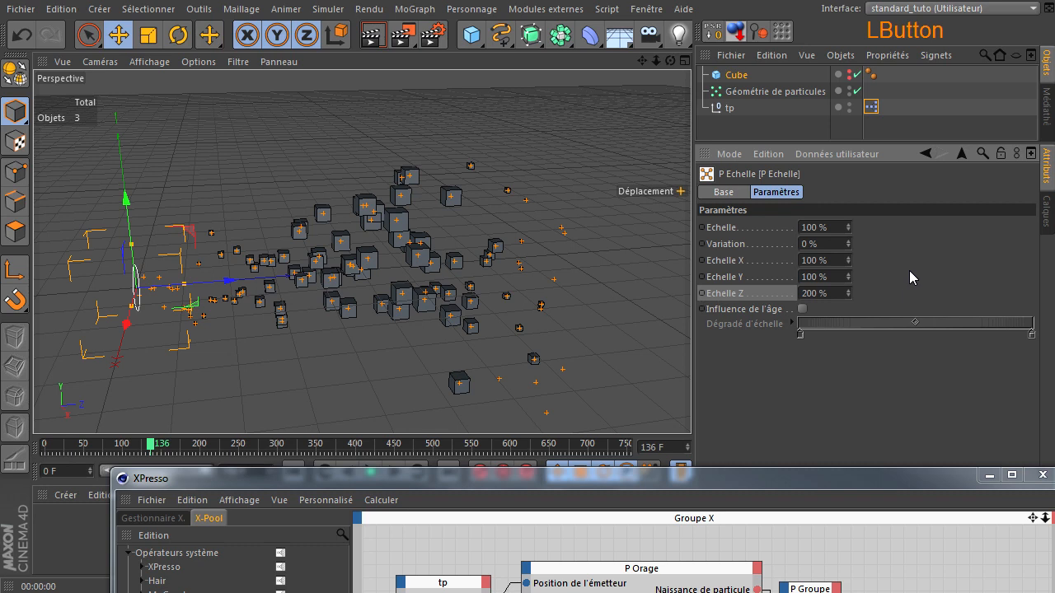
left_click_drag(342, 478, 336, 514)
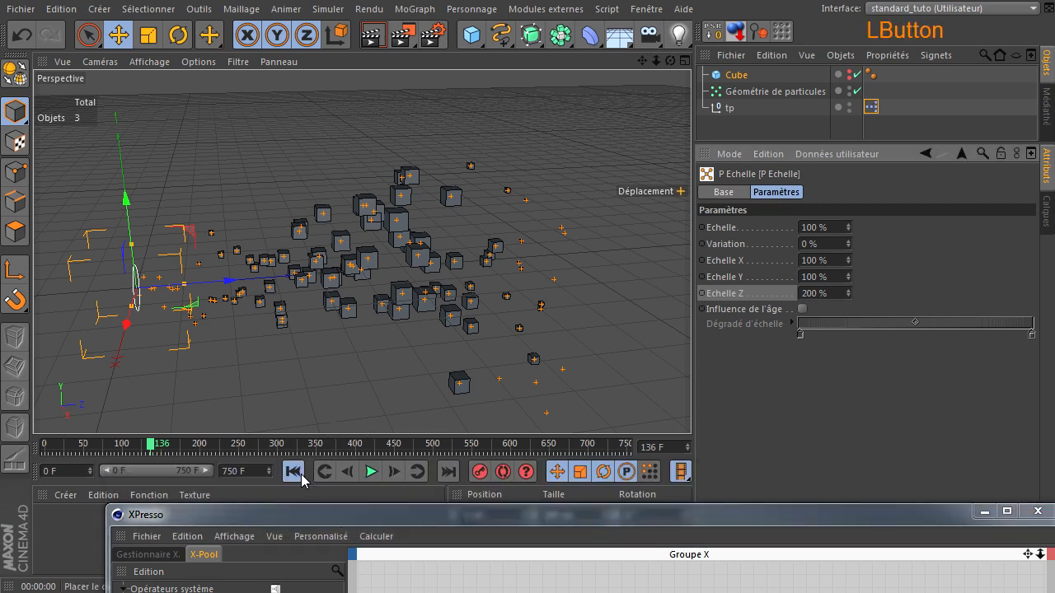
left_click(293, 472)
left_click(371, 471)
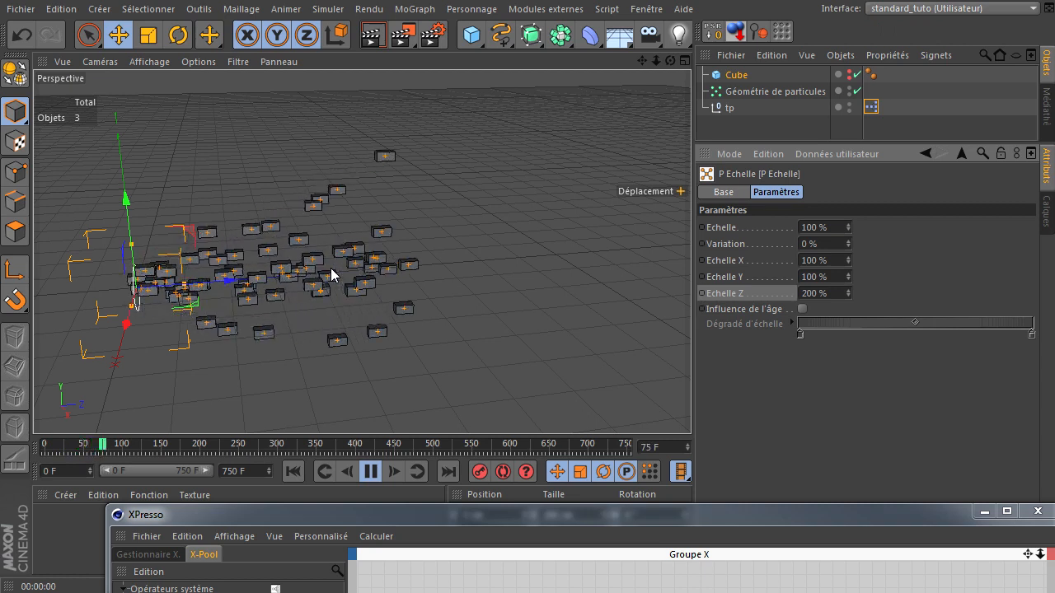
Enable P Echelle's age influence and reverse the scale gradient so it runs from black at birth to white
left_click(839, 294)
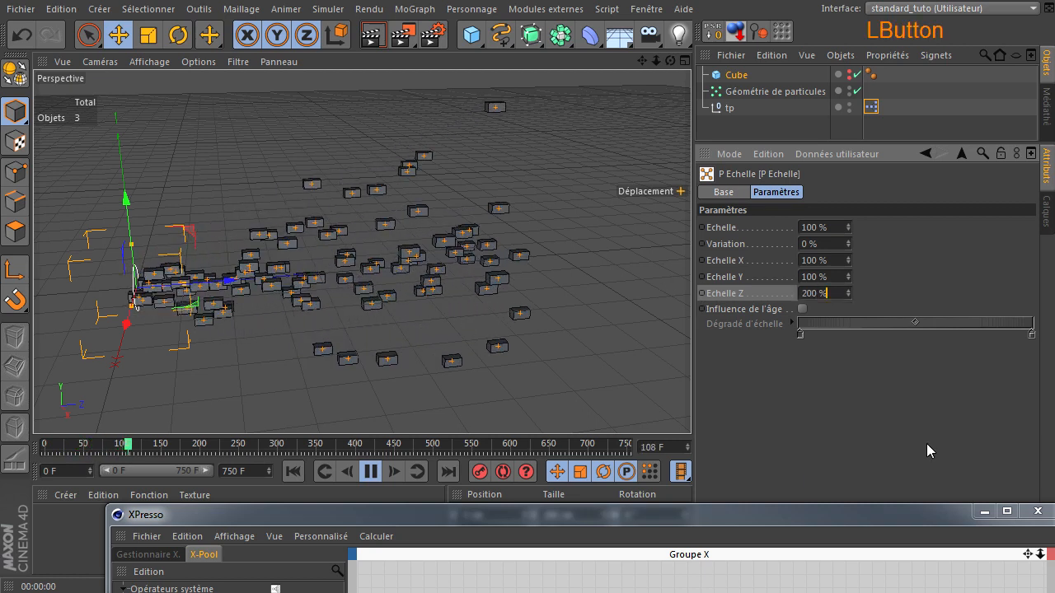
left_click(801, 308)
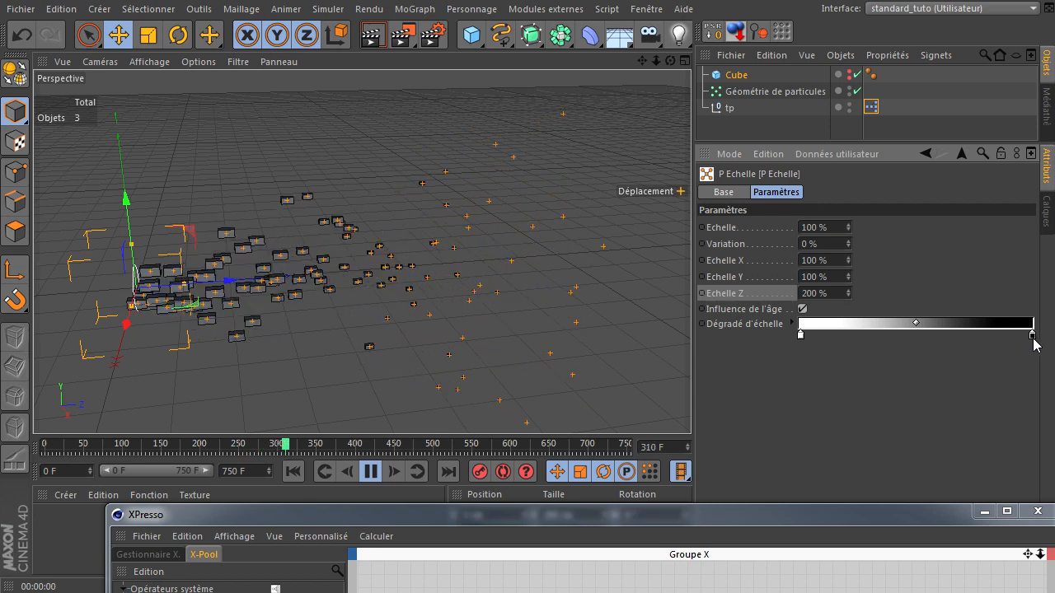
left_click_drag(1033, 335, 868, 336)
left_click_drag(800, 336, 1037, 338)
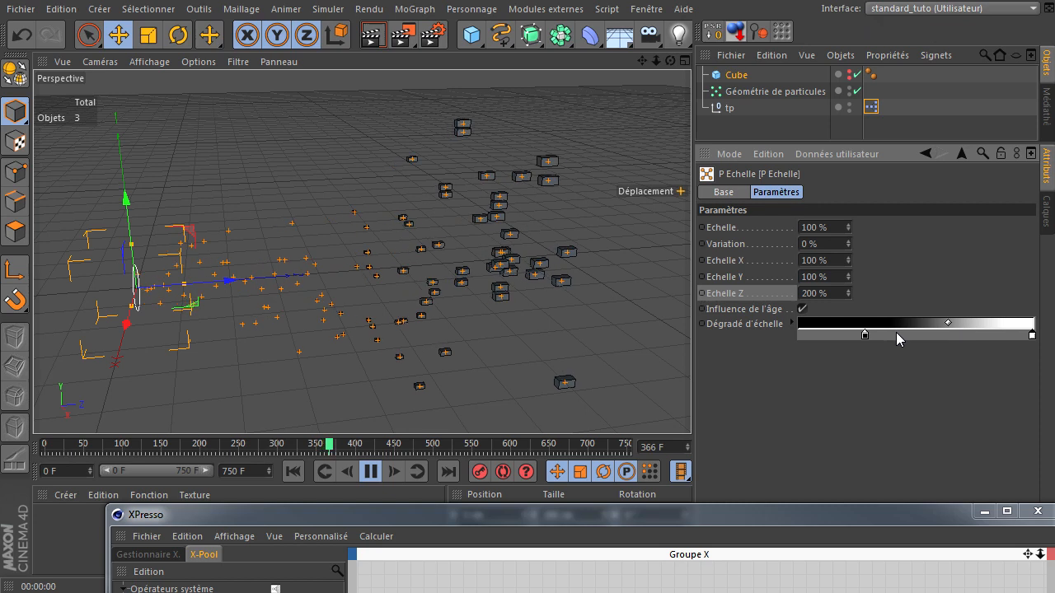
left_click_drag(864, 335, 753, 353)
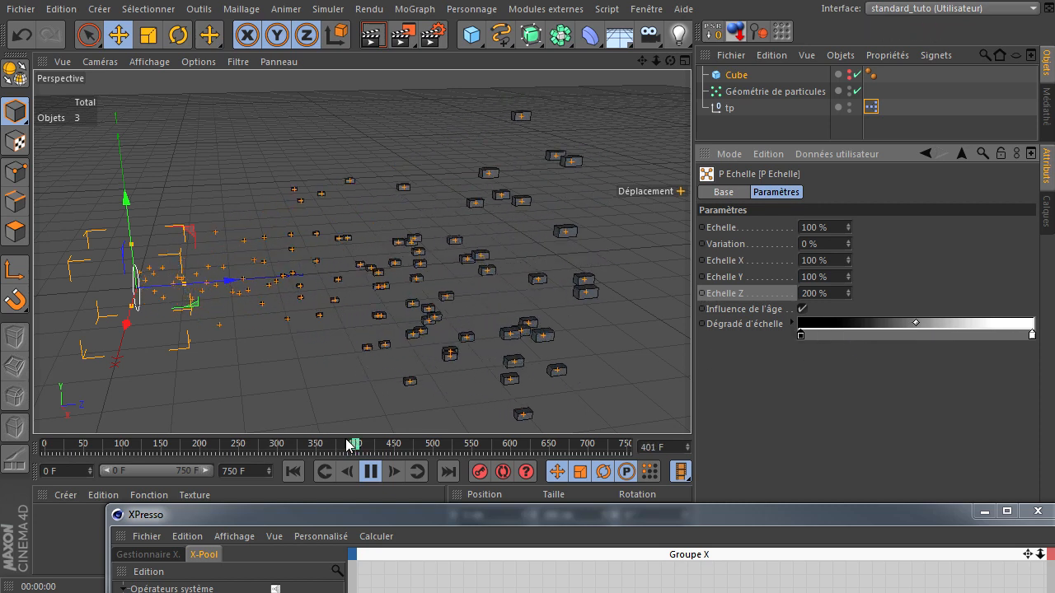
Replay the animation from the start, pause it partway, and render the view to examine the growing particles
left_click(293, 471)
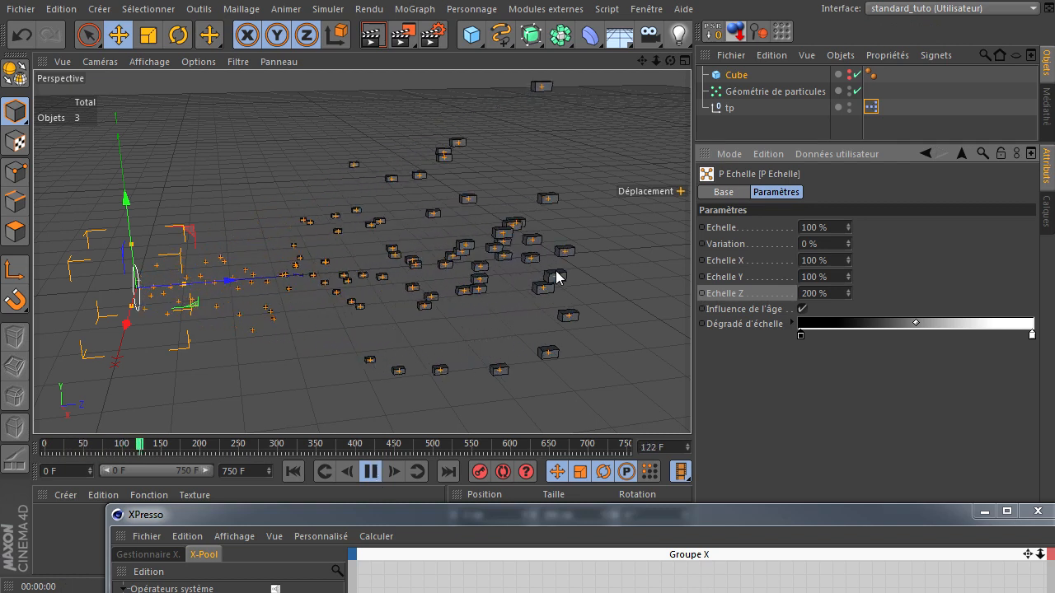
left_click(370, 470)
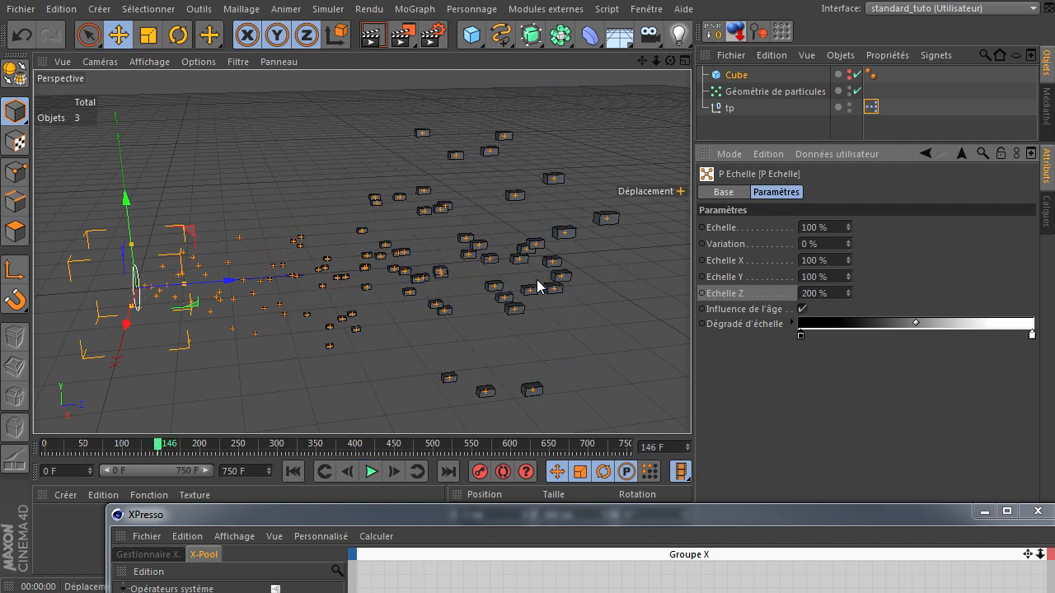
left_click(372, 35)
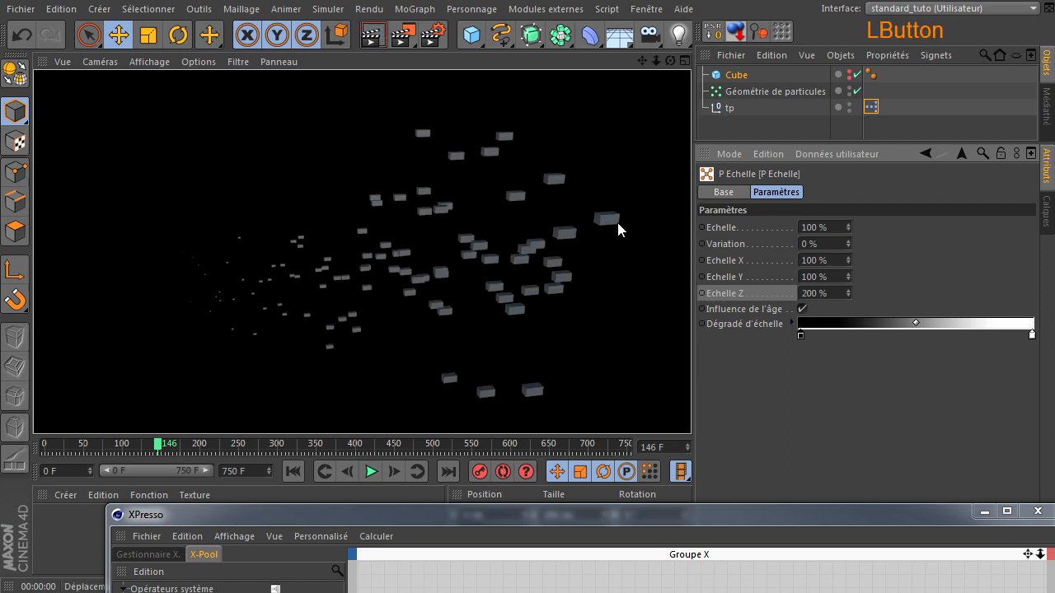
Set P Echelle's Echelle X and Echelle Y to 10 % and replay the animation from the start
left_click(825, 261)
left_click(829, 277)
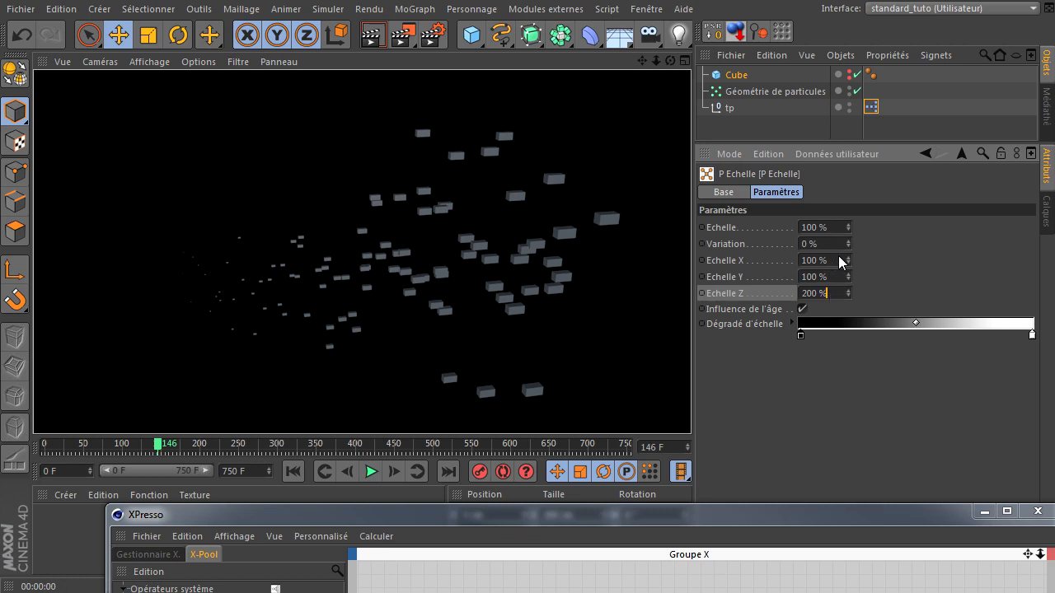
left_click(827, 261)
type("10")
key("Tab")
type("10")
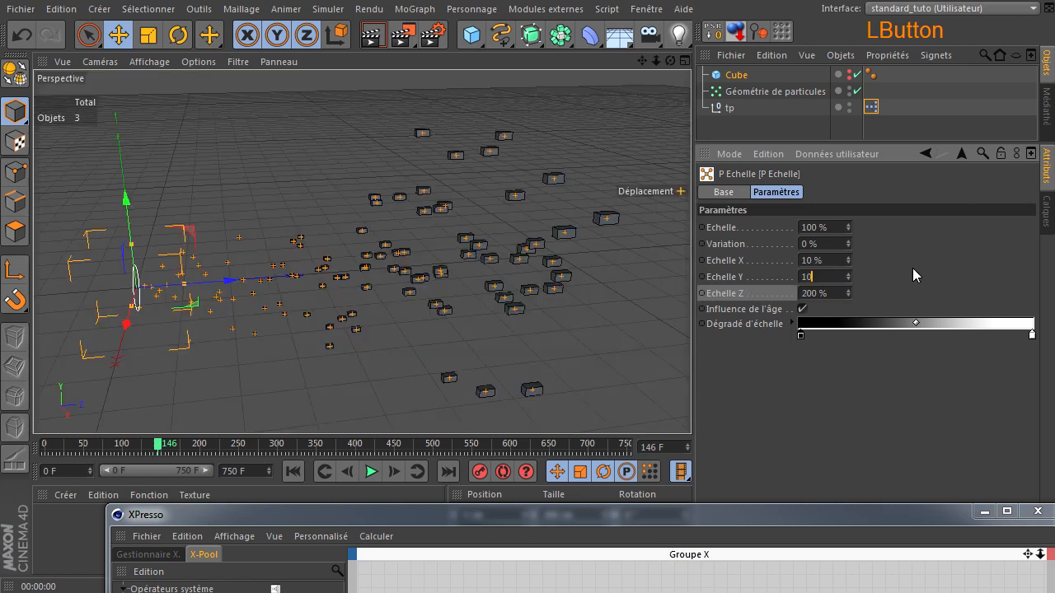
left_click(294, 471)
left_click(371, 472)
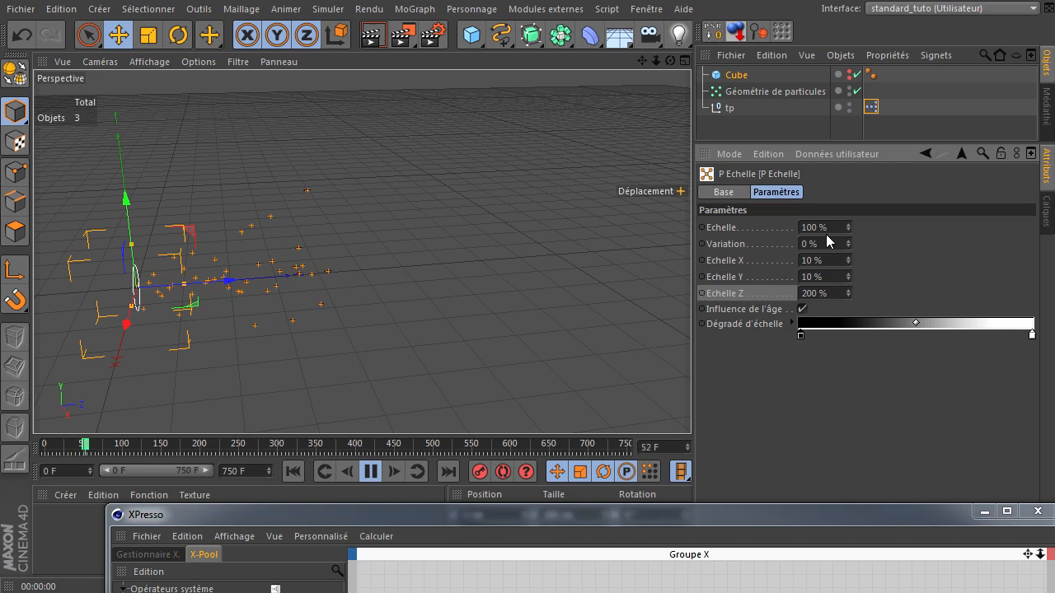
Set P Echelle's overall Echelle to 200 %, pause the playback, and render the view
left_click_drag(828, 229, 764, 230)
type("200")
key("Return")
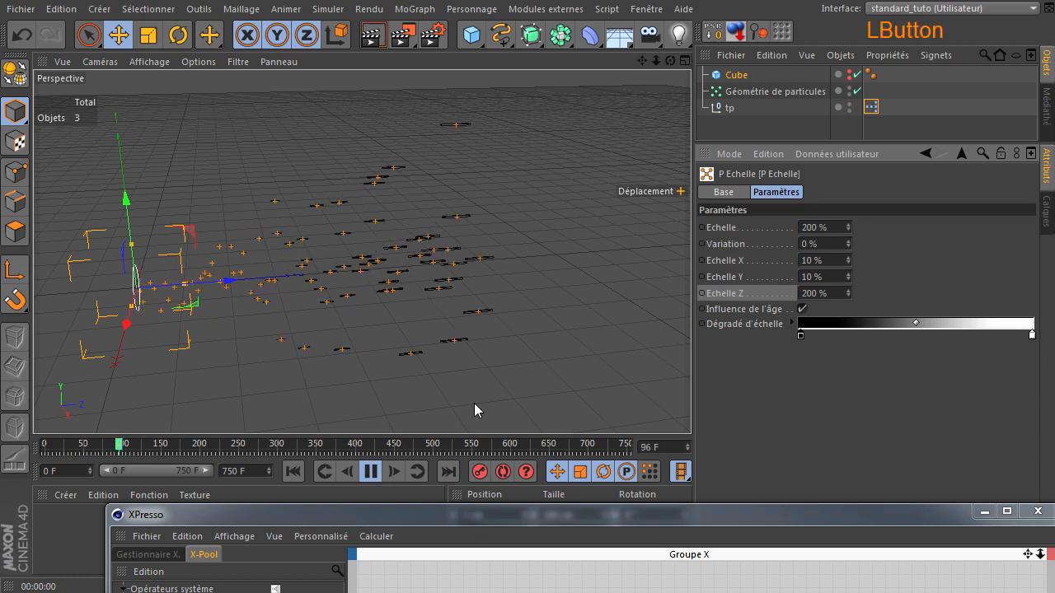
left_click(371, 471)
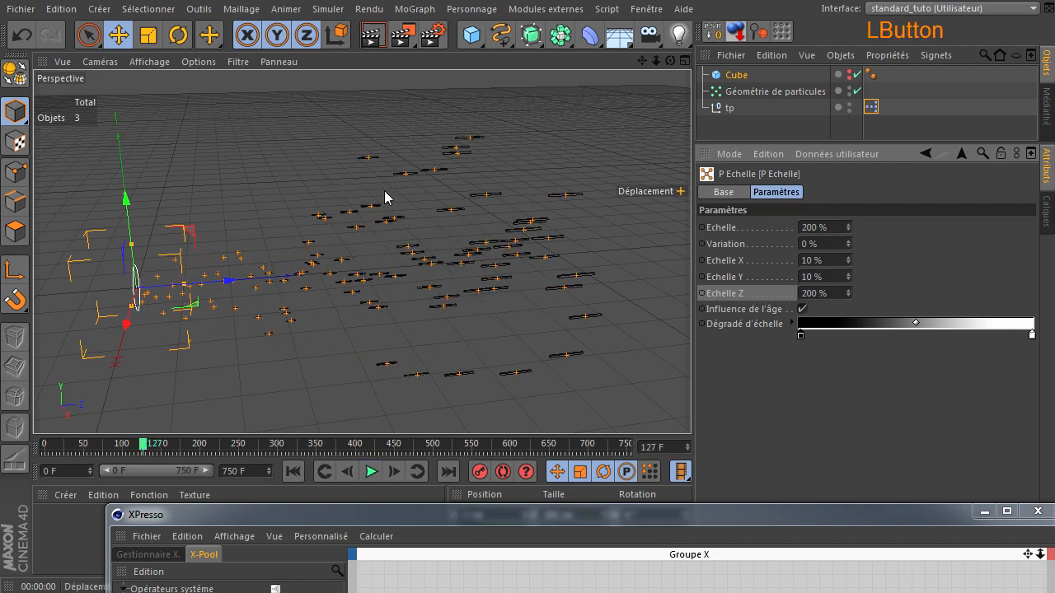
left_click(372, 35)
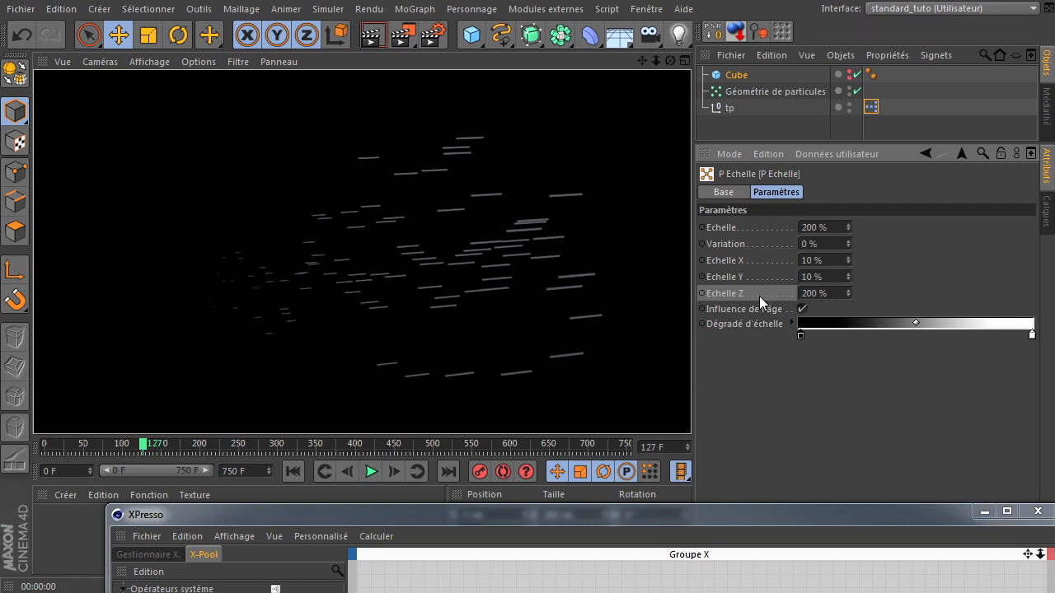
Place the black and white gradient knots side by side near the middle for an abrupt change, and replay the animation
left_click_drag(797, 335, 907, 339)
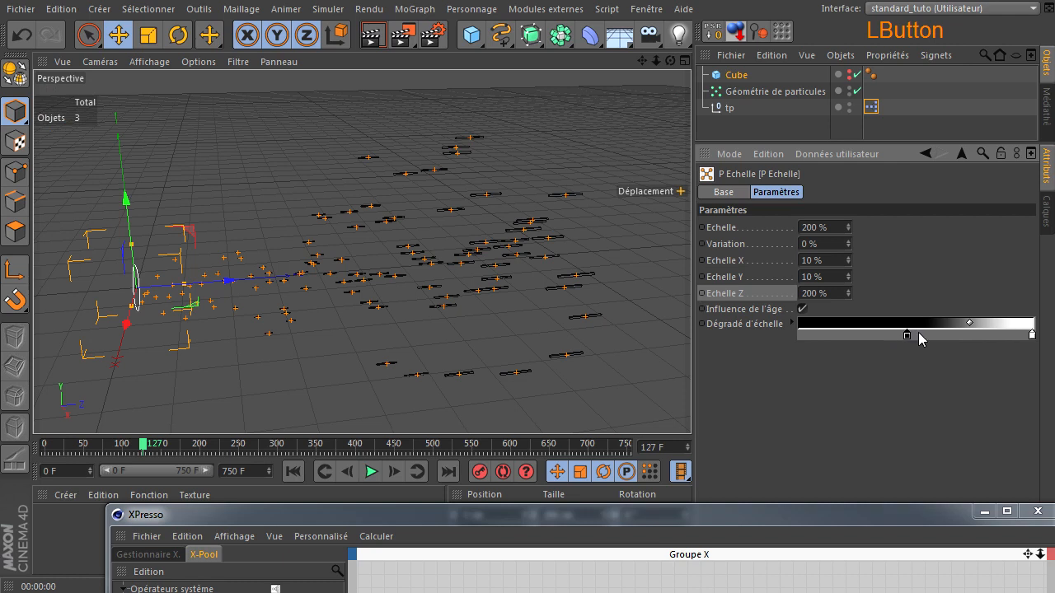
left_click(1030, 336)
left_click_drag(1028, 336, 920, 341)
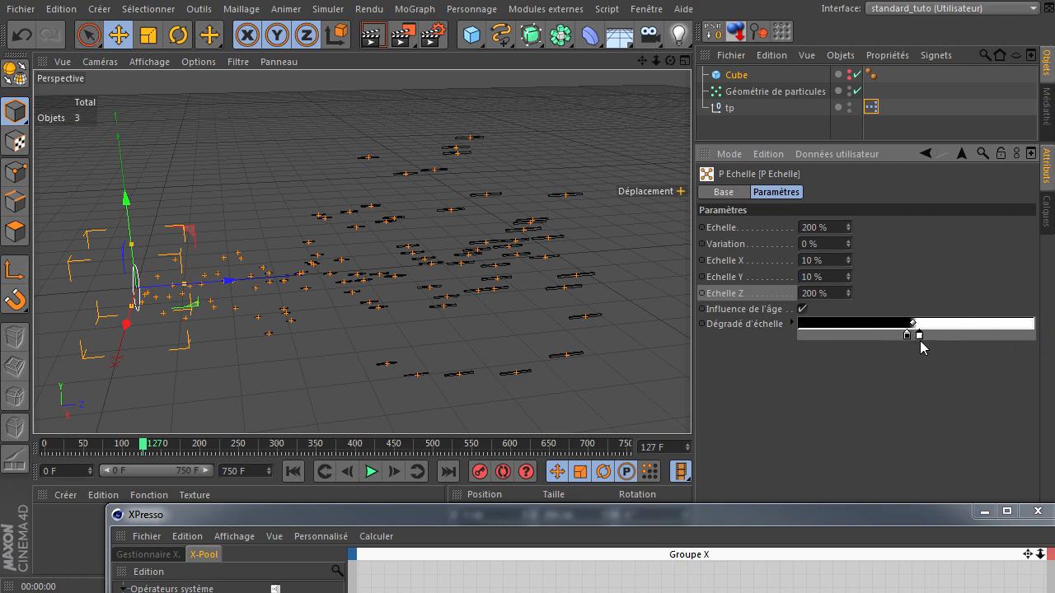
left_click(304, 472)
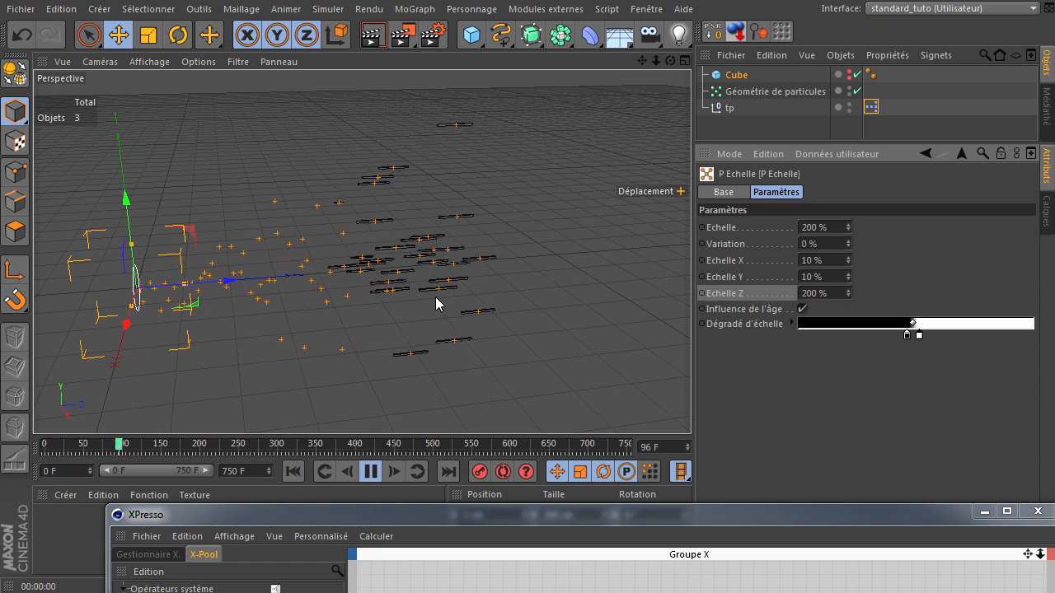
Invert the gradient by moving the black knot just past the white one, pause the playback, and render the view
left_click_drag(908, 335, 929, 341)
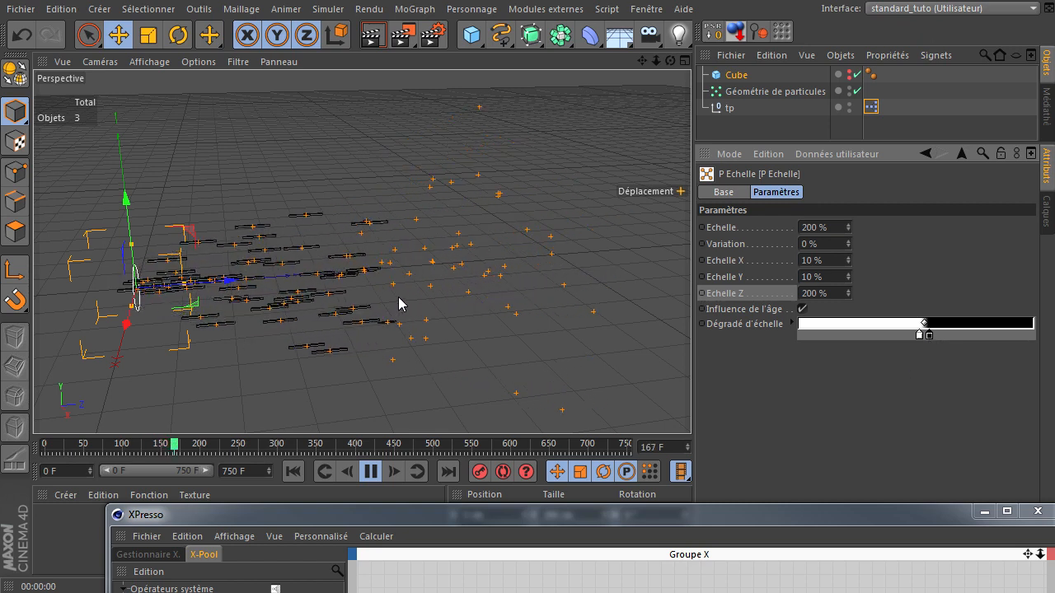
left_click(370, 470)
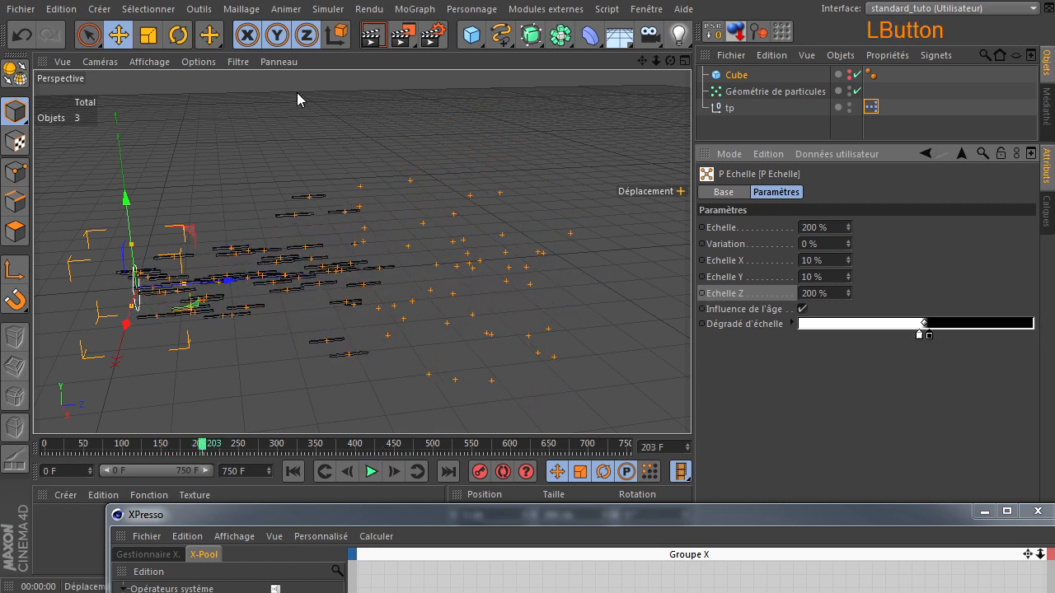
left_click(372, 35)
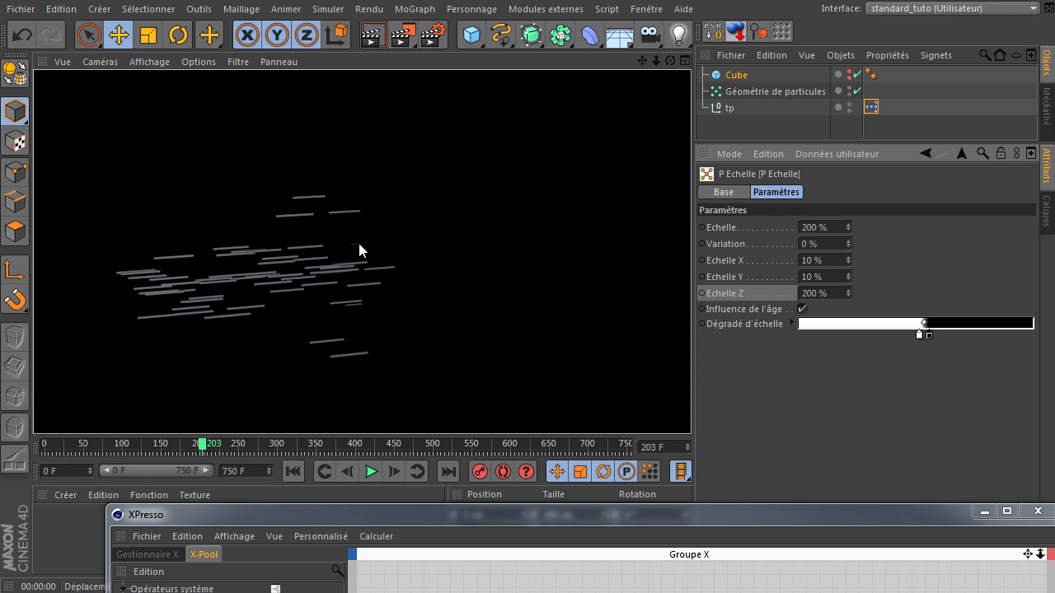
Resume playback, set P Echelle's Echelle X and Echelle Y to 100 %, and pause to compare the axis scales
left_click(370, 472)
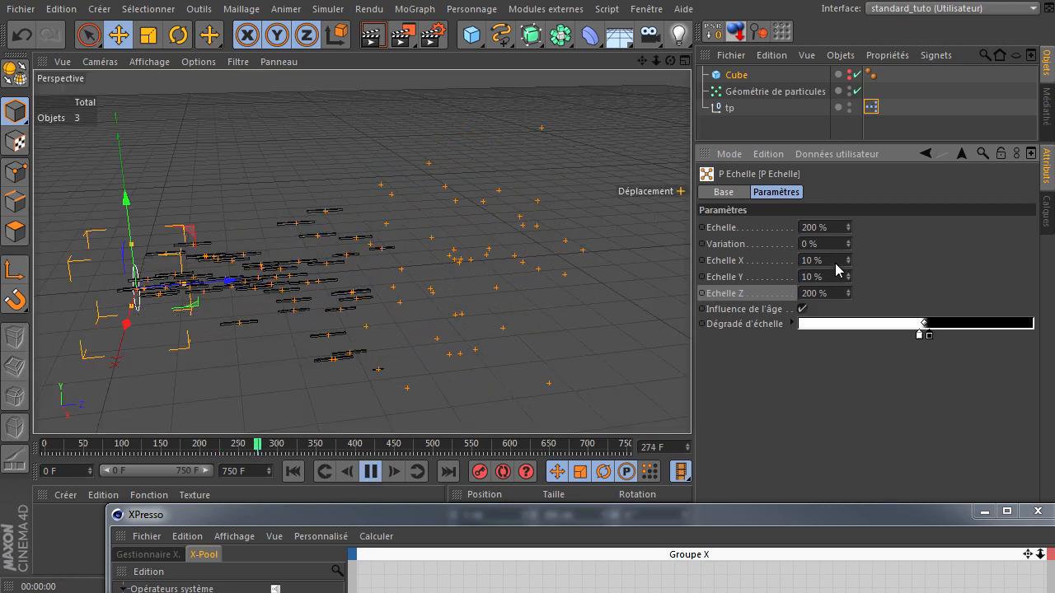
double_click(835, 262)
type("100")
double_click(817, 278)
type("100")
key("Return")
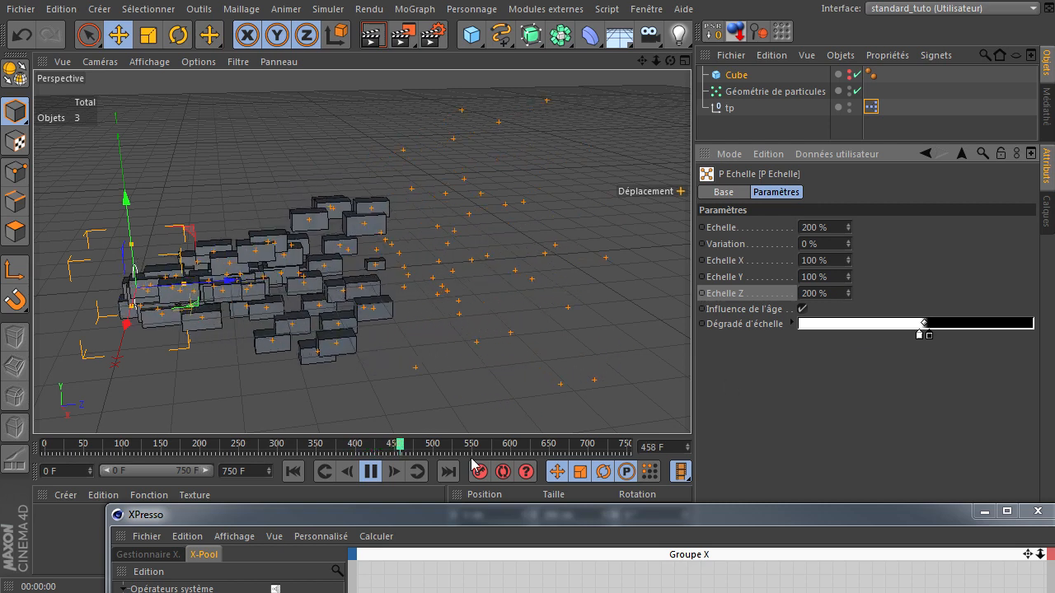
left_click(373, 474)
left_click(736, 261)
left_click(736, 277)
left_click(733, 295)
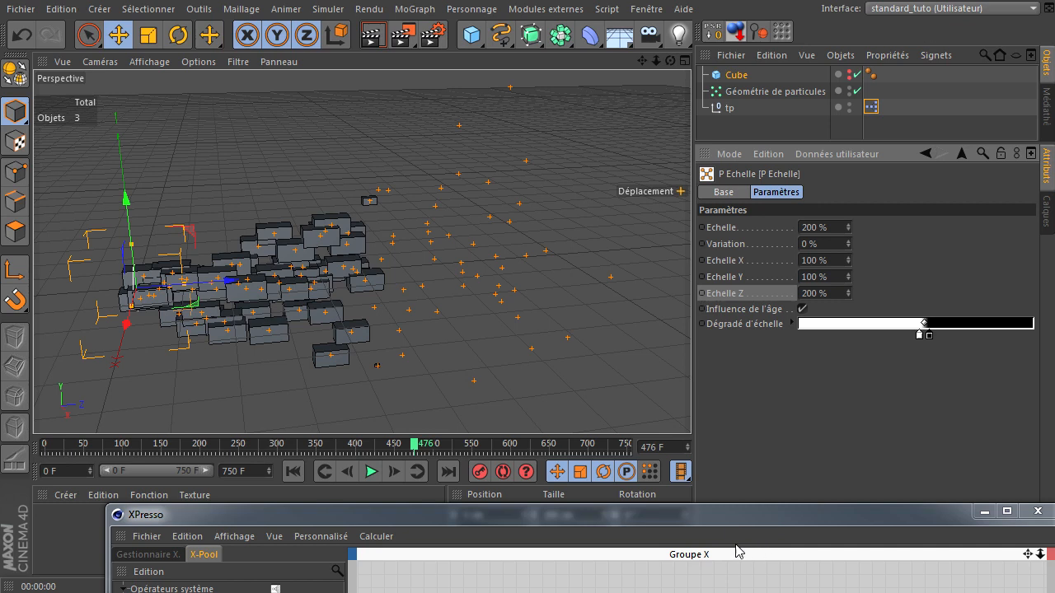
Bring the XPresso graph back into full view and check the P Echelle node's available outputs
left_click_drag(734, 525, 681, 88)
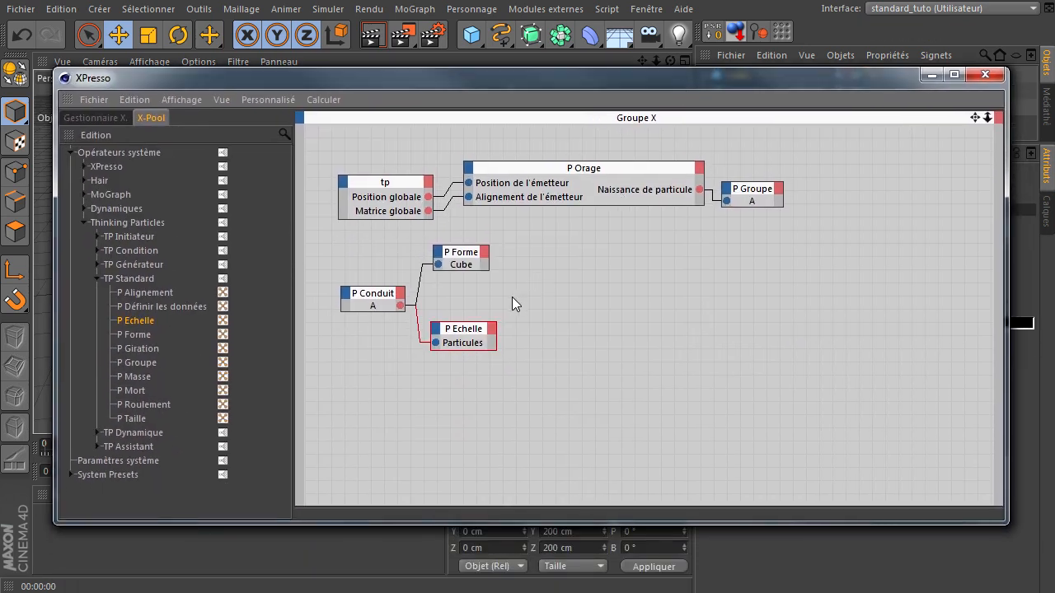
left_click(495, 329)
left_click(494, 329)
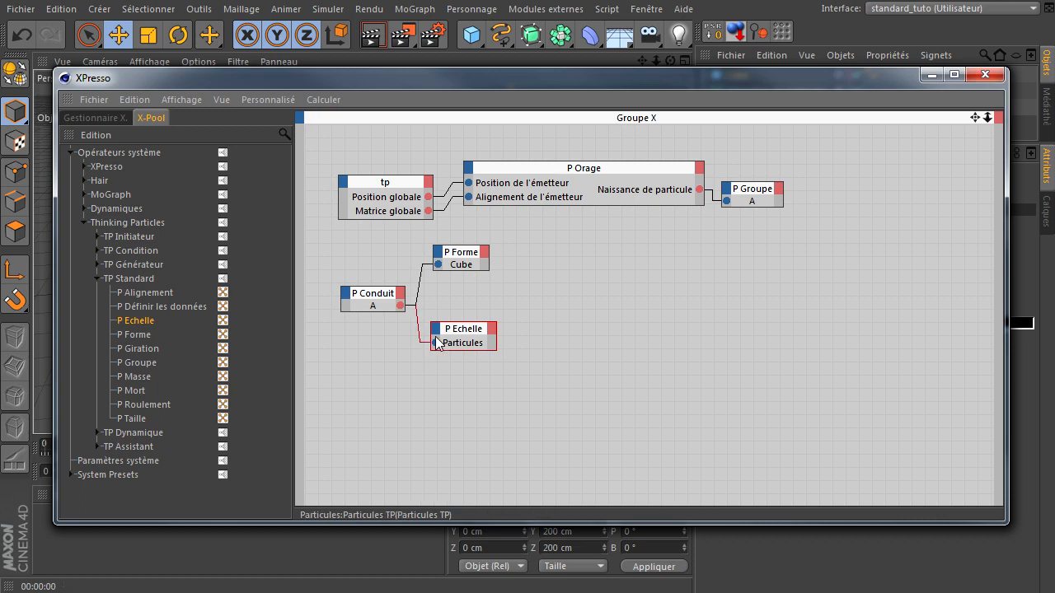
Review P Echelle's parameters and add a Dégradé d'échelle input to the P Echelle node
left_click_drag(679, 82, 744, 417)
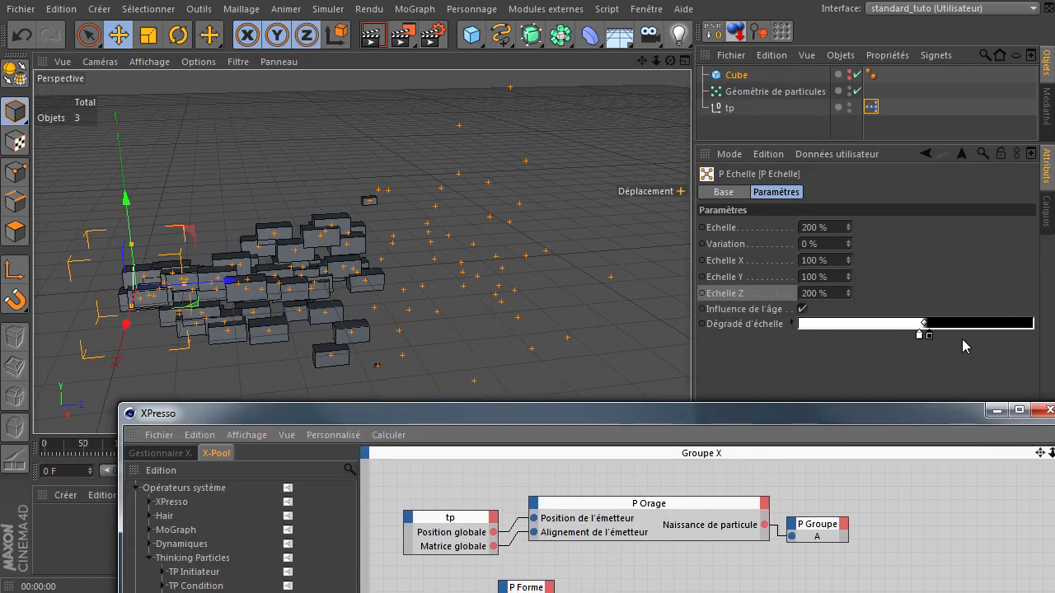
left_click_drag(721, 411, 660, 92)
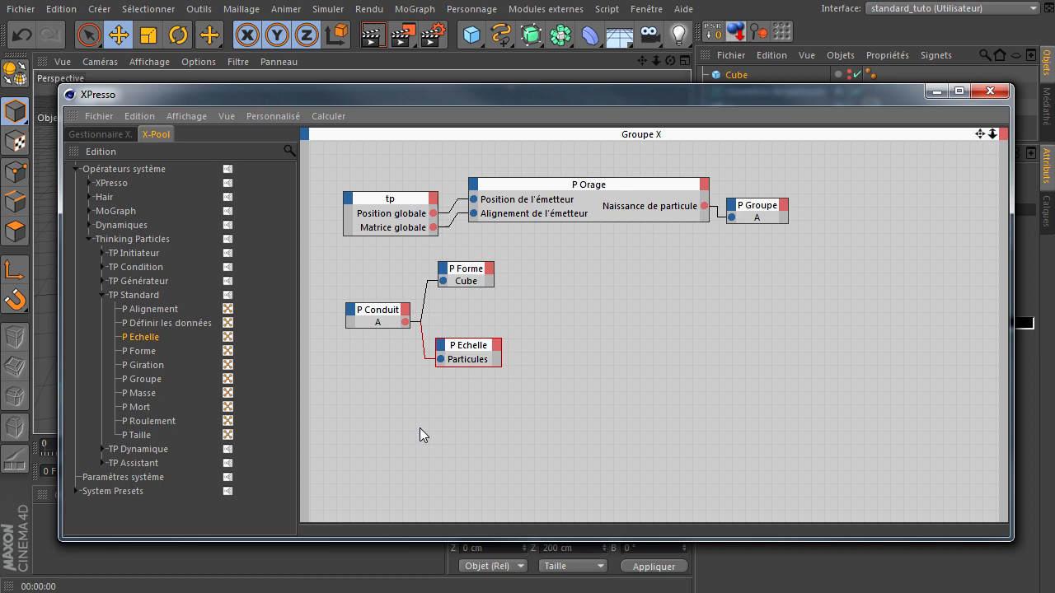
left_click(441, 346)
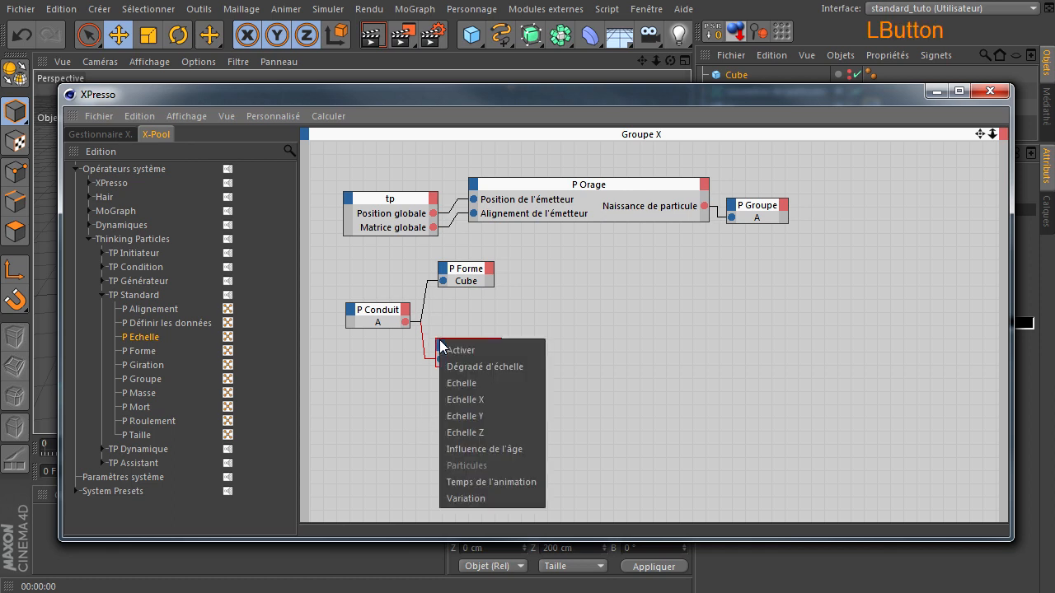
left_click(477, 368)
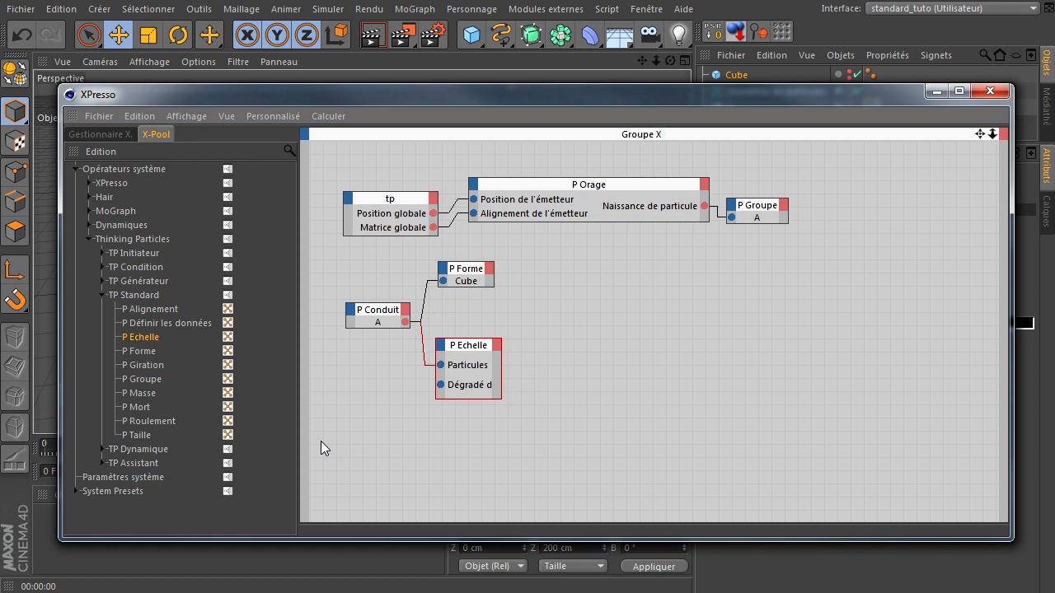
left_click(550, 432)
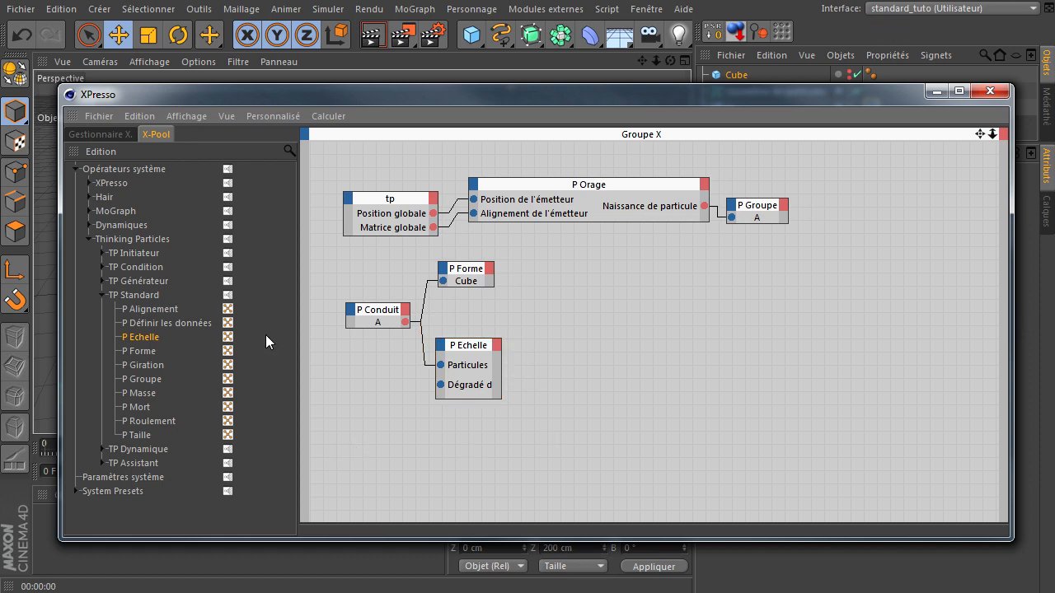
Collapse the Thinking Particles operator list and delete the P Echelle node from the graph
left_click(102, 296)
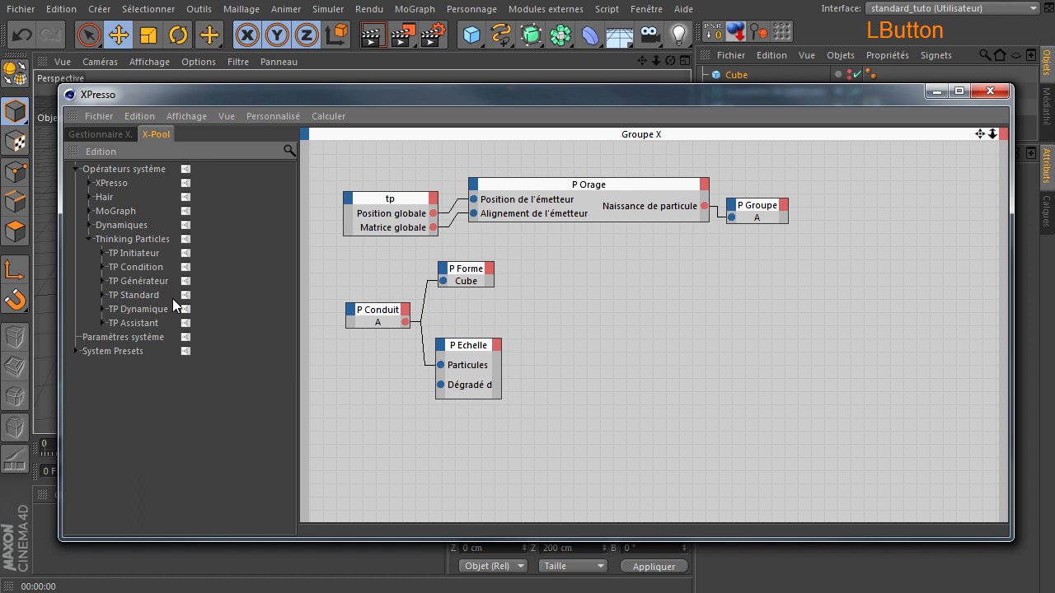
left_click(89, 240)
left_click(468, 360)
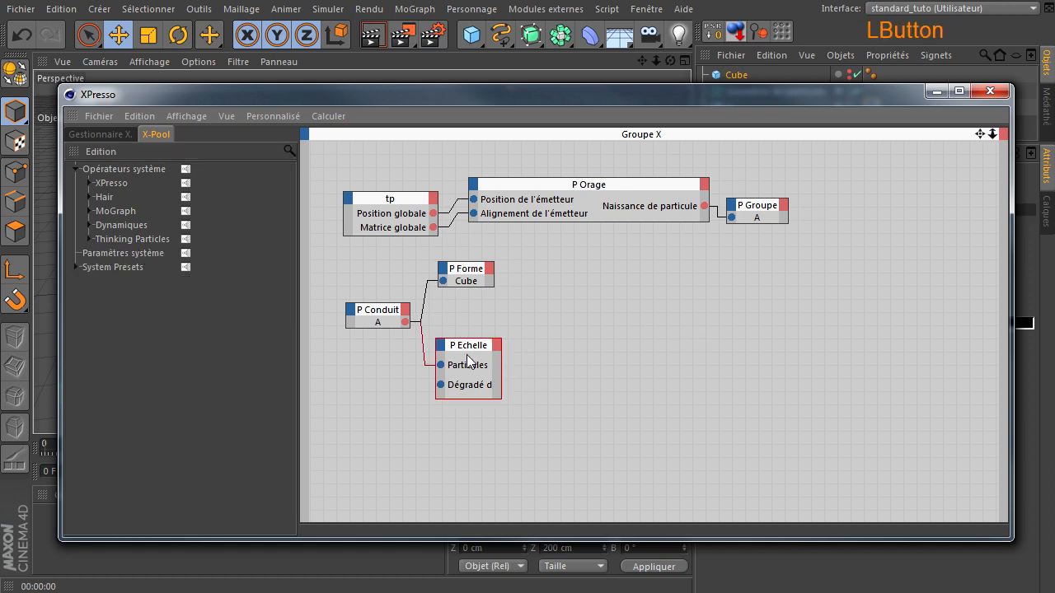
key("Delete")
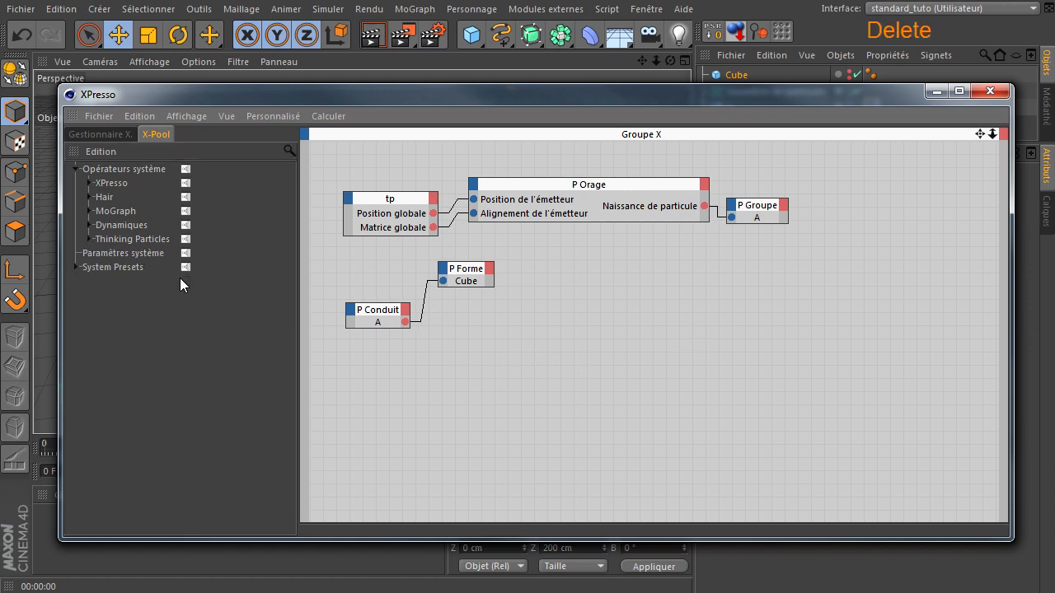
Add a P Taille node from TP Standard below P Forme and connect P Conduit's group A output to its Particules input
left_click(85, 239)
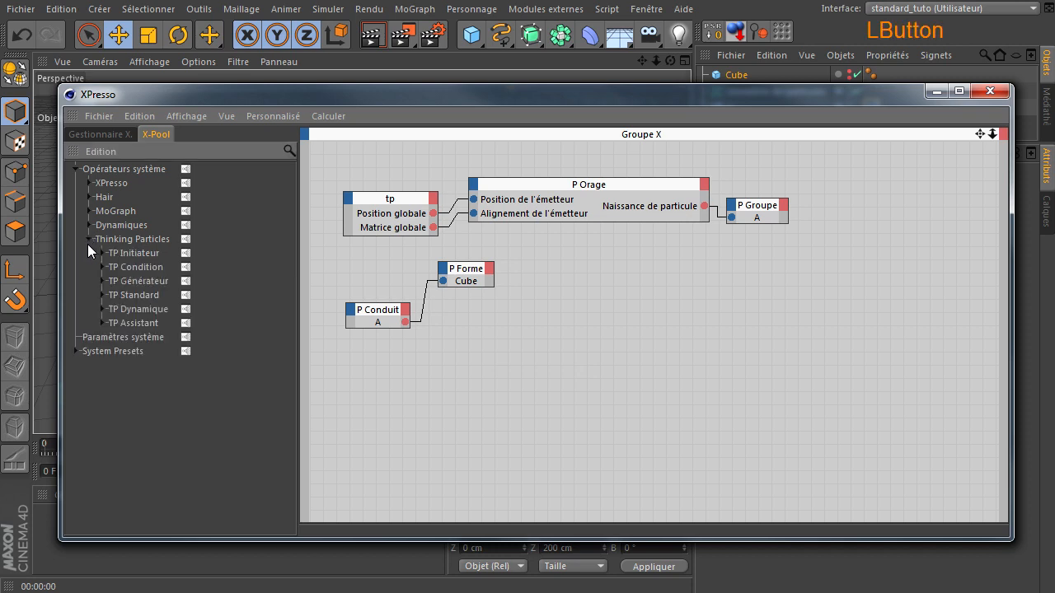
left_click(100, 295)
left_click(466, 273)
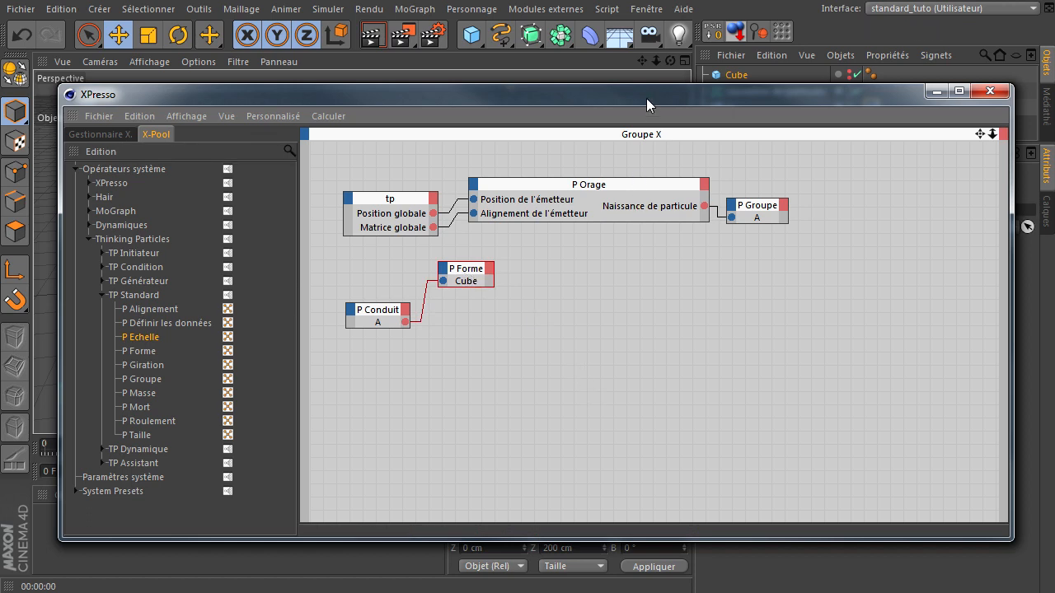
left_click_drag(646, 98, 630, 149)
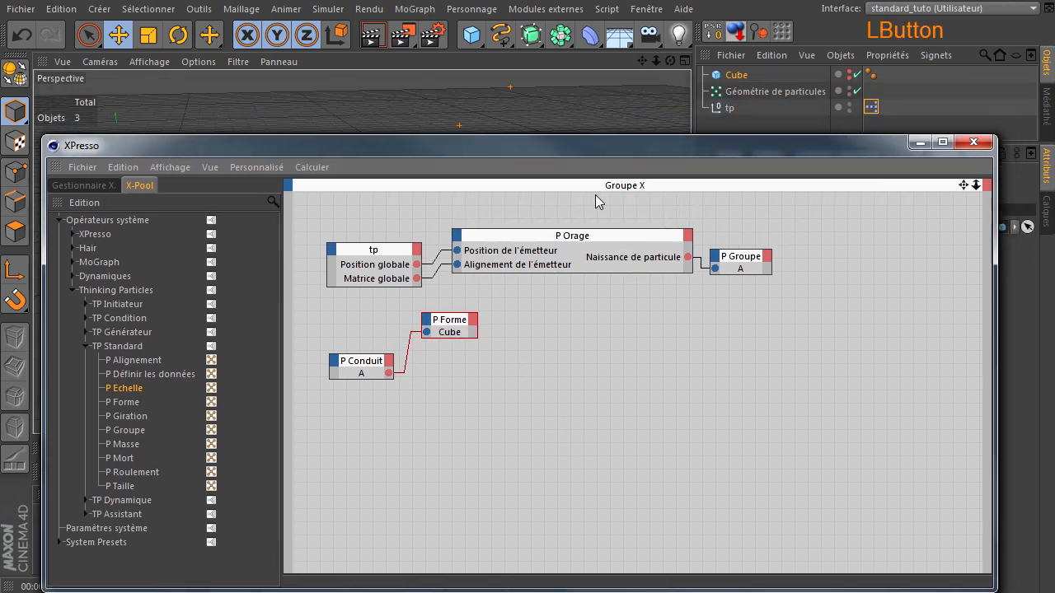
left_click(121, 486)
left_click_drag(492, 403, 388, 377)
left_click_drag(488, 401, 468, 415)
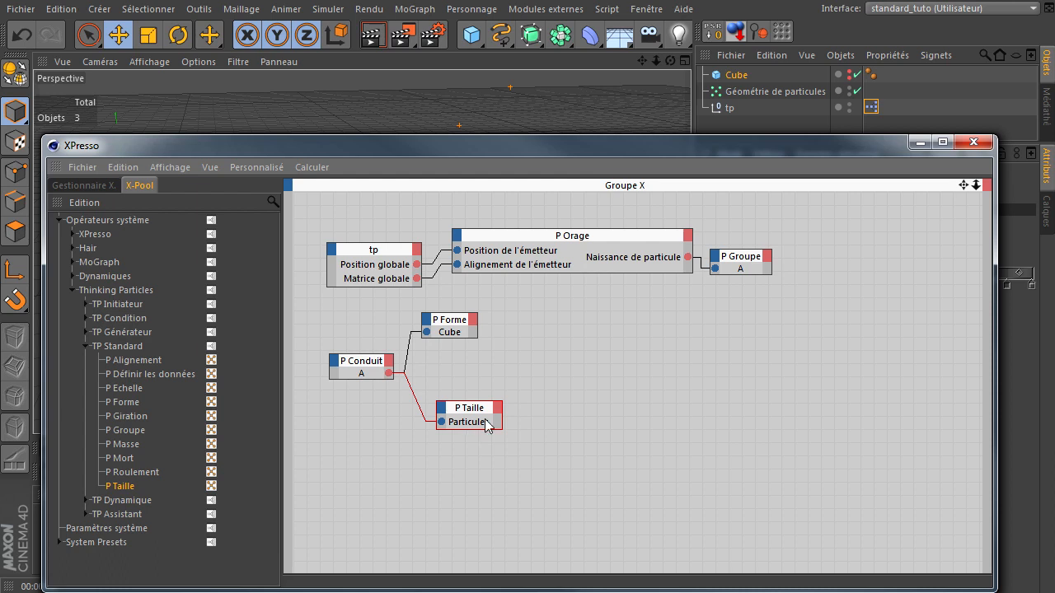
Review P Taille's parameters and move its node directly beneath P Forme
left_click_drag(602, 153, 631, 366)
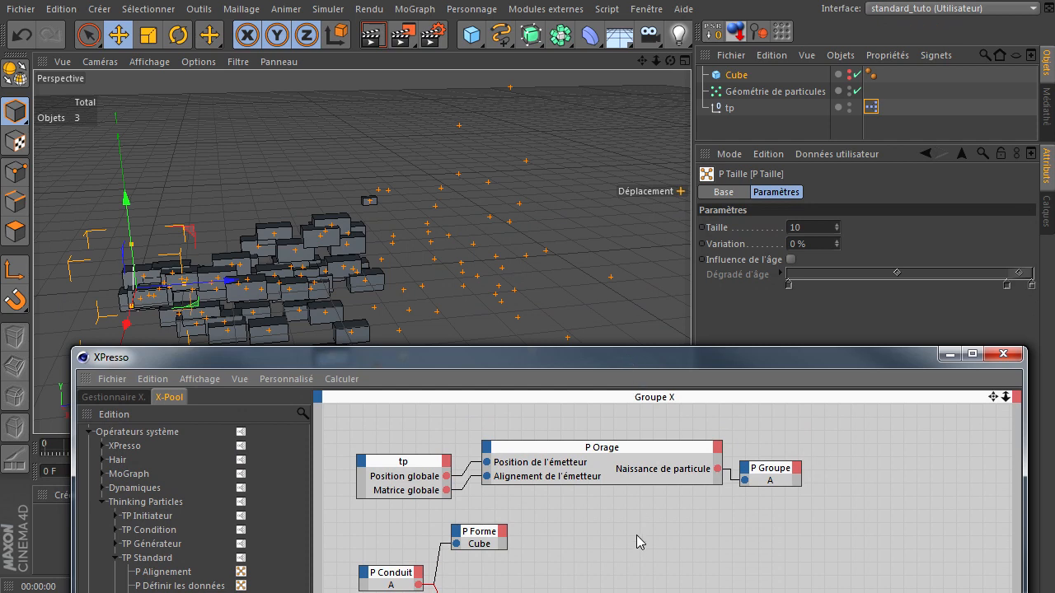
left_click_drag(629, 361, 601, 140)
left_click_drag(482, 404, 462, 401)
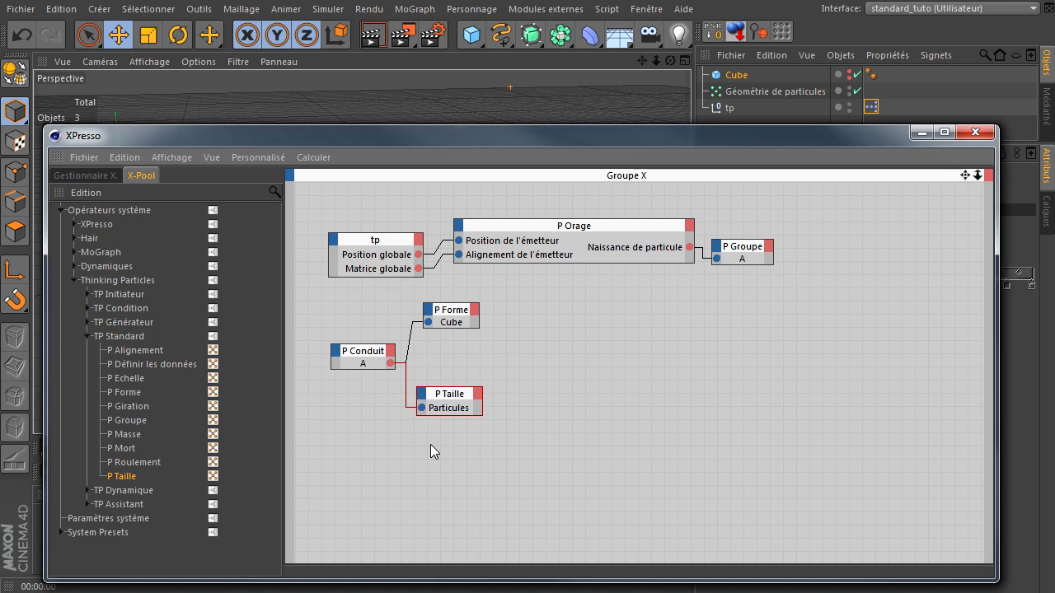
Close the XPresso editor and return the animation to frame 0
left_click(975, 132)
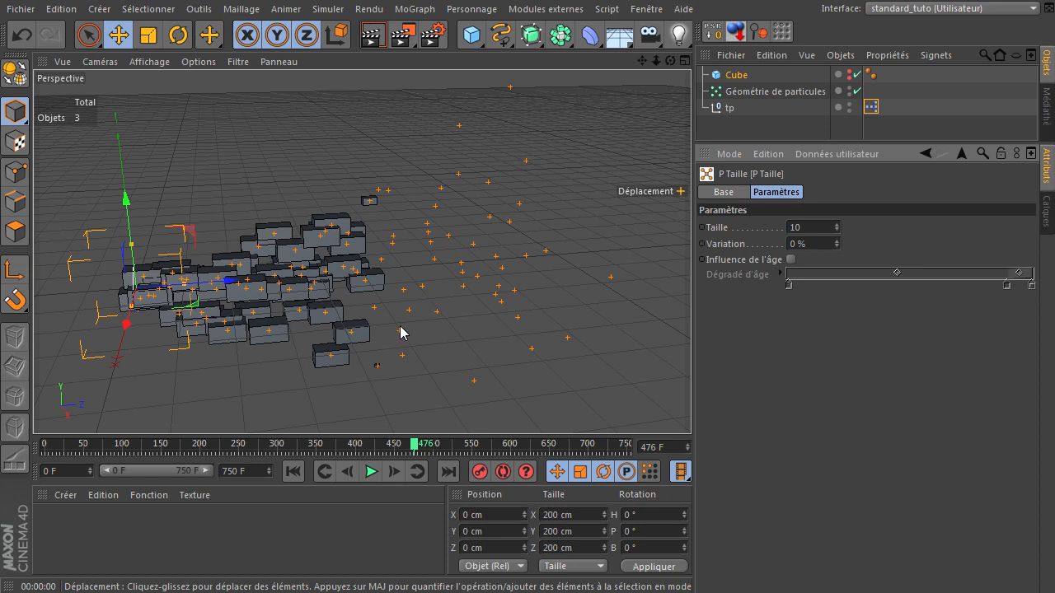
left_click(294, 473)
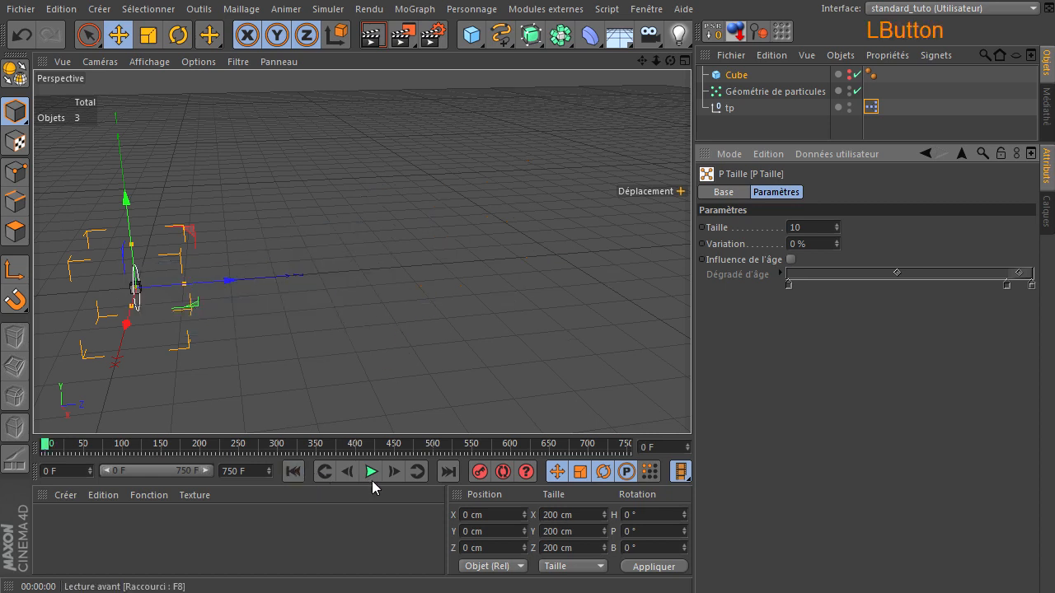